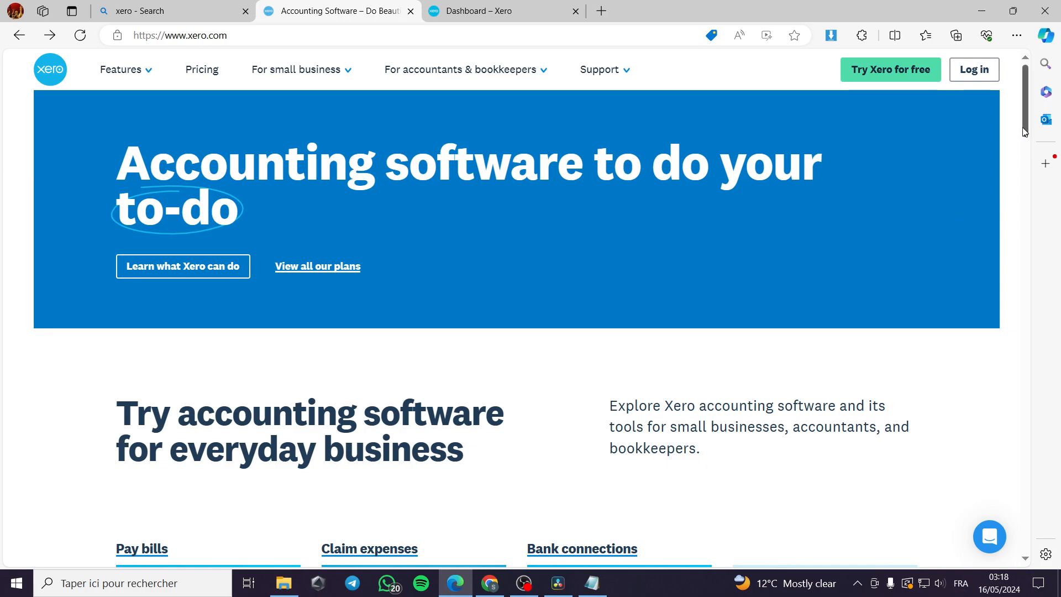
Step: Scroll down the xero.com homepage to the feature cards and open 'Explore all features'
scroll(921, 227, down, 1)
scroll(917, 230, down, 5)
scroll(972, 254, up, 5)
scroll(973, 254, up, 1)
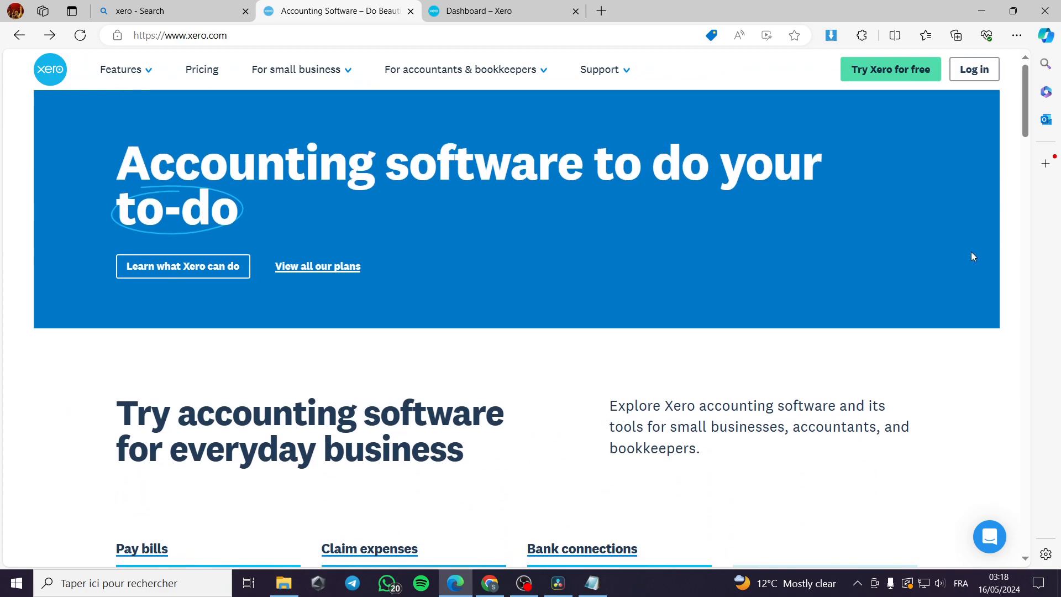
scroll(972, 257, down, 4)
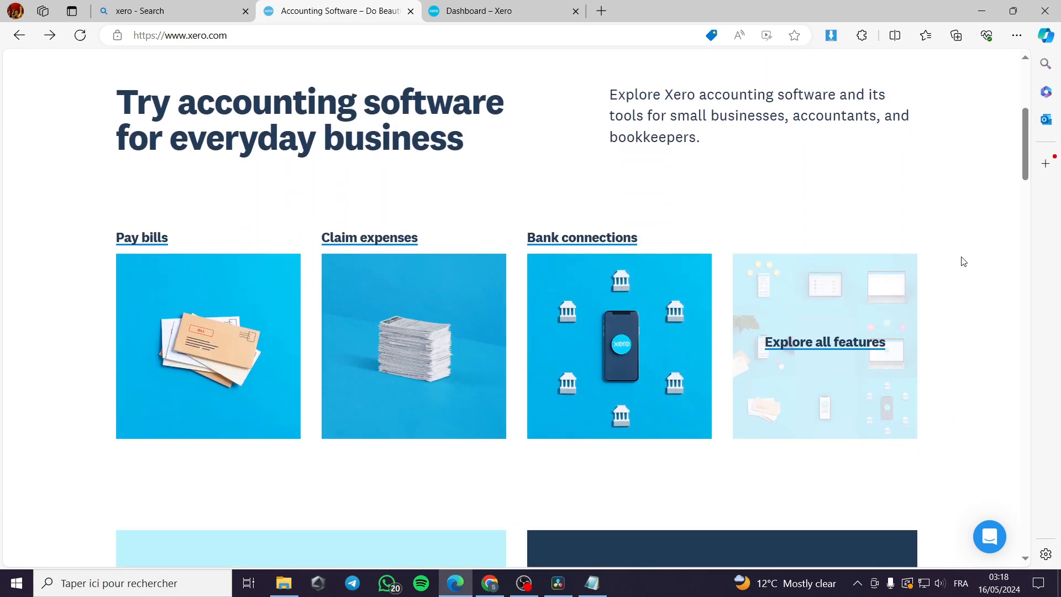
scroll(962, 261, up, 4)
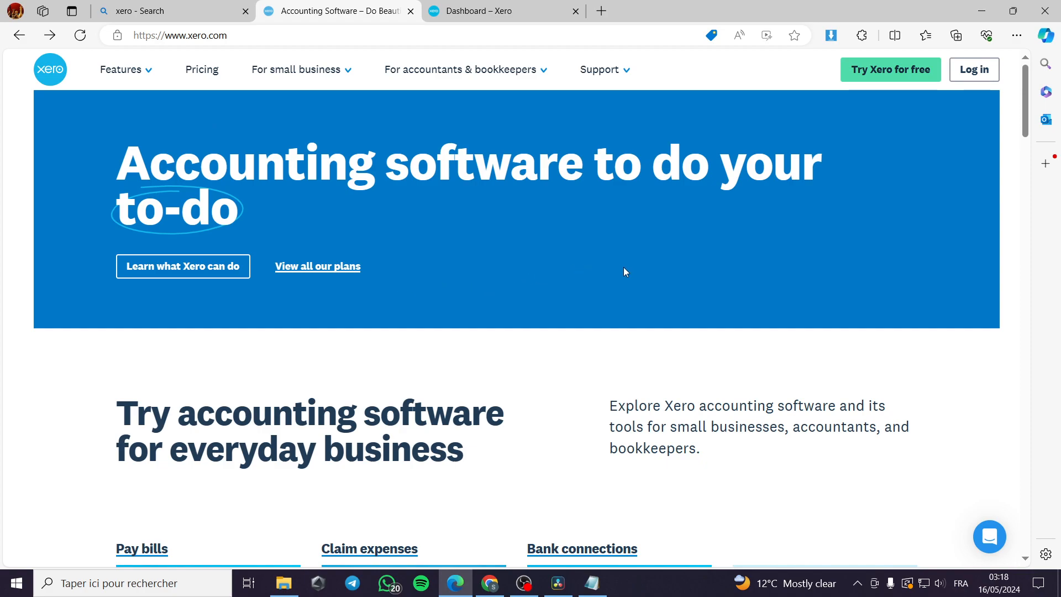
scroll(669, 271, down, 3)
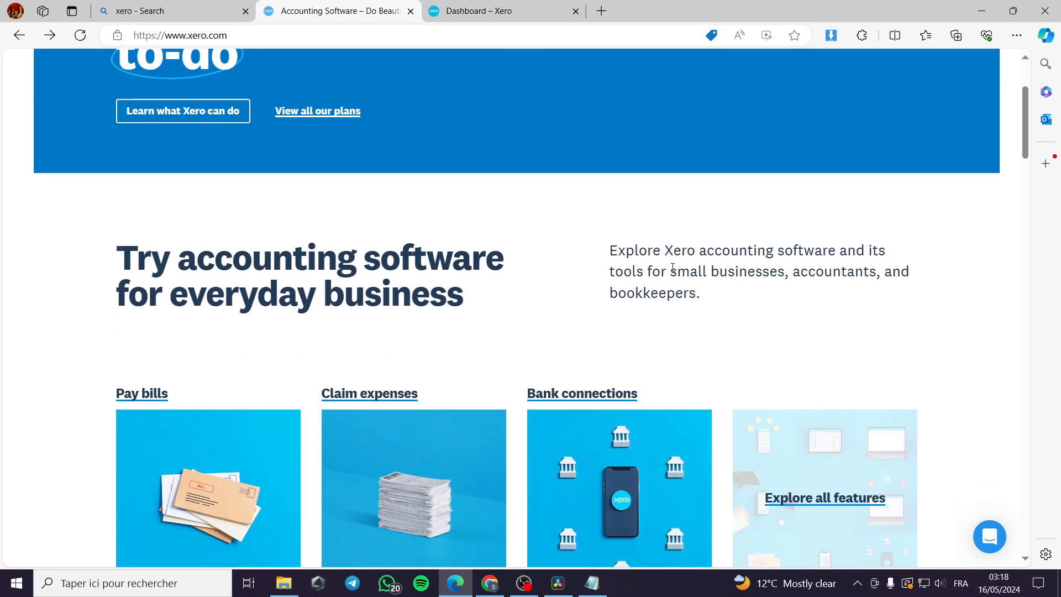
scroll(242, 374, down, 1)
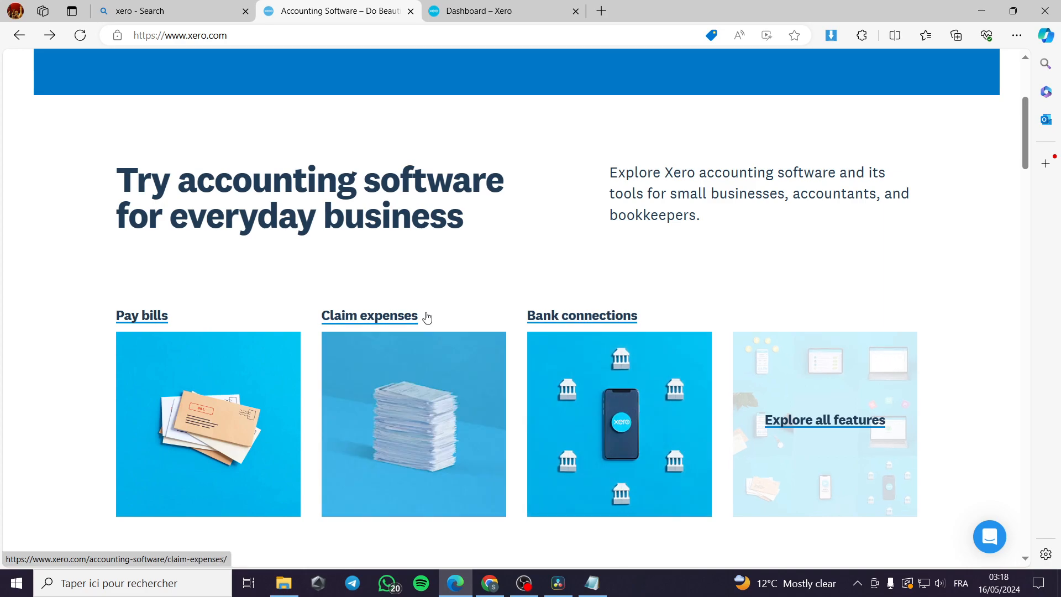
scroll(429, 311, down, 1)
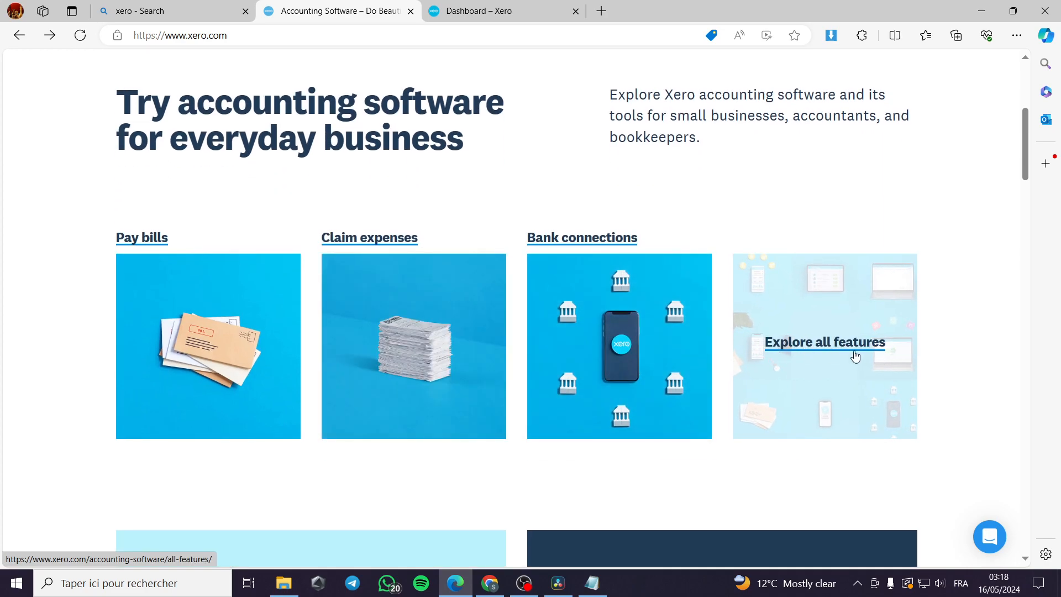
click(806, 351)
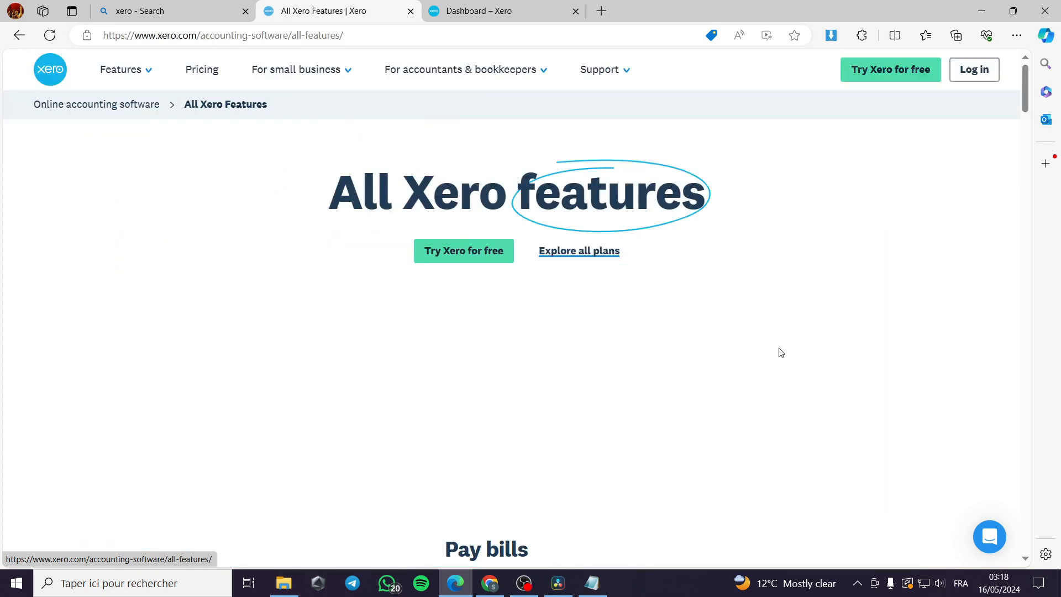
Step: Scroll the All Xero features page, return home via the Xero logo, then switch to the Bing results tab
scroll(467, 297, down, 10)
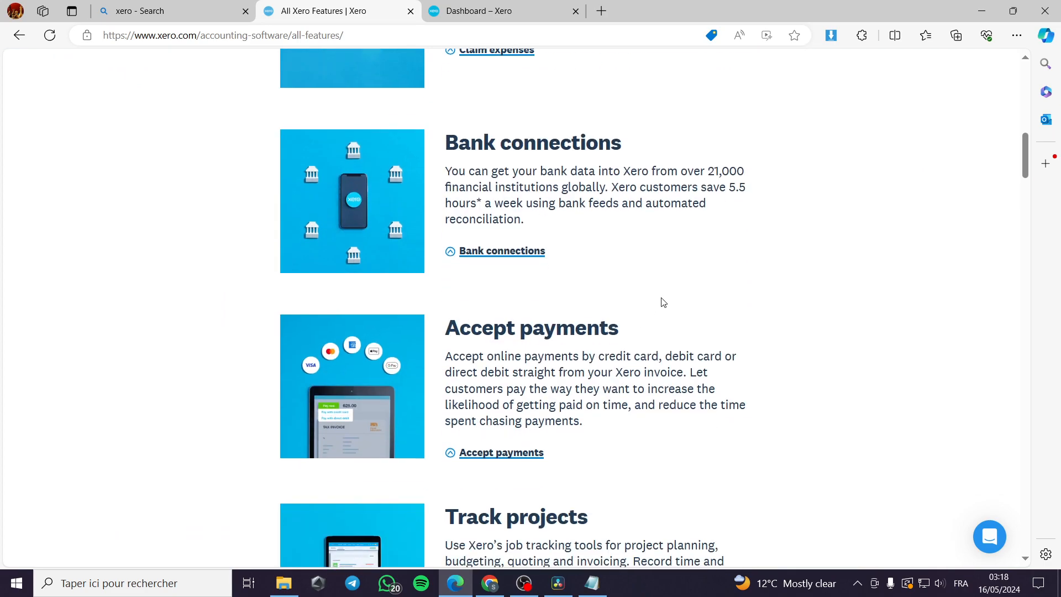
scroll(645, 348, down, 4)
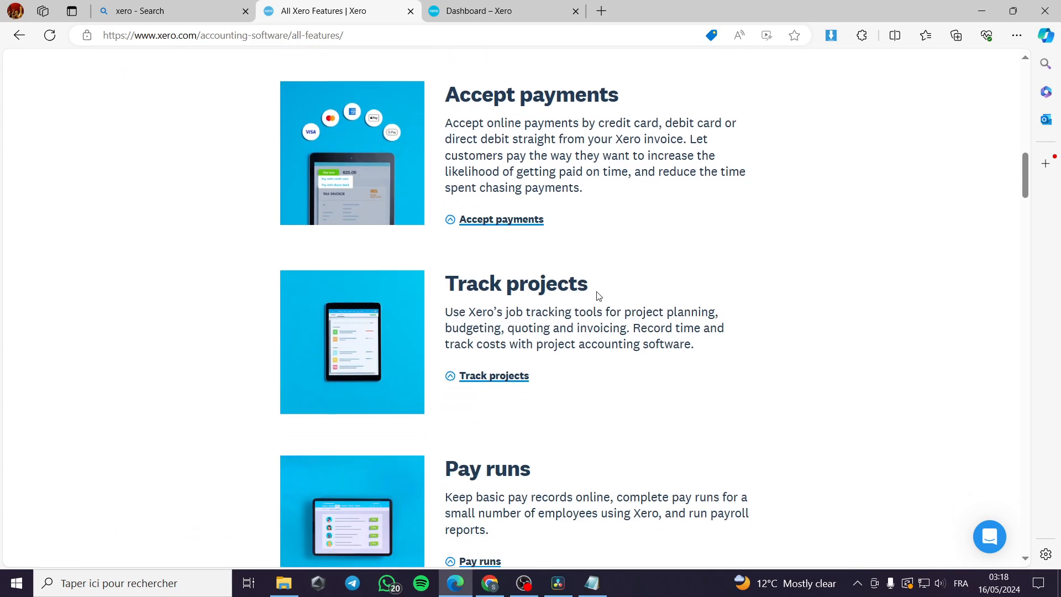
scroll(569, 284, down, 3)
scroll(595, 337, down, 12)
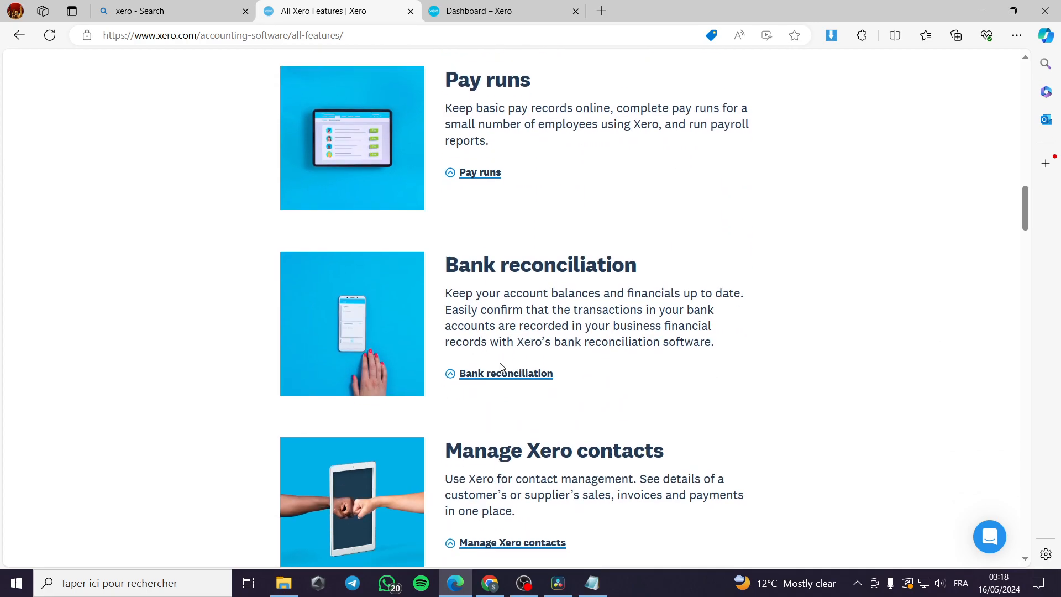
scroll(501, 369, down, 8)
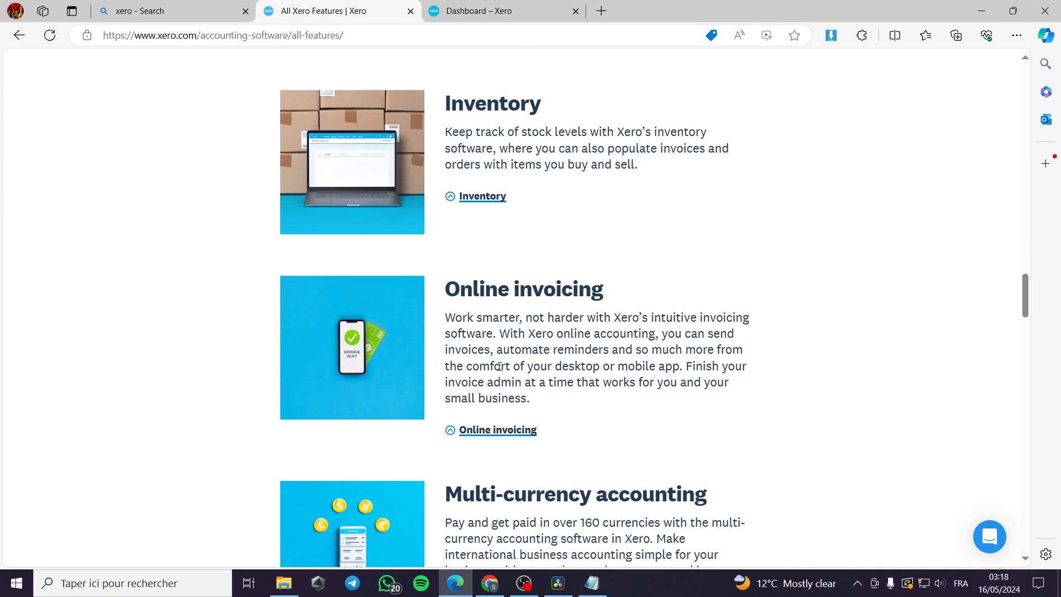
scroll(499, 373, up, 14)
scroll(500, 376, up, 6)
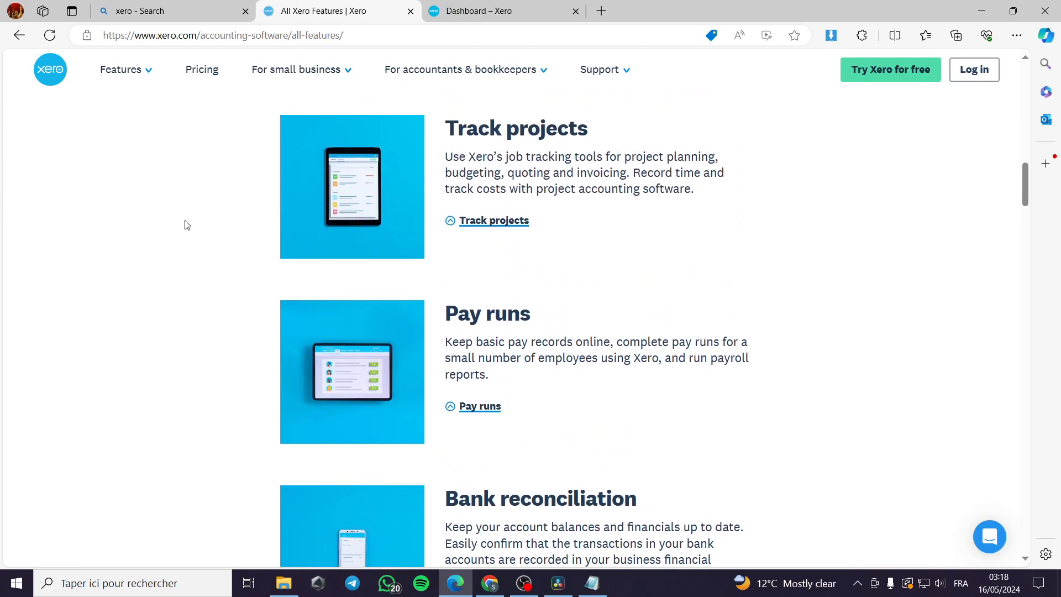
click(55, 75)
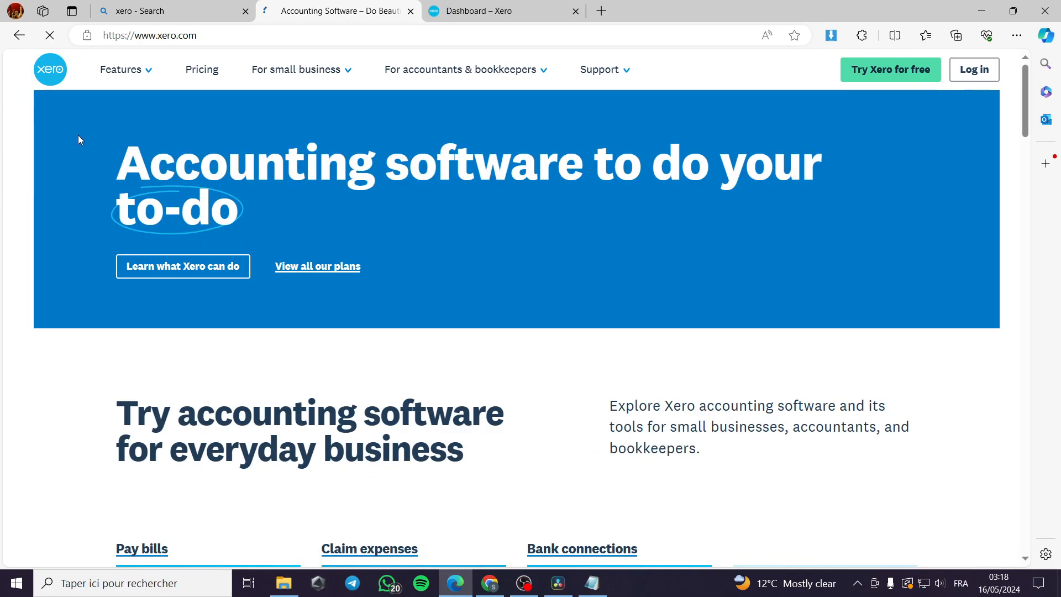
click(136, 11)
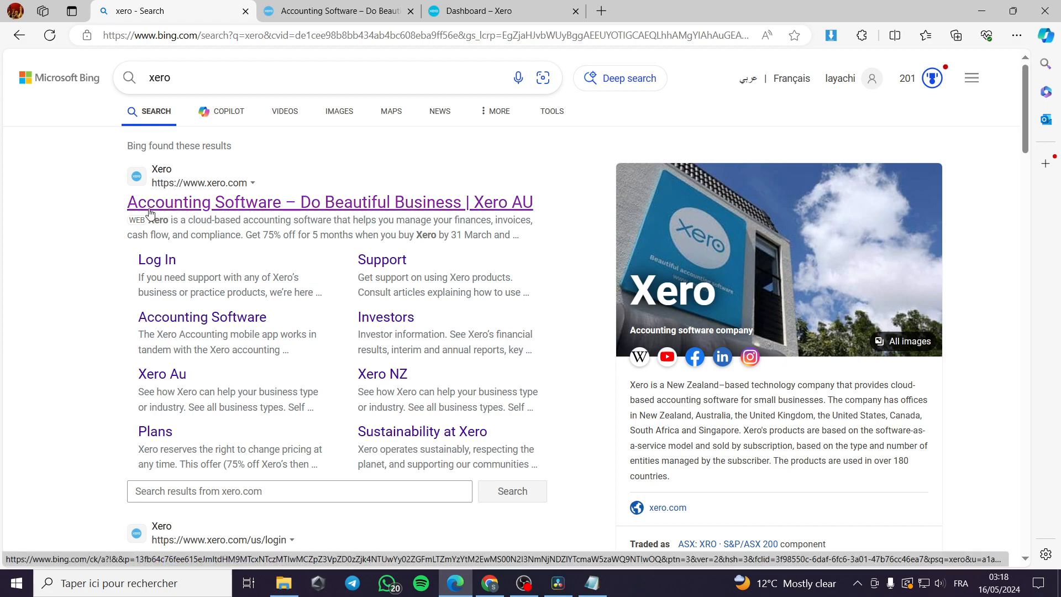
click(309, 14)
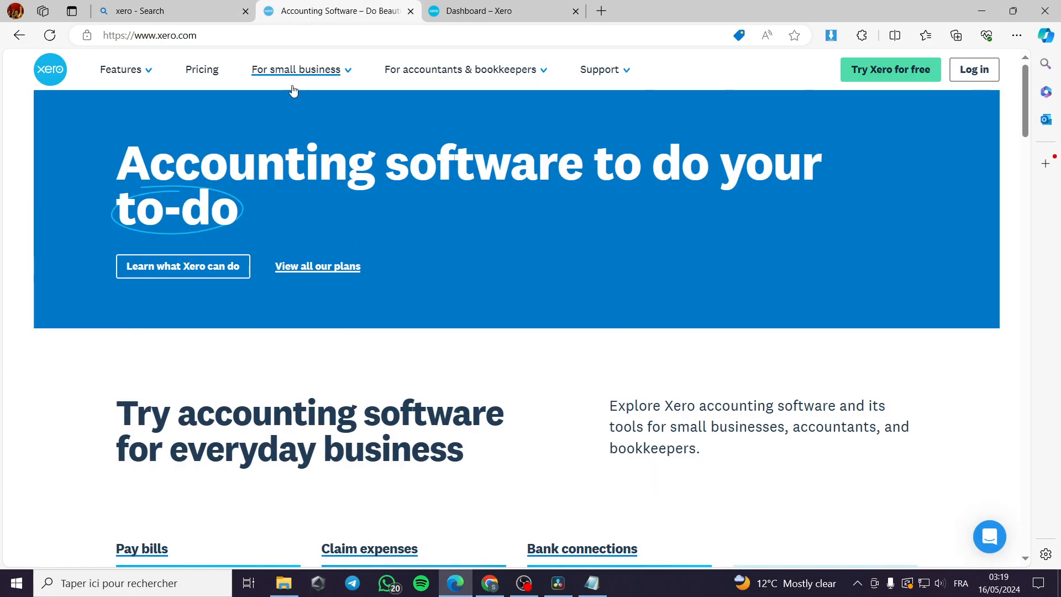
scroll(628, 364, down, 15)
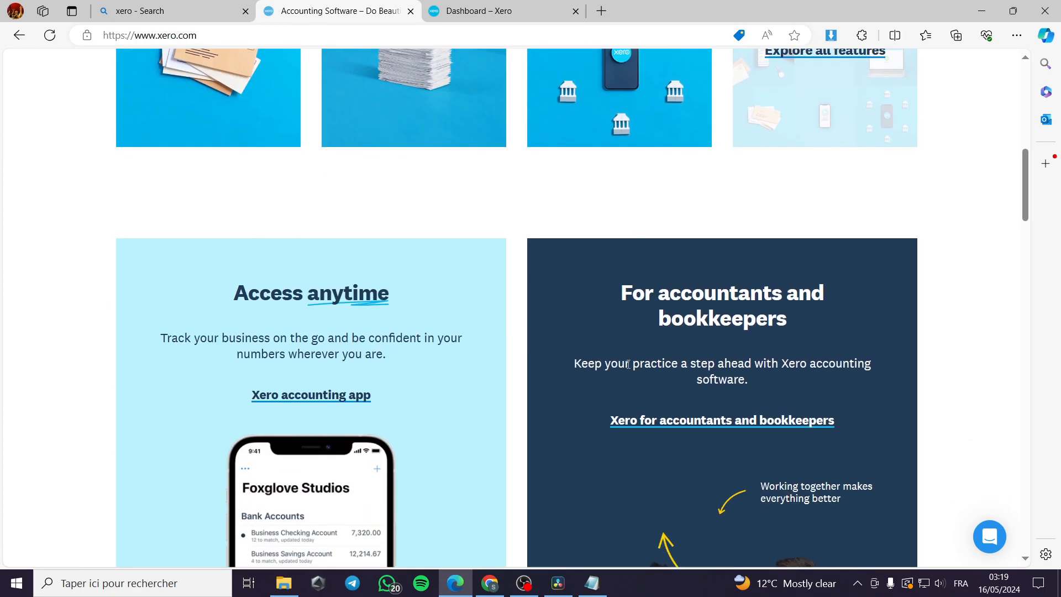
scroll(324, 297, down, 8)
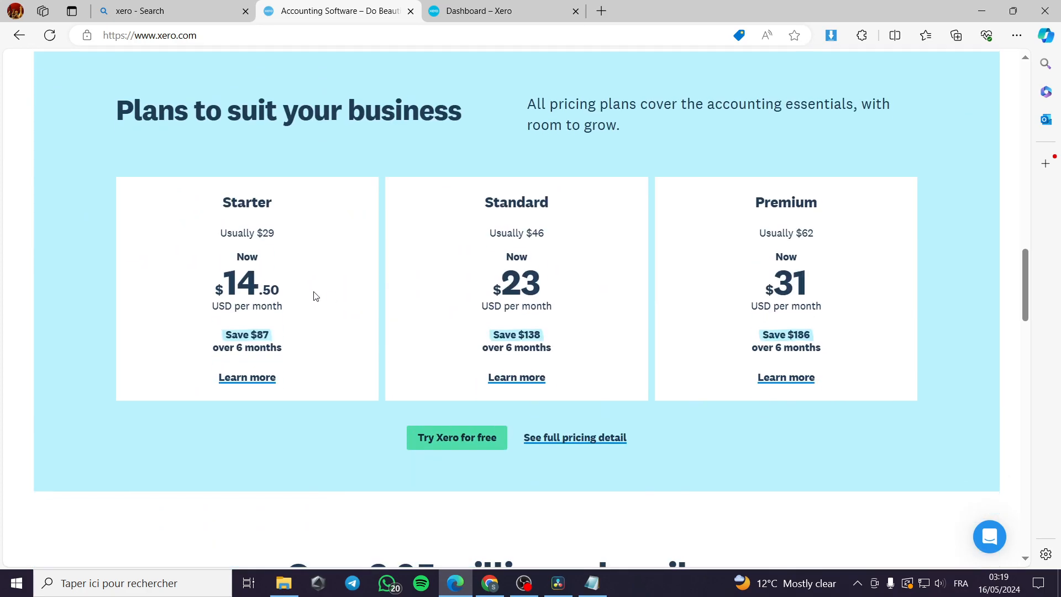
scroll(301, 296, up, 13)
scroll(301, 303, up, 10)
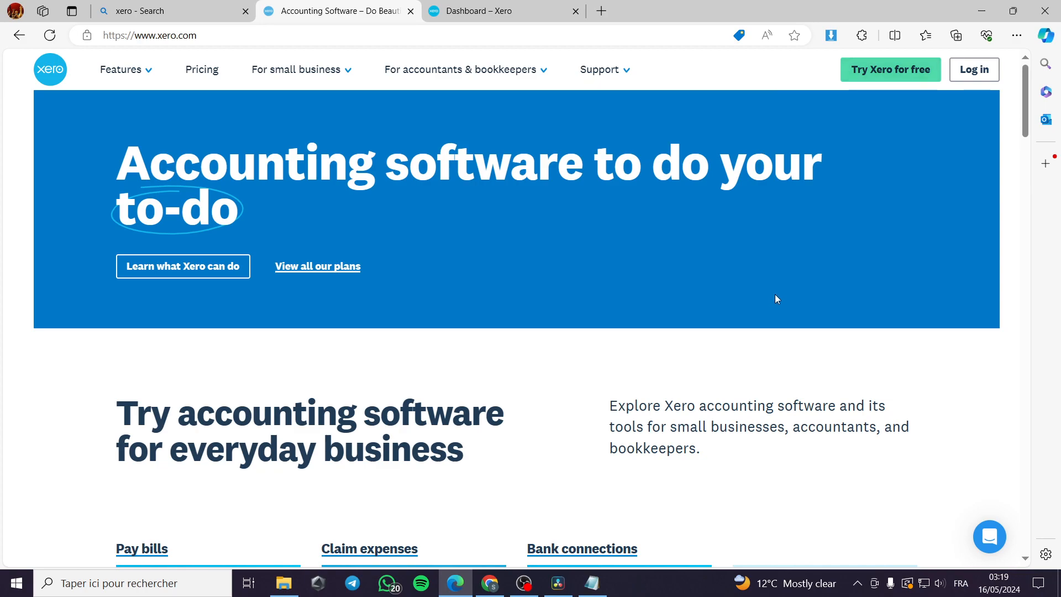
scroll(643, 348, down, 12)
scroll(642, 348, up, 4)
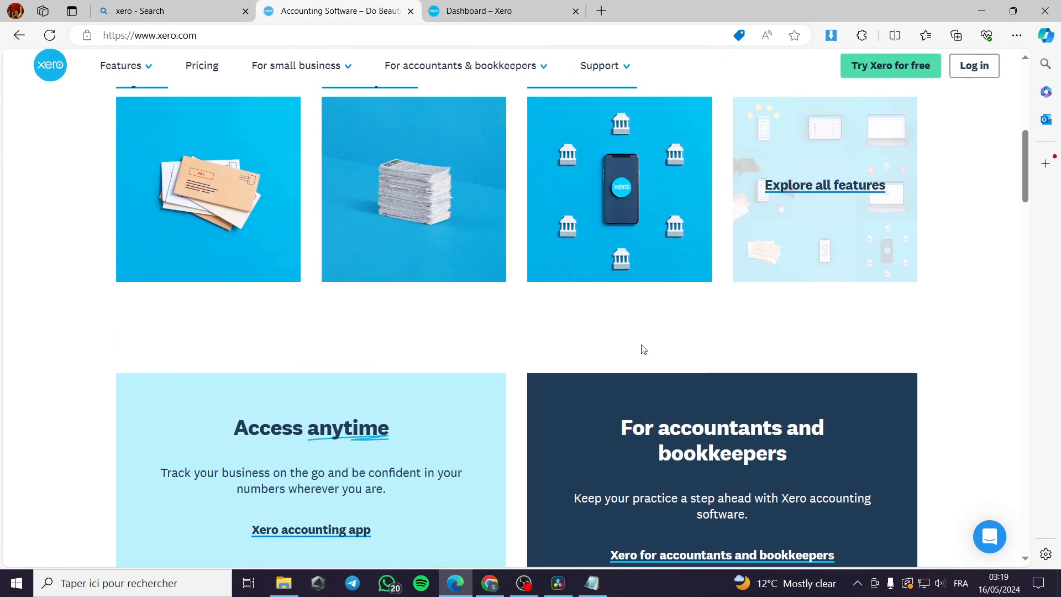
scroll(642, 348, up, 8)
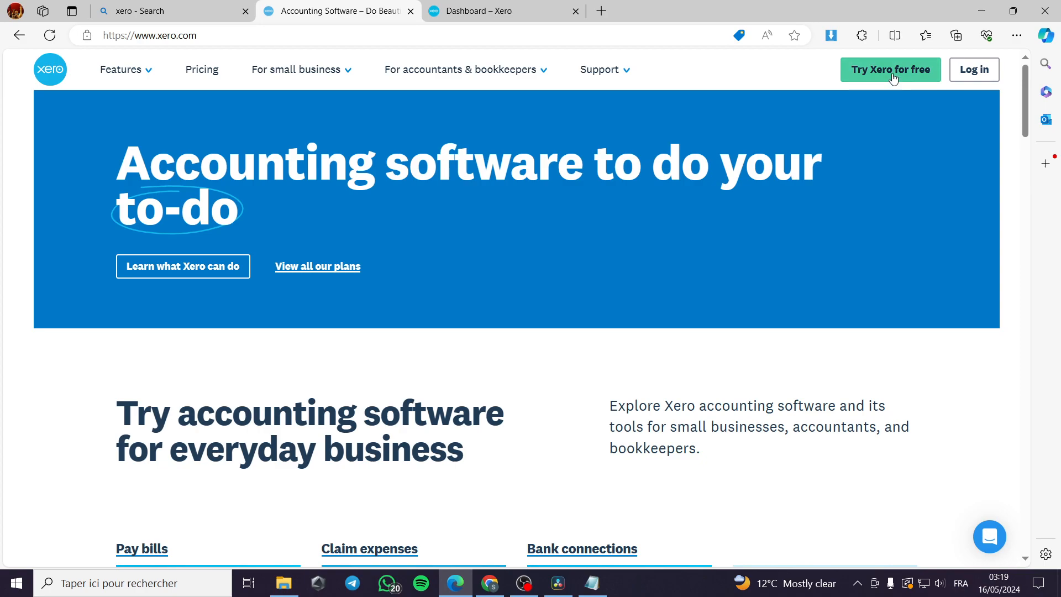
Step: Open the 'Try Xero for free' signup form and look at the phone country code list
click(863, 70)
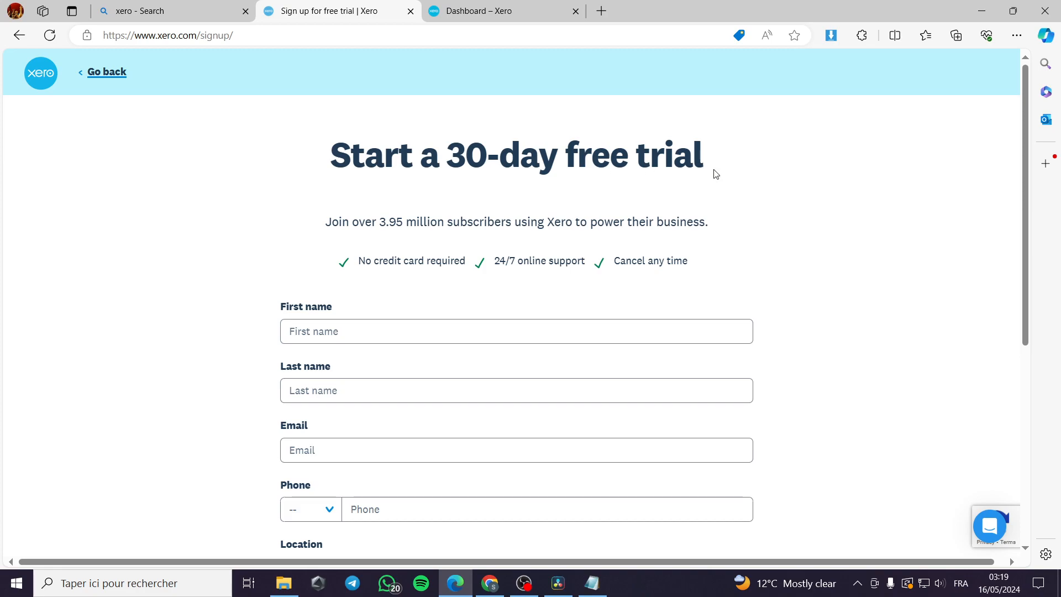
scroll(396, 319, down, 3)
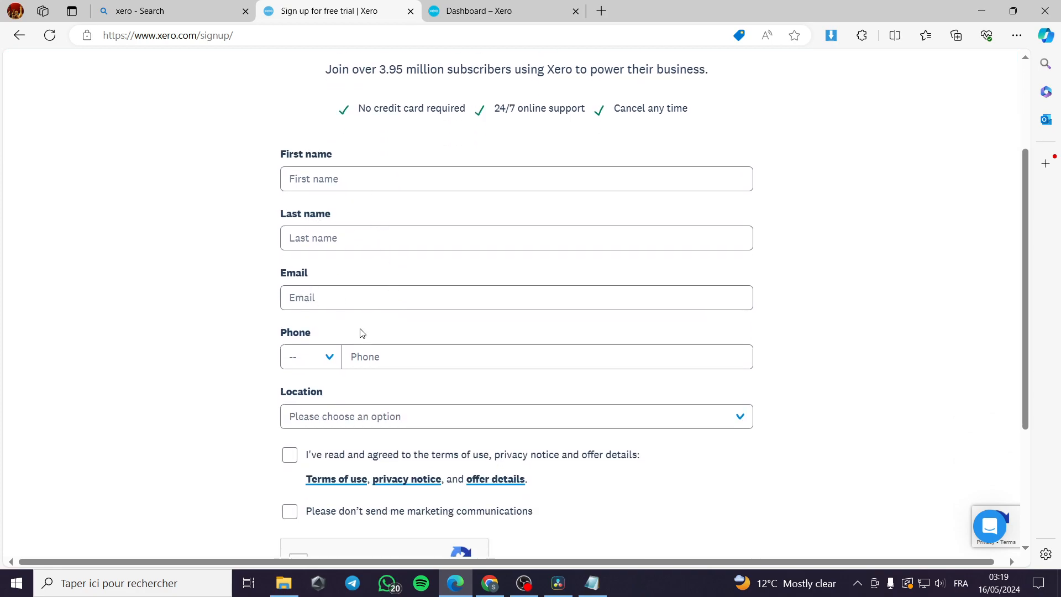
click(330, 359)
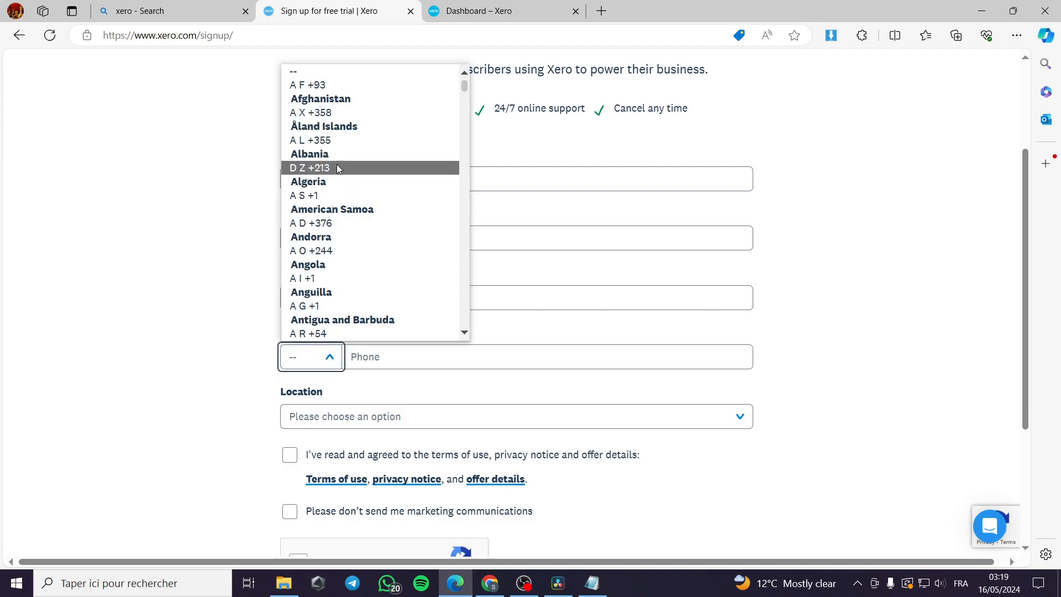
click(203, 265)
Step: Tick the 'I'm not a robot' reCAPTCHA checkbox on the signup form
scroll(403, 353, down, 1)
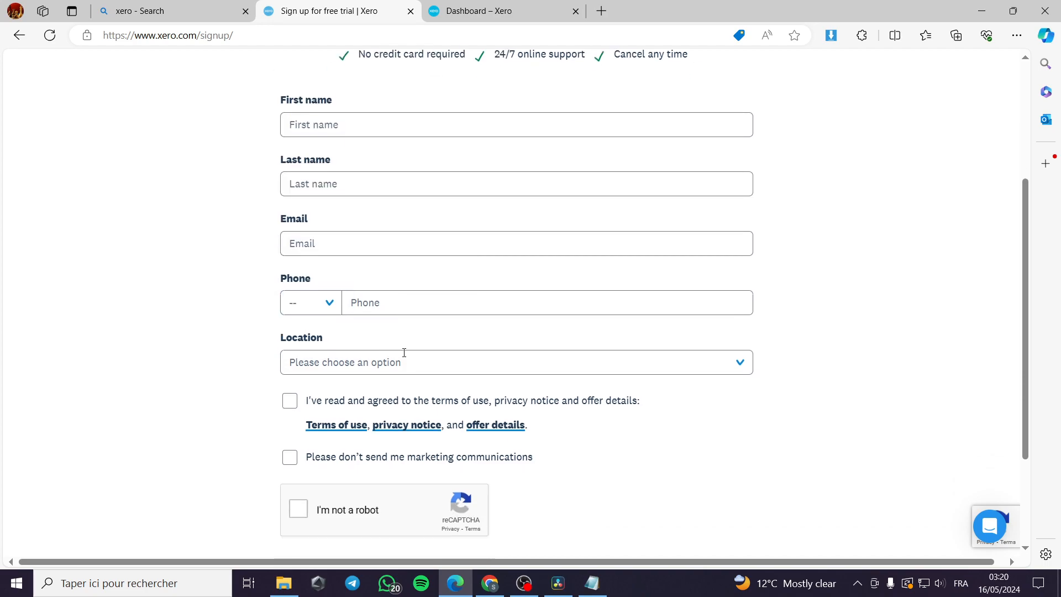
scroll(404, 352, down, 3)
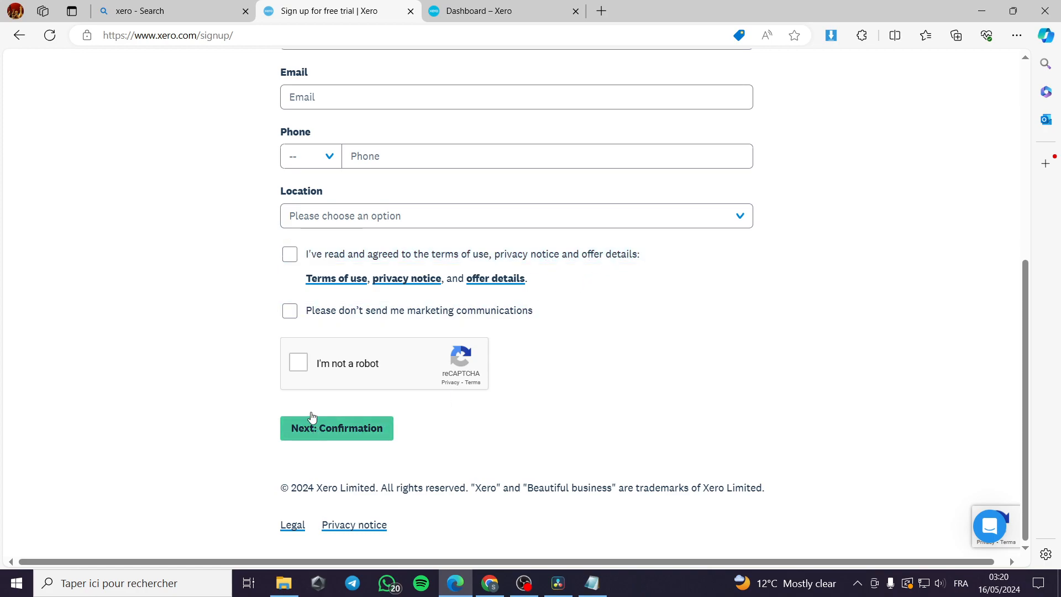
click(298, 363)
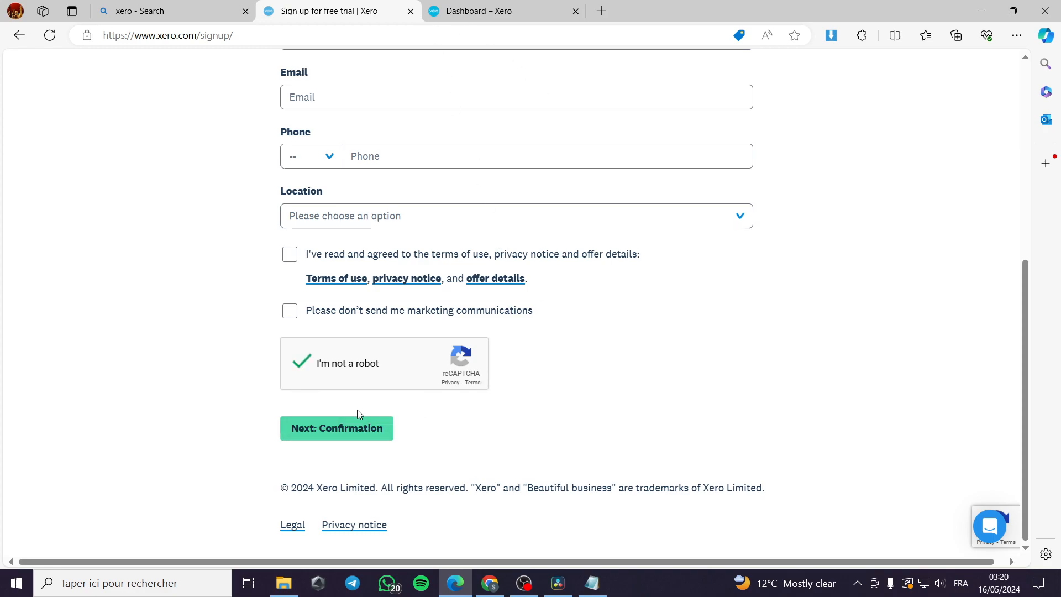
scroll(499, 421, up, 6)
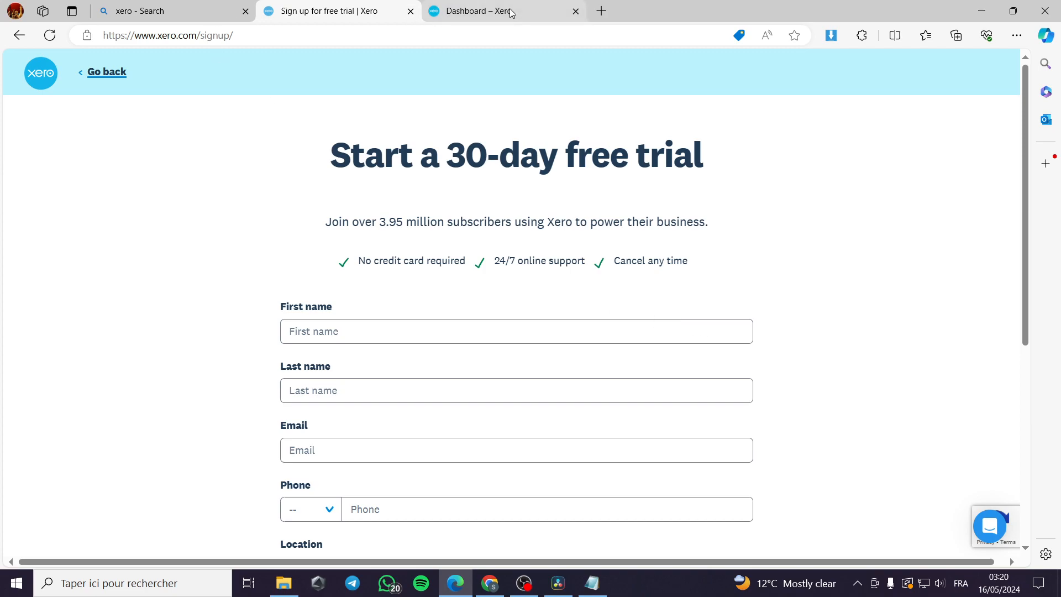
Step: Bring up the Xero dashboard for the new trial organisation
mouse_move(511, 13)
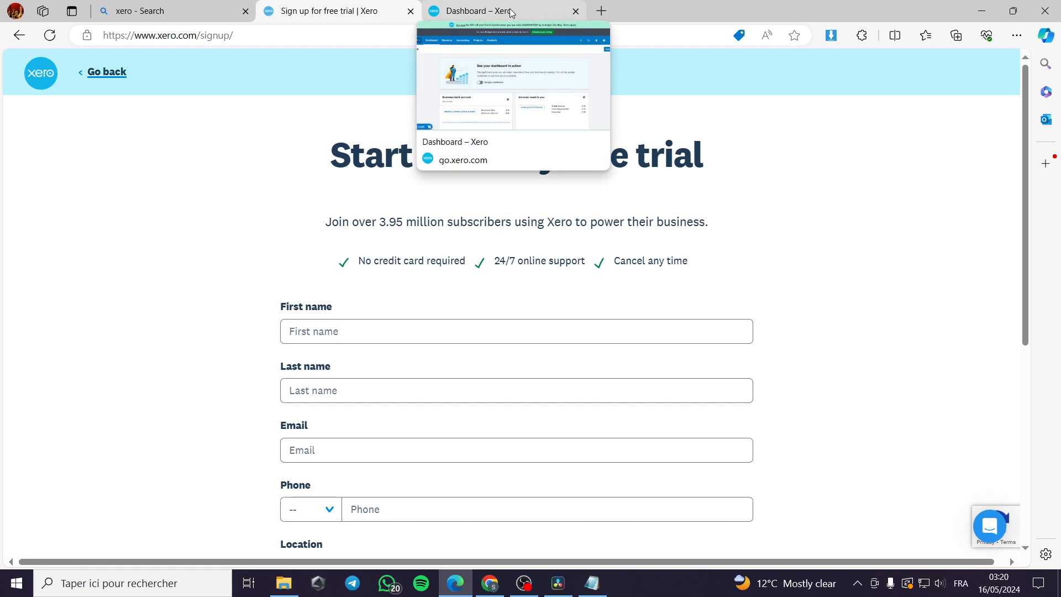
click(511, 13)
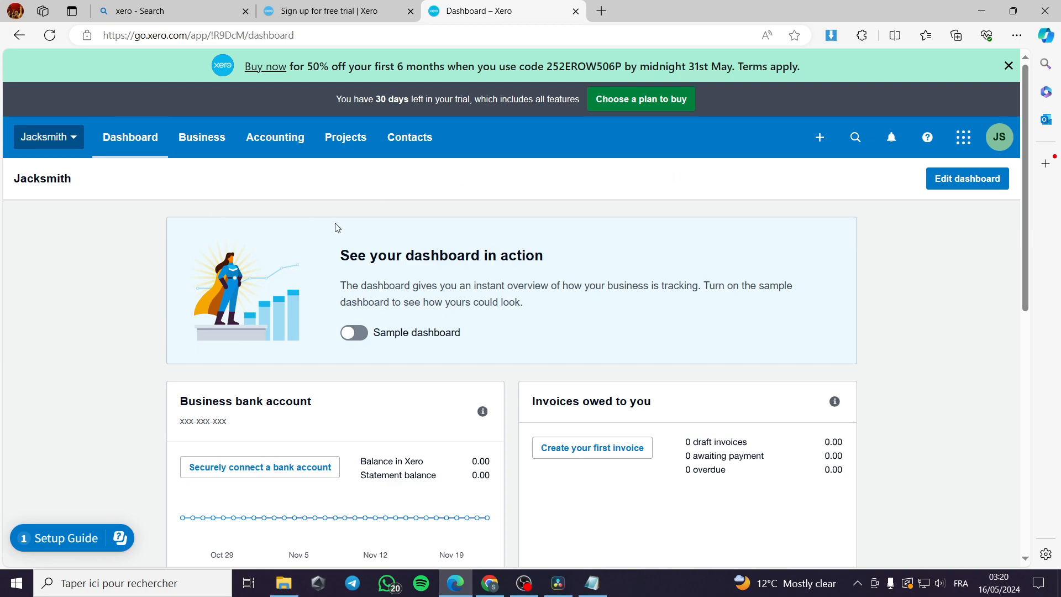
scroll(383, 243, down, 8)
scroll(393, 251, up, 5)
scroll(391, 258, up, 3)
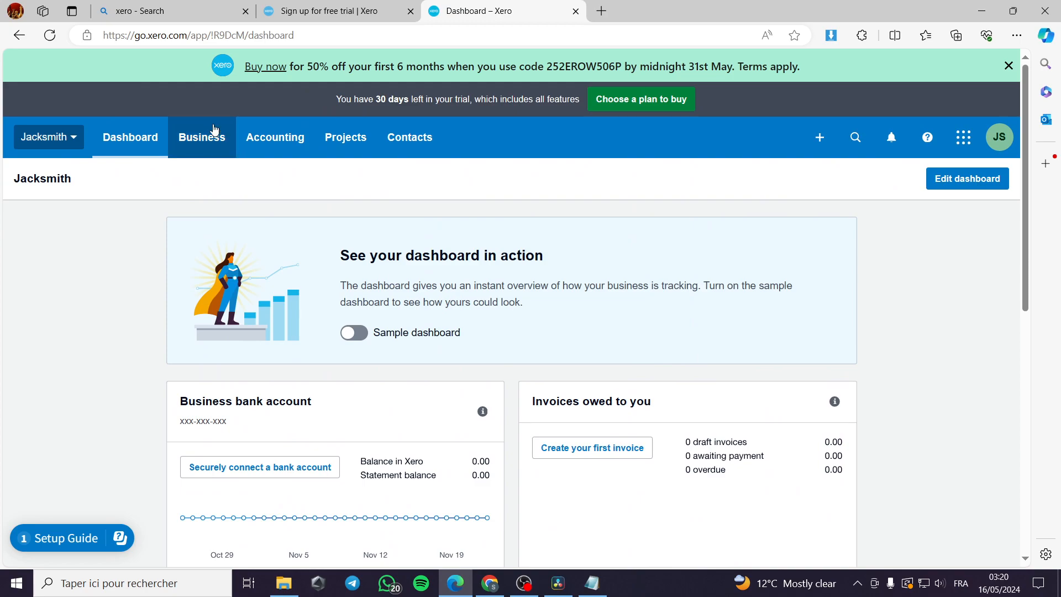
Step: Browse the Business, Accounting, Projects and Contacts menus, then dismiss the contacts list
click(196, 147)
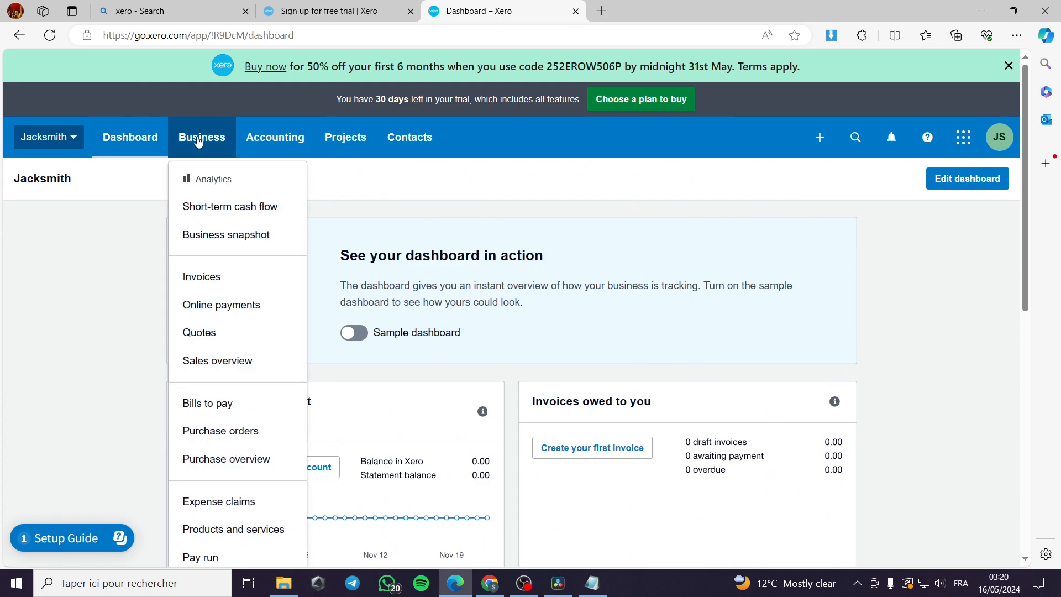
click(267, 137)
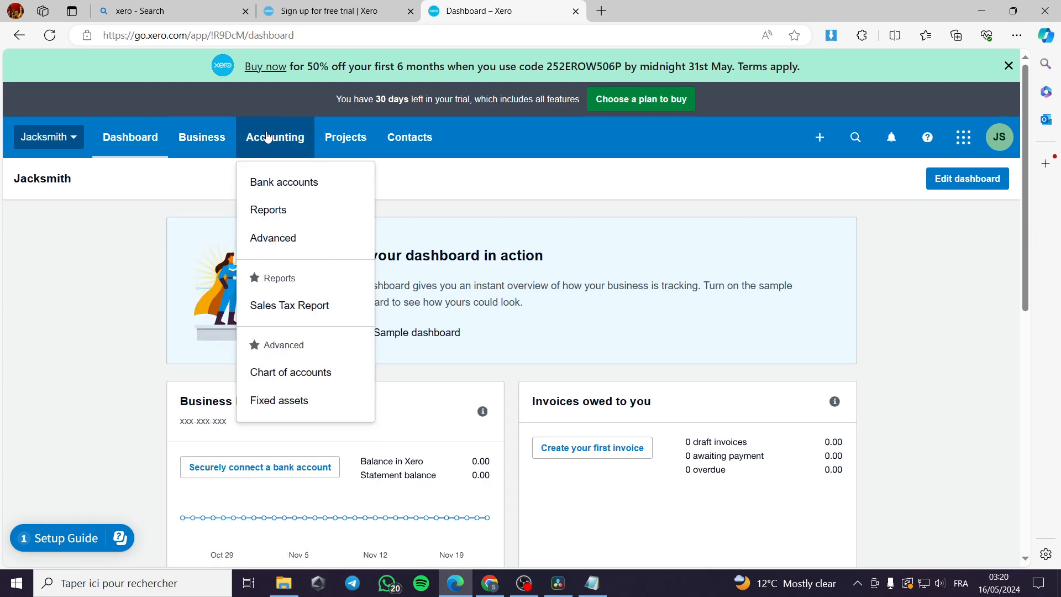
click(346, 137)
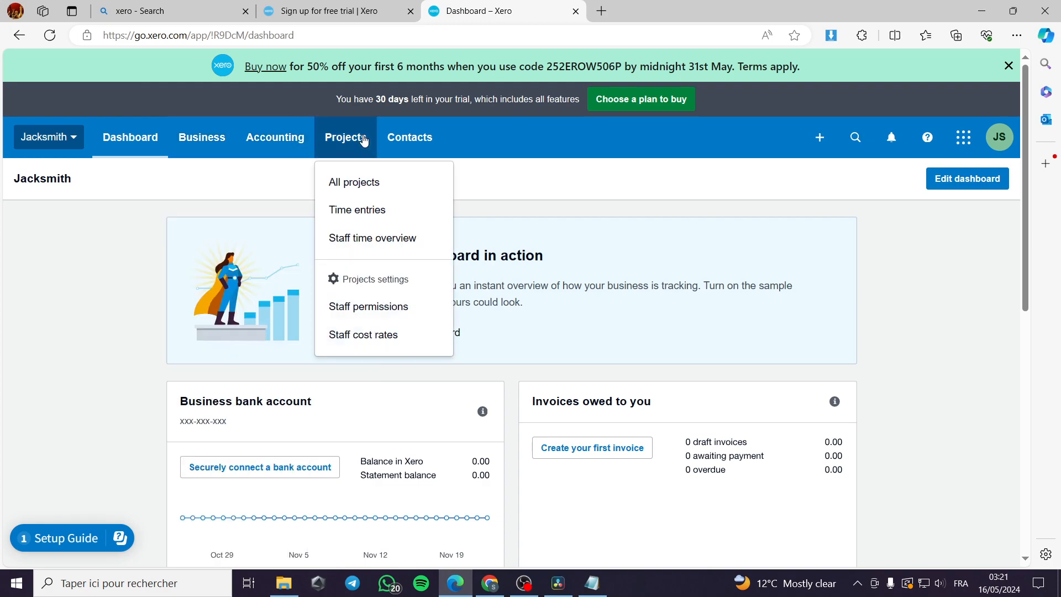
click(428, 143)
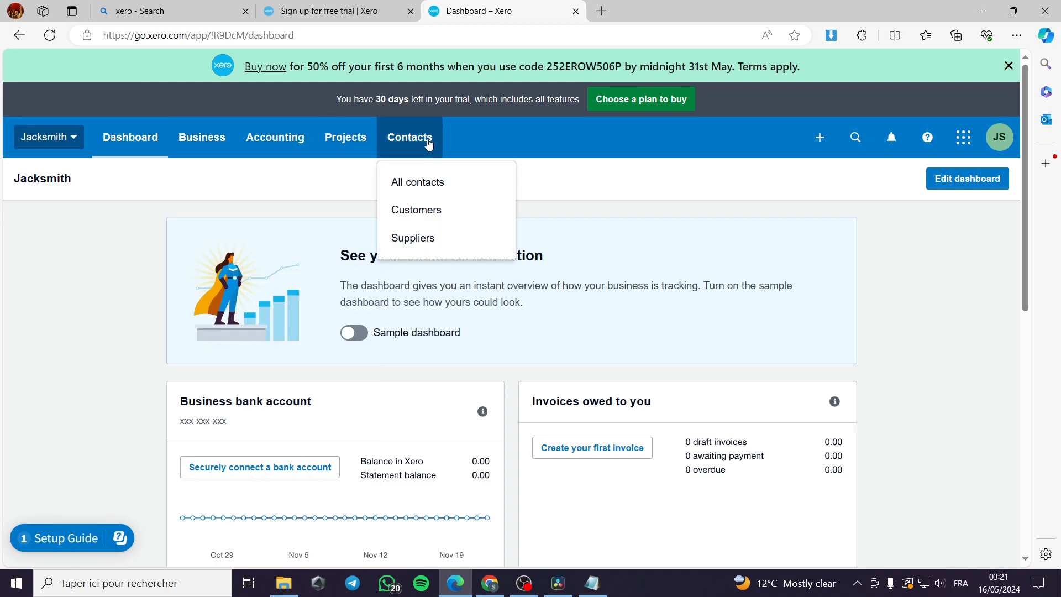
click(816, 219)
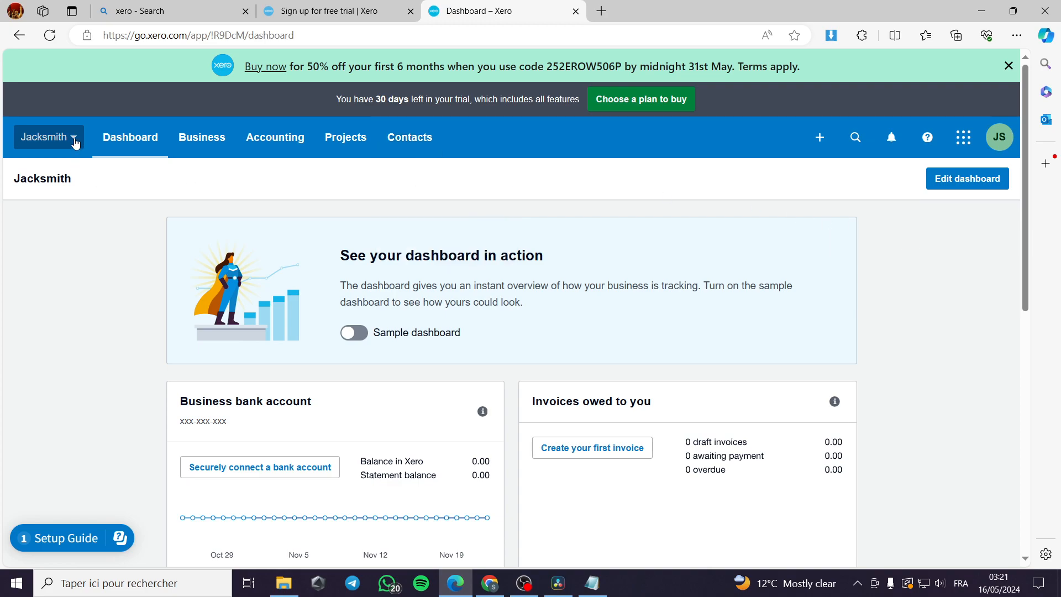
Step: Open the Jacksmith organisation dropdown menu
click(76, 143)
click(75, 143)
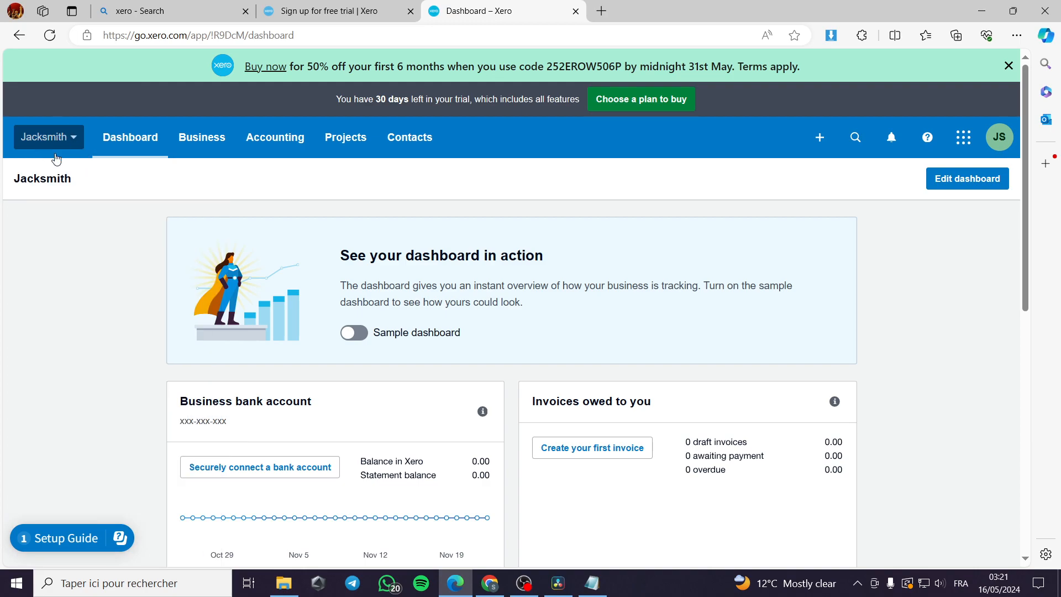
click(72, 142)
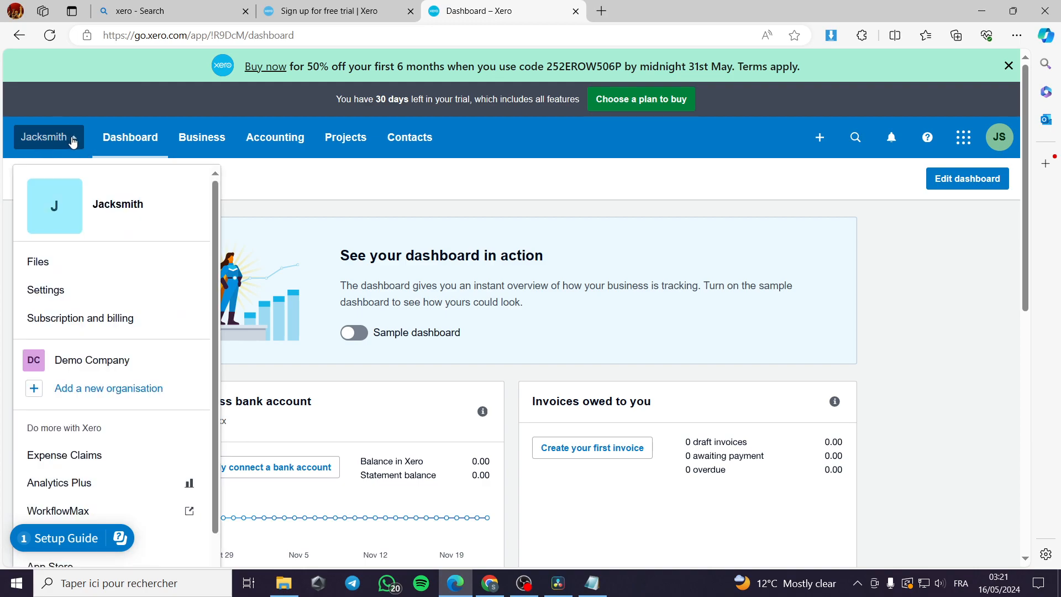
Step: Choose Settings from the Jacksmith organisation menu
click(61, 298)
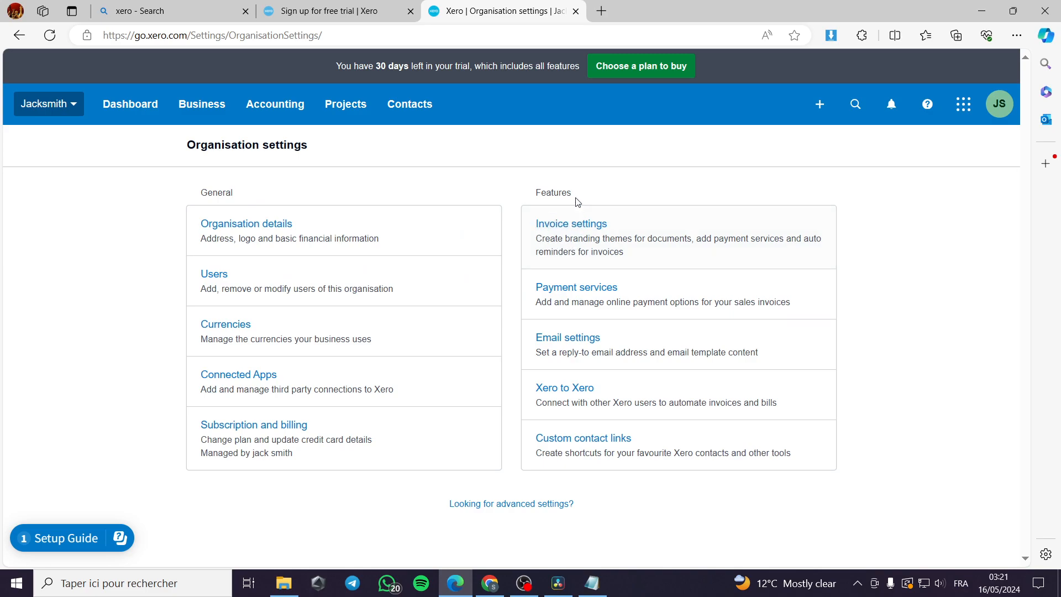
Step: Open Invoice settings and scroll through the Standard and 'new invoice' branding themes
click(597, 237)
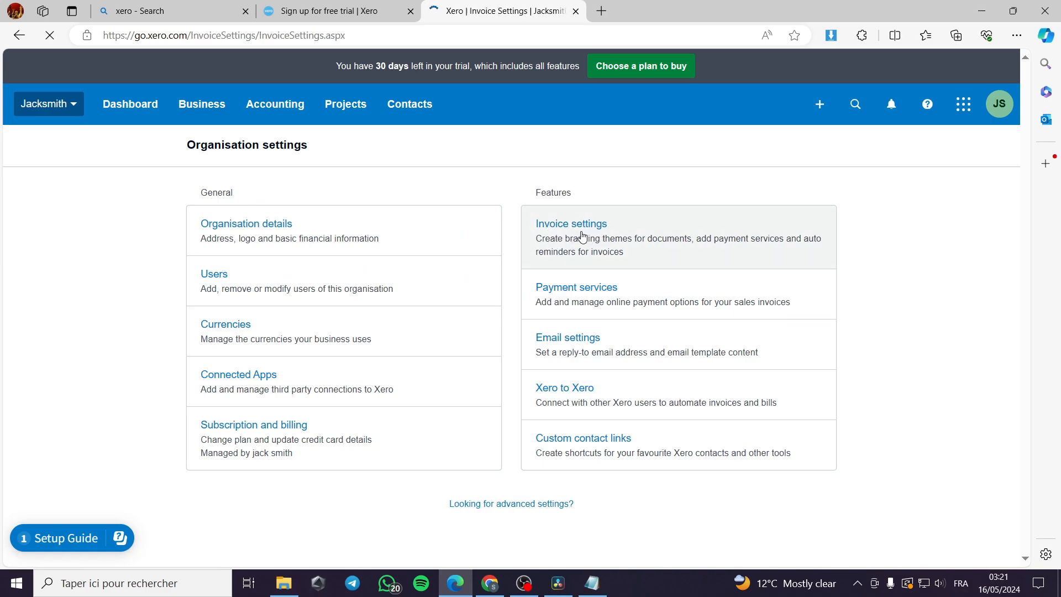
scroll(517, 357, down, 3)
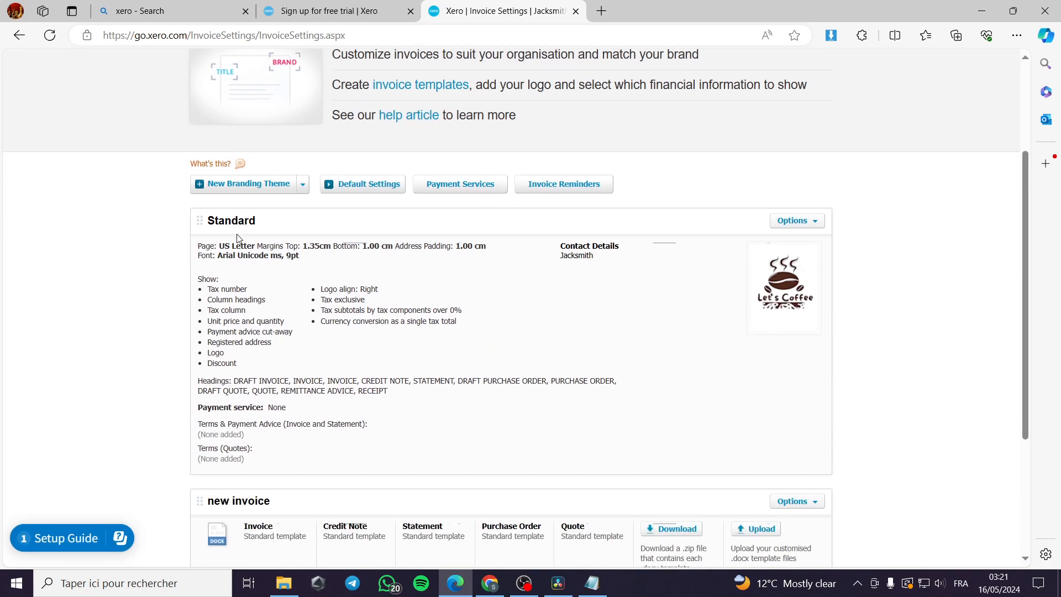
scroll(236, 234, up, 2)
scroll(386, 301, down, 2)
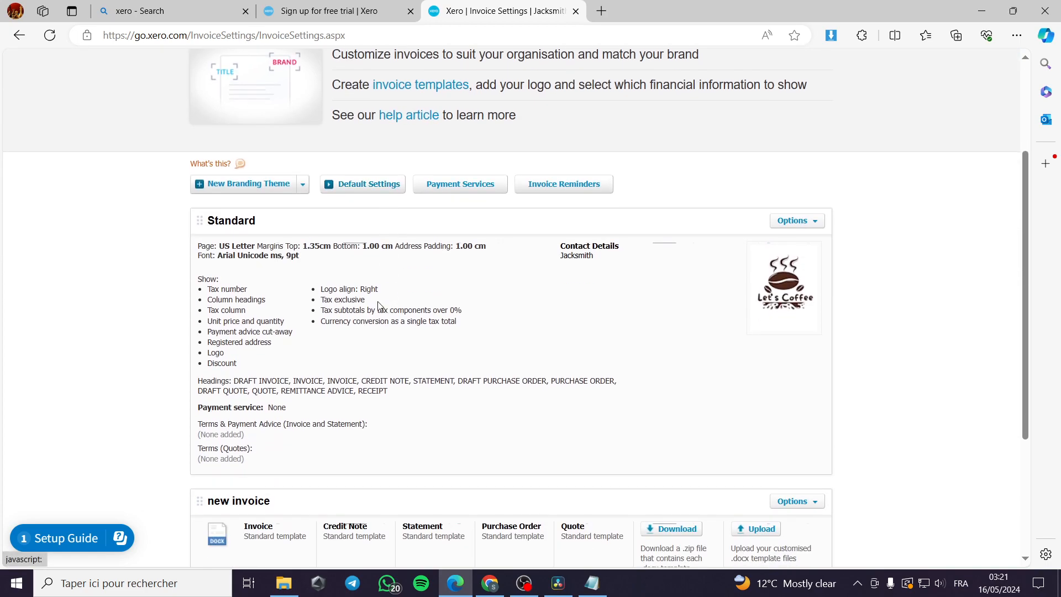
scroll(353, 256, up, 3)
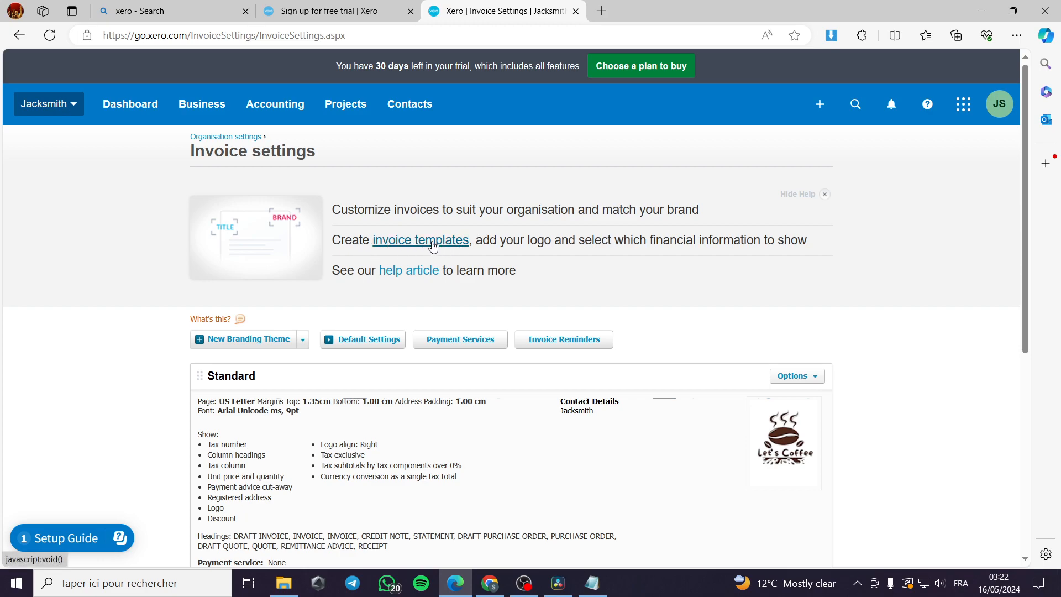
click(399, 244)
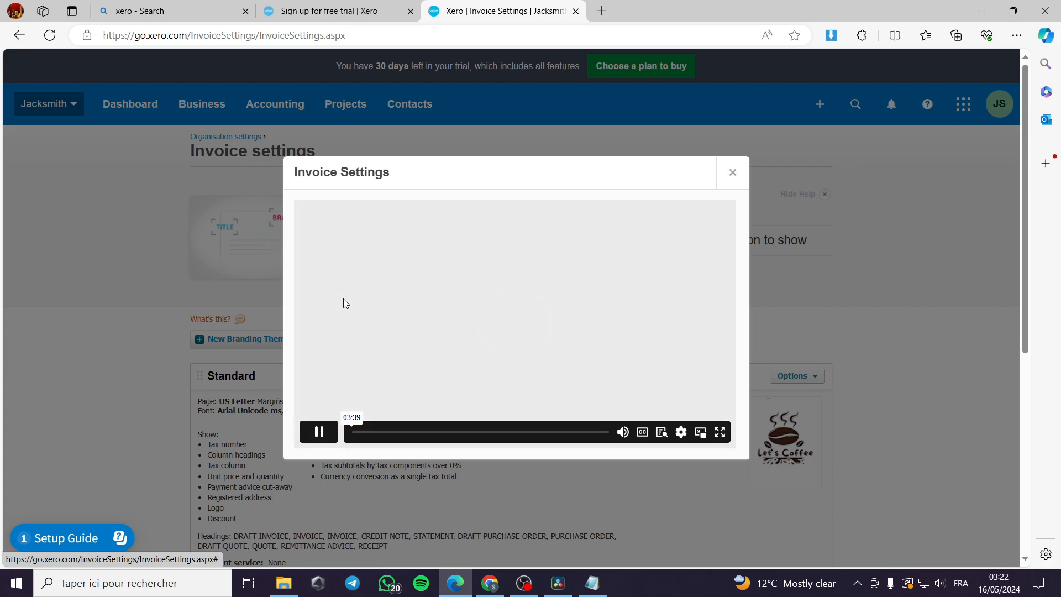
click(319, 432)
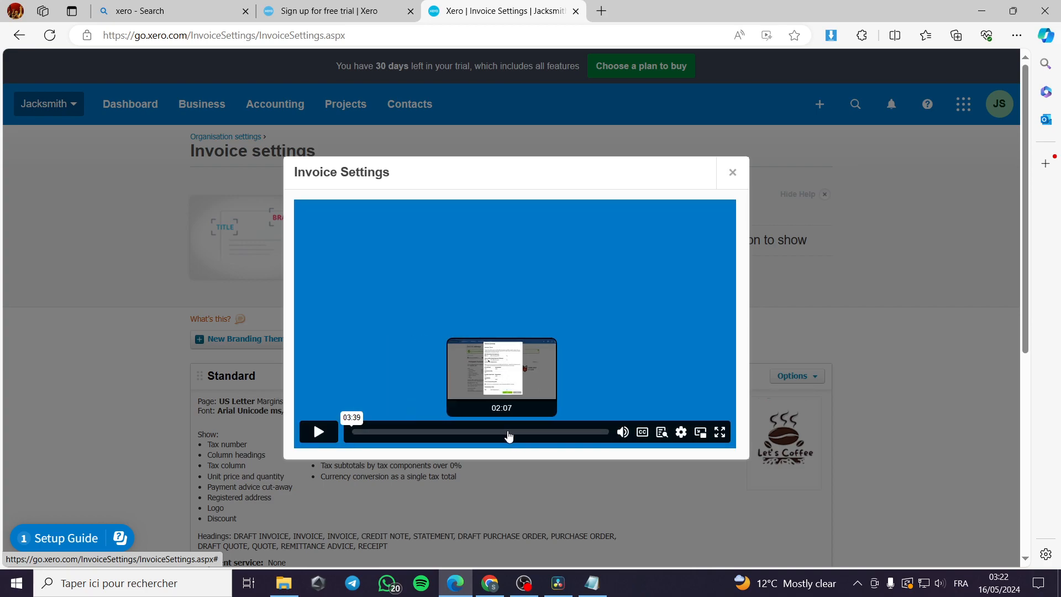
click(733, 176)
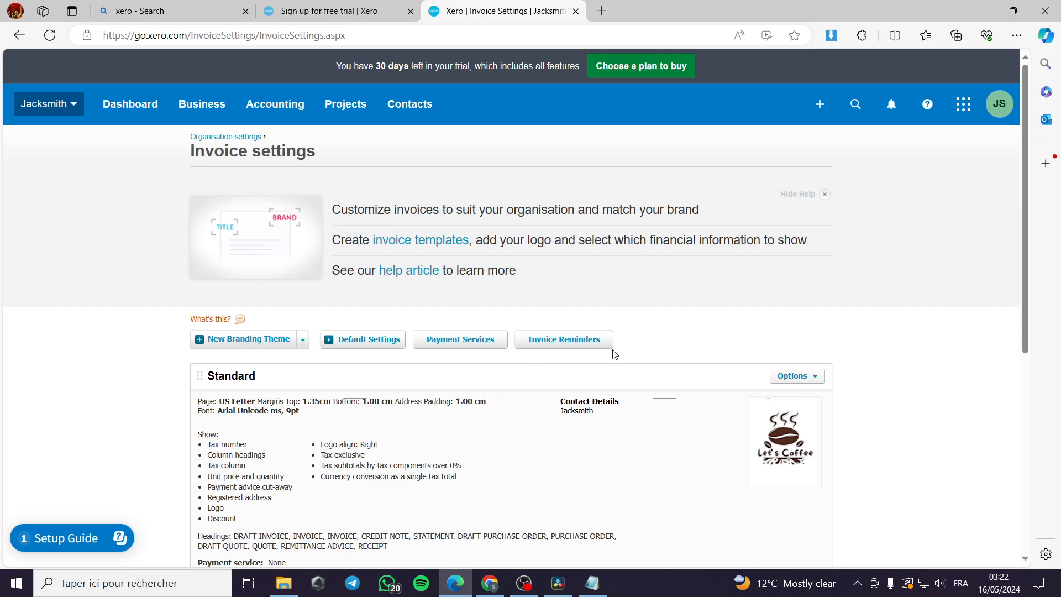
Step: Drag the 'new invoice' branding theme above Standard and check the New Branding Theme choices
scroll(606, 351, down, 1)
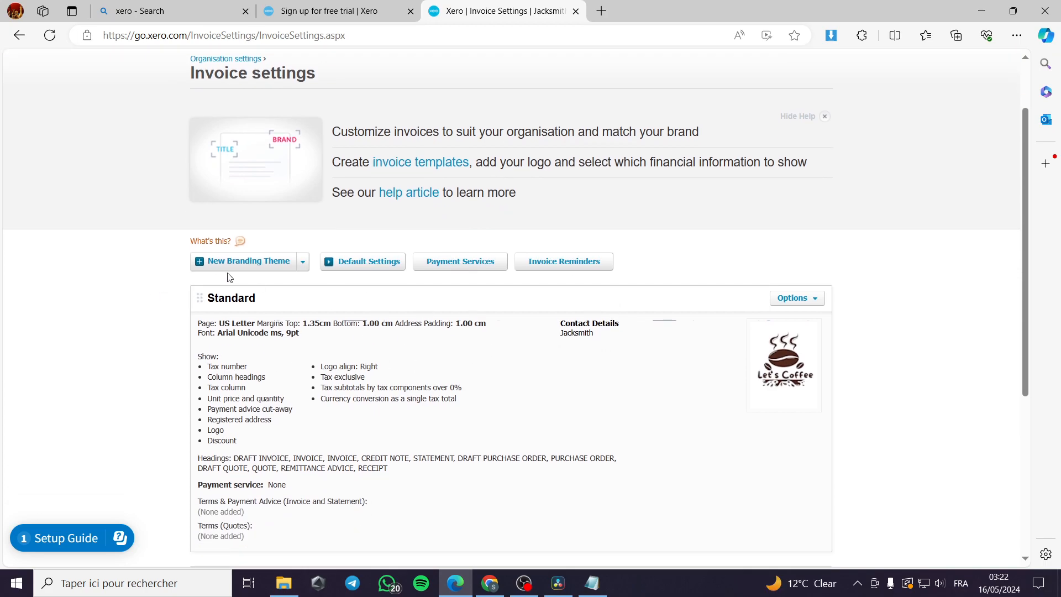
scroll(577, 303, down, 2)
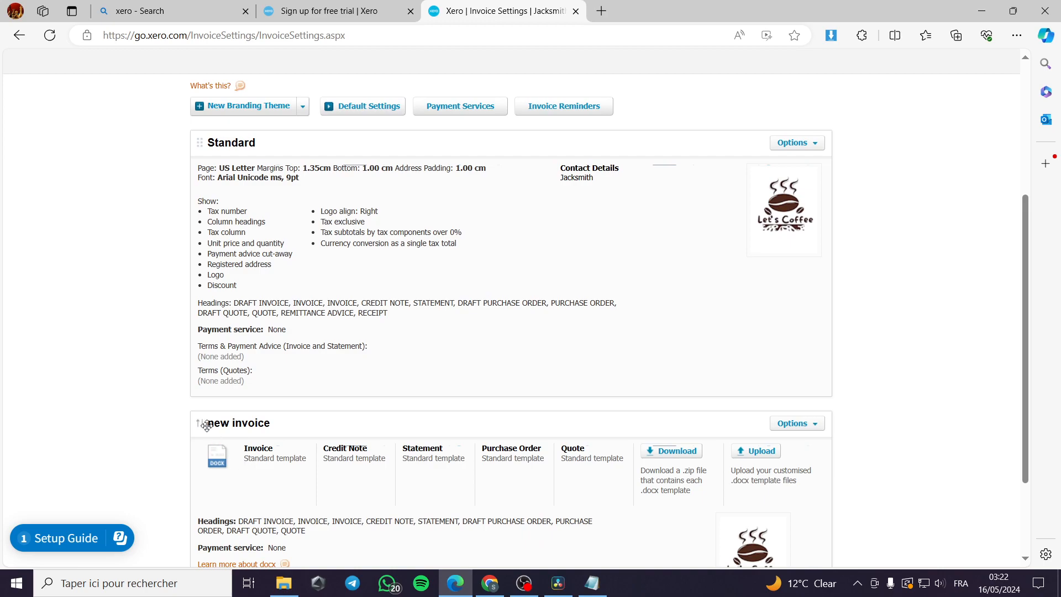
scroll(214, 430, down, 1)
drag(202, 348, 242, 227)
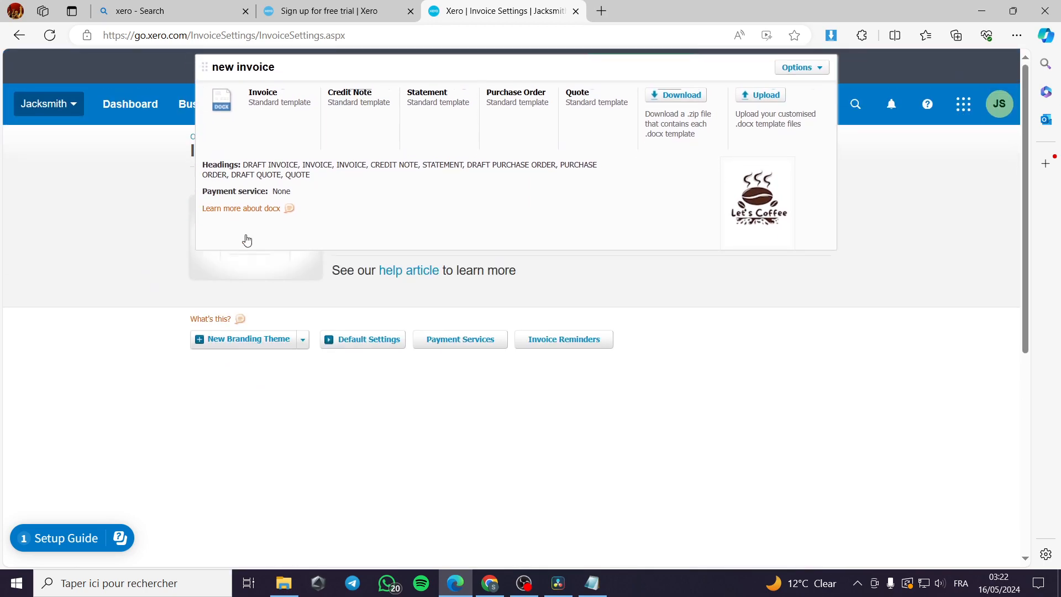
scroll(282, 343, down, 3)
scroll(253, 351, up, 2)
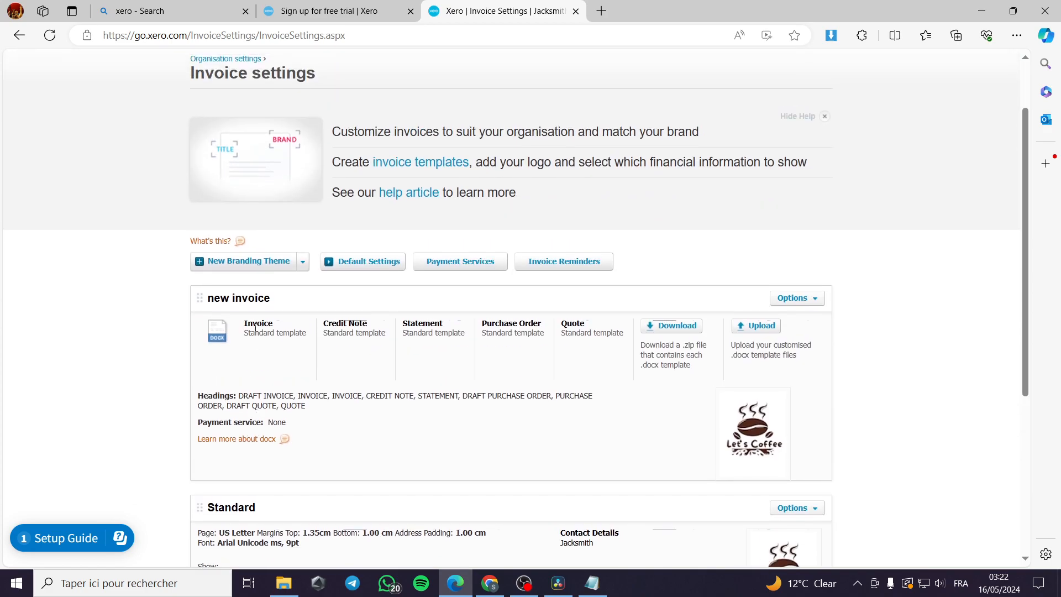
click(303, 269)
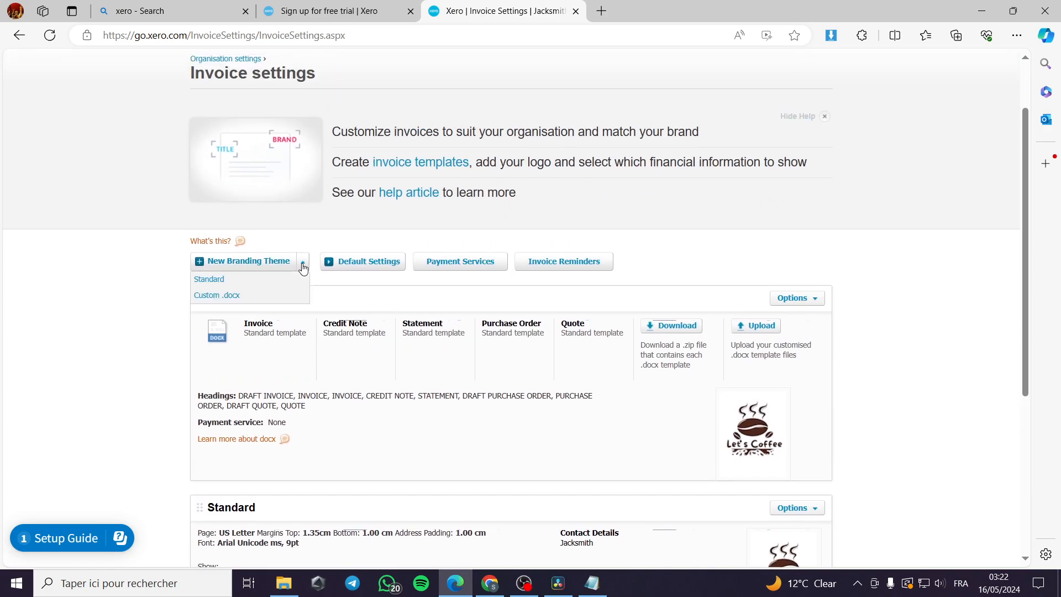
click(303, 266)
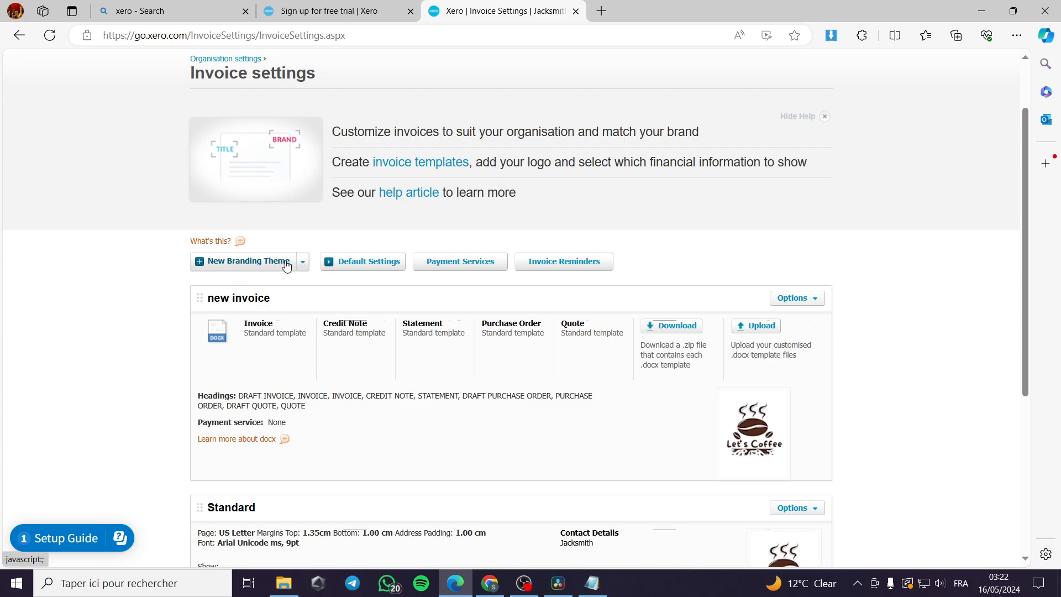
click(266, 261)
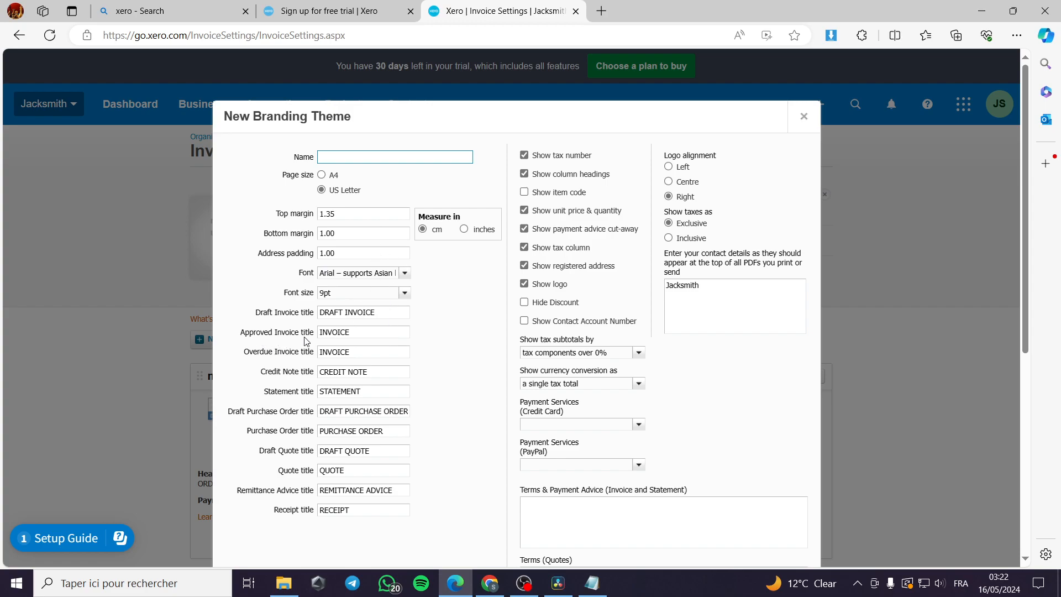
click(361, 332)
click(360, 352)
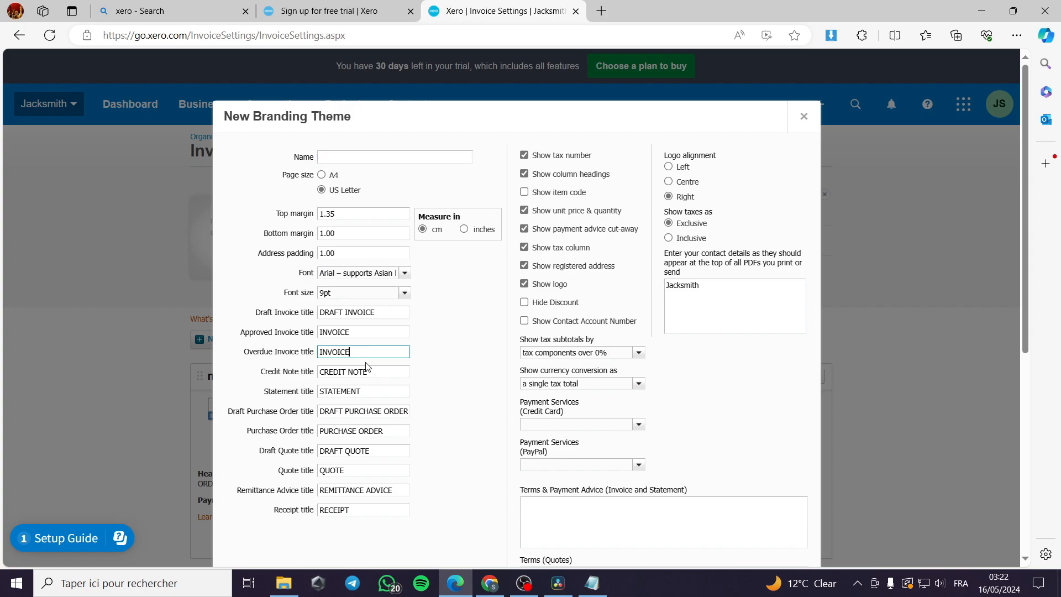
scroll(361, 370, down, 1)
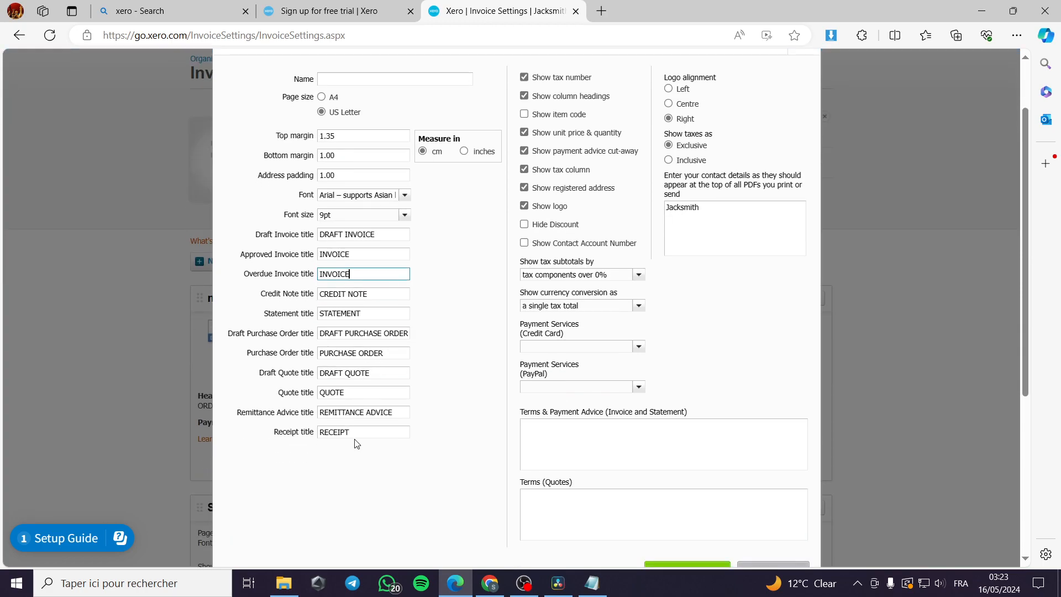
scroll(381, 297, up, 1)
scroll(414, 383, down, 1)
scroll(415, 384, up, 1)
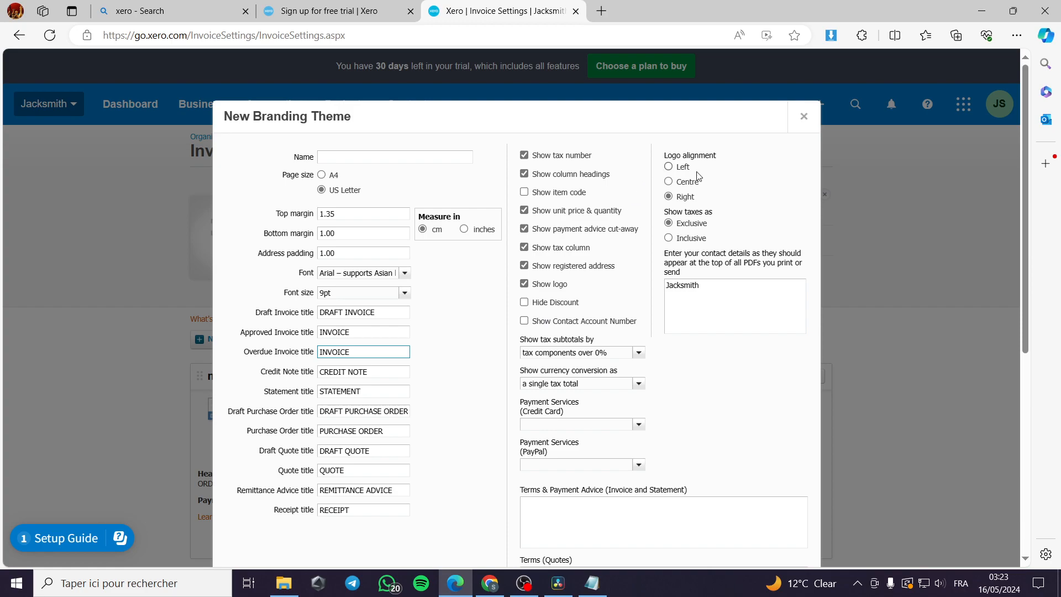
scroll(604, 437, down, 3)
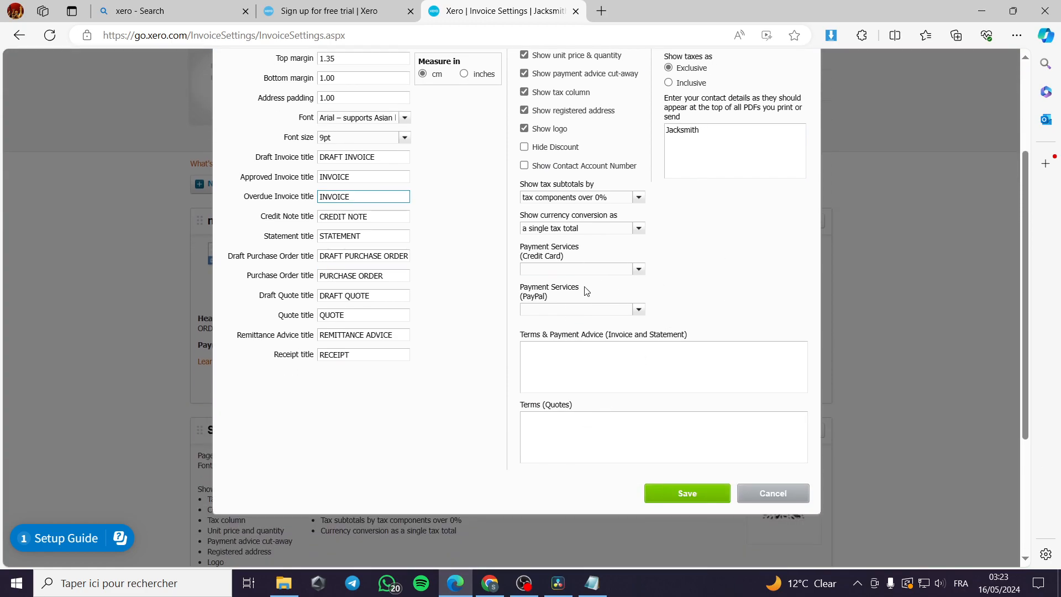
click(639, 270)
click(639, 275)
scroll(553, 300, up, 2)
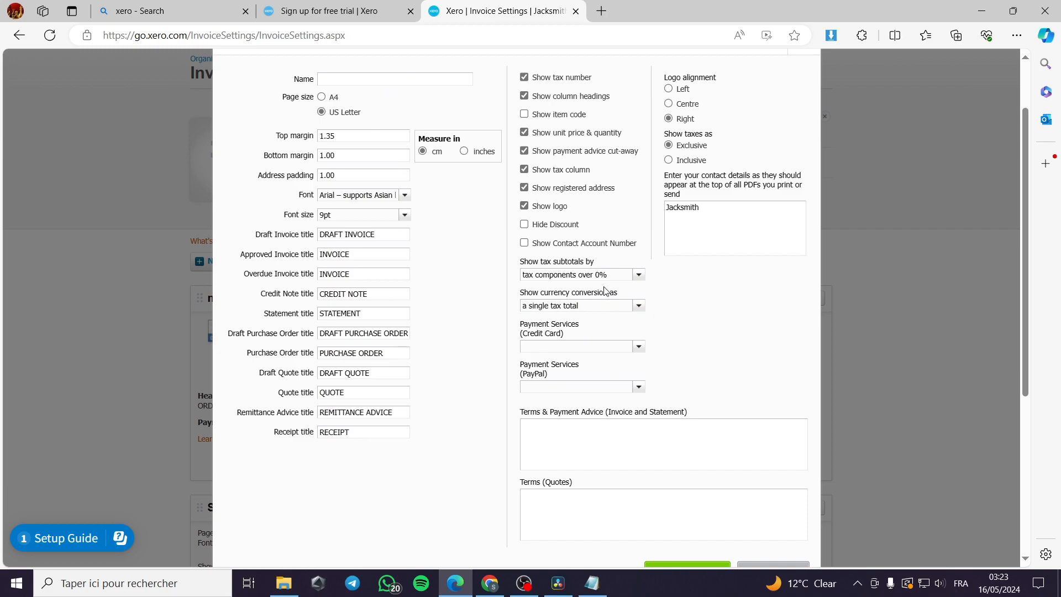
scroll(763, 422, down, 4)
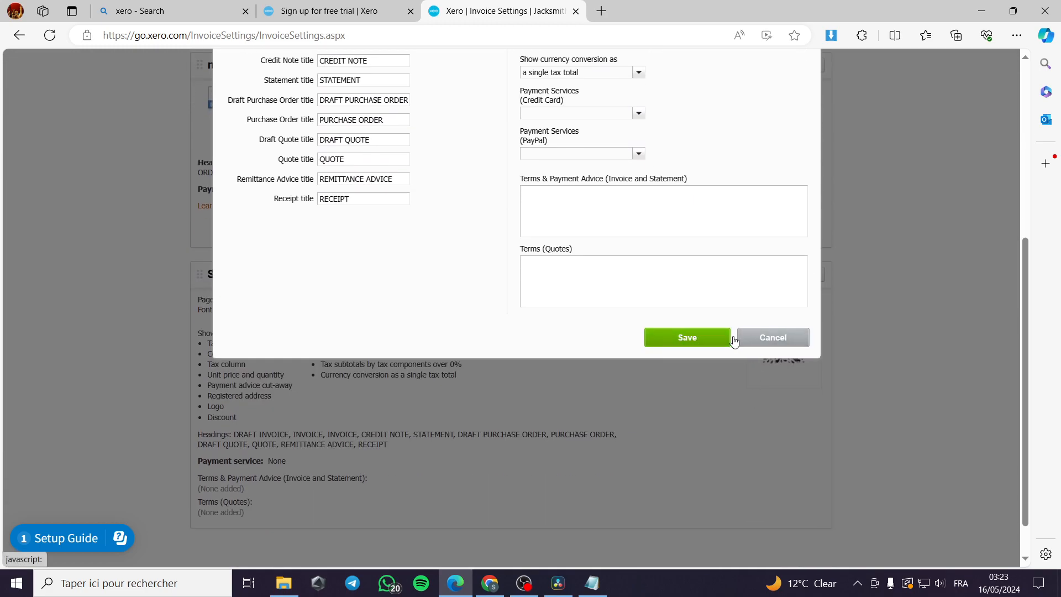
scroll(582, 238, up, 1)
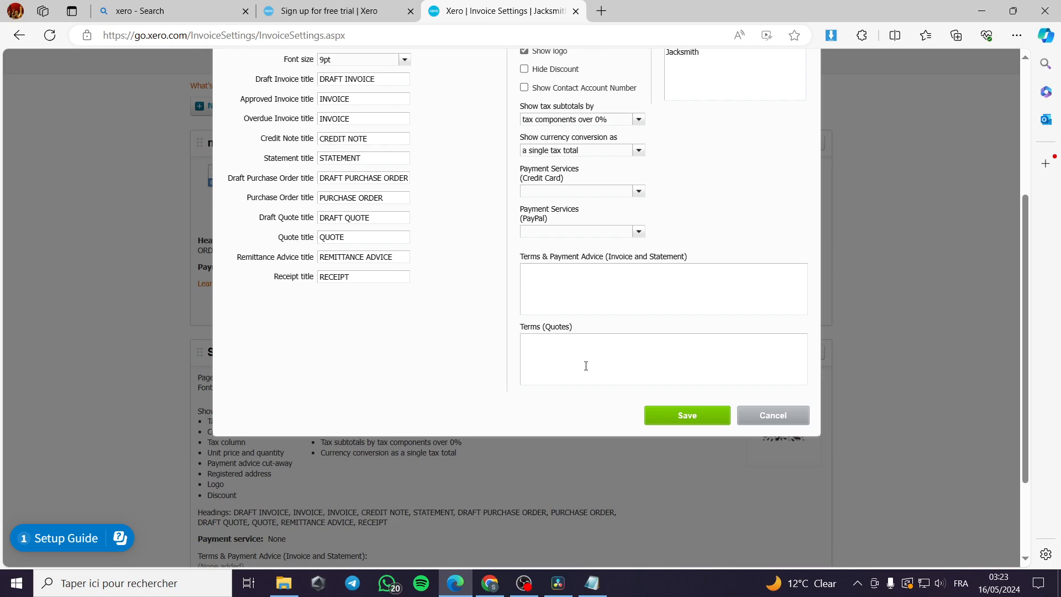
click(763, 423)
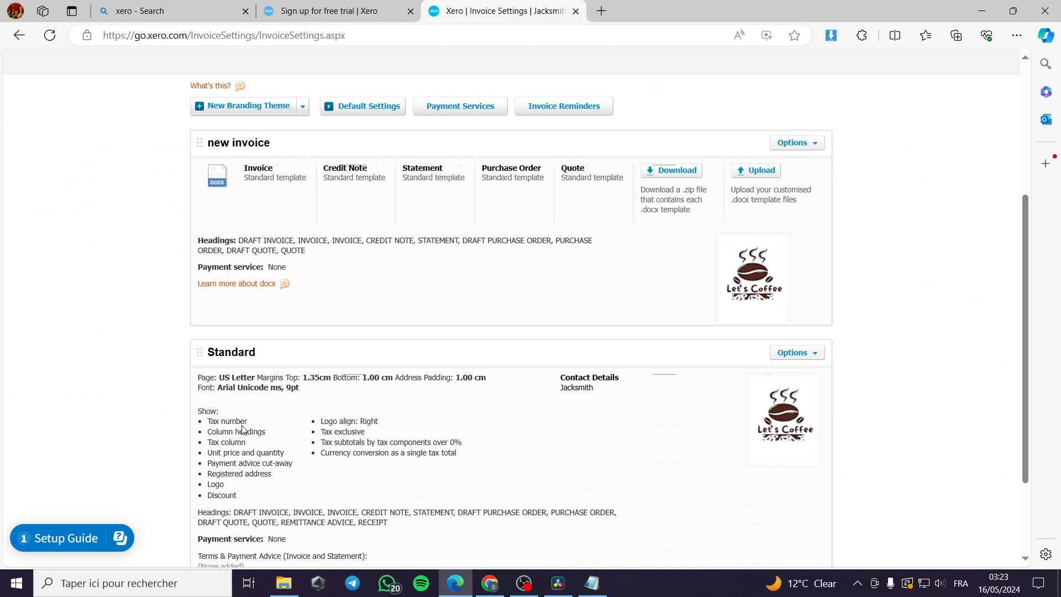
Step: Remove the existing email logo from the 'new invoice' branding theme
scroll(534, 331, down, 2)
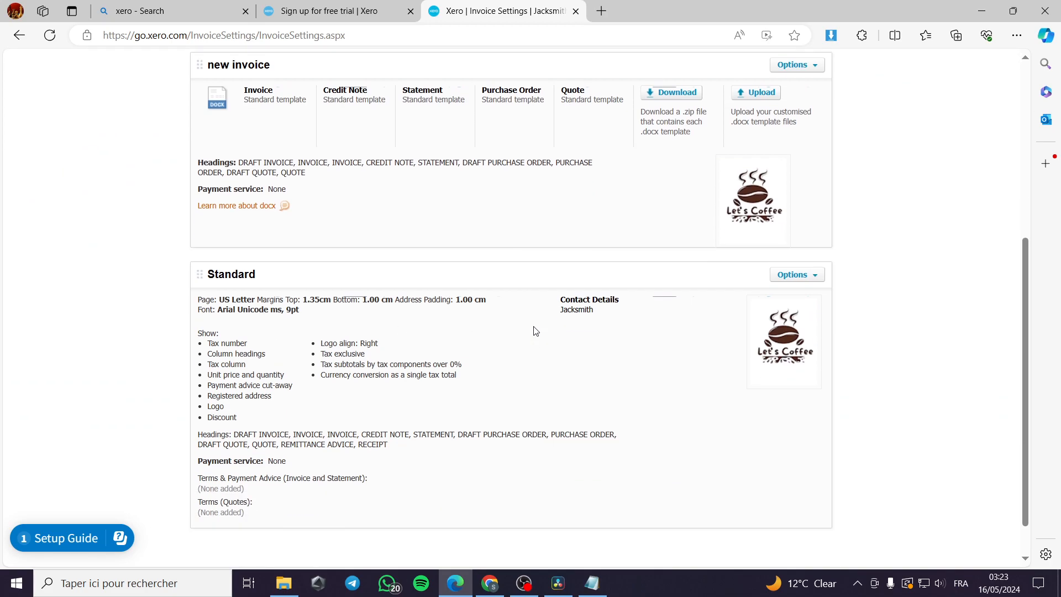
scroll(553, 323, up, 3)
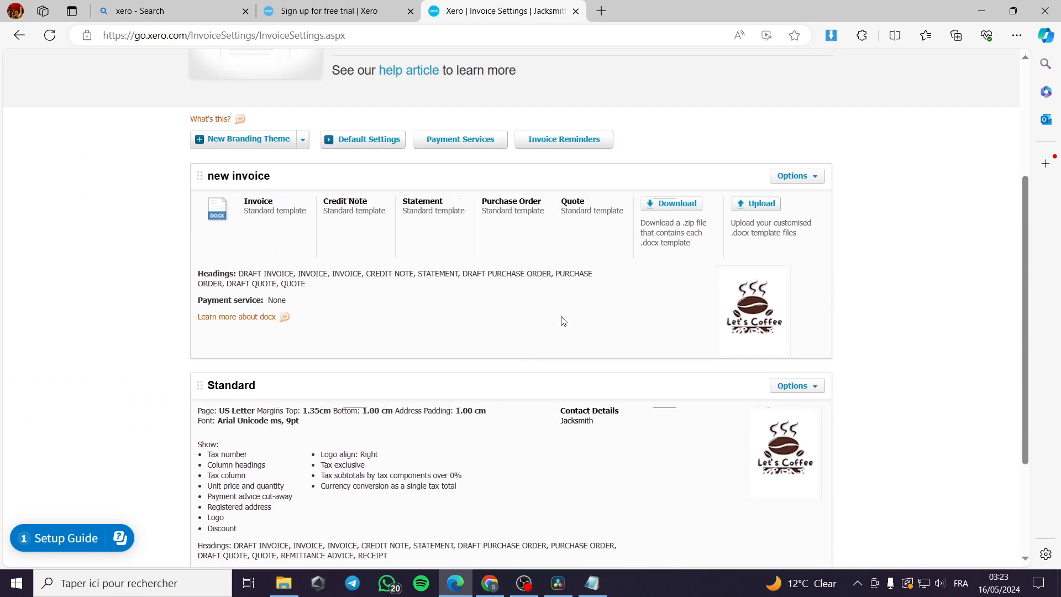
click(817, 178)
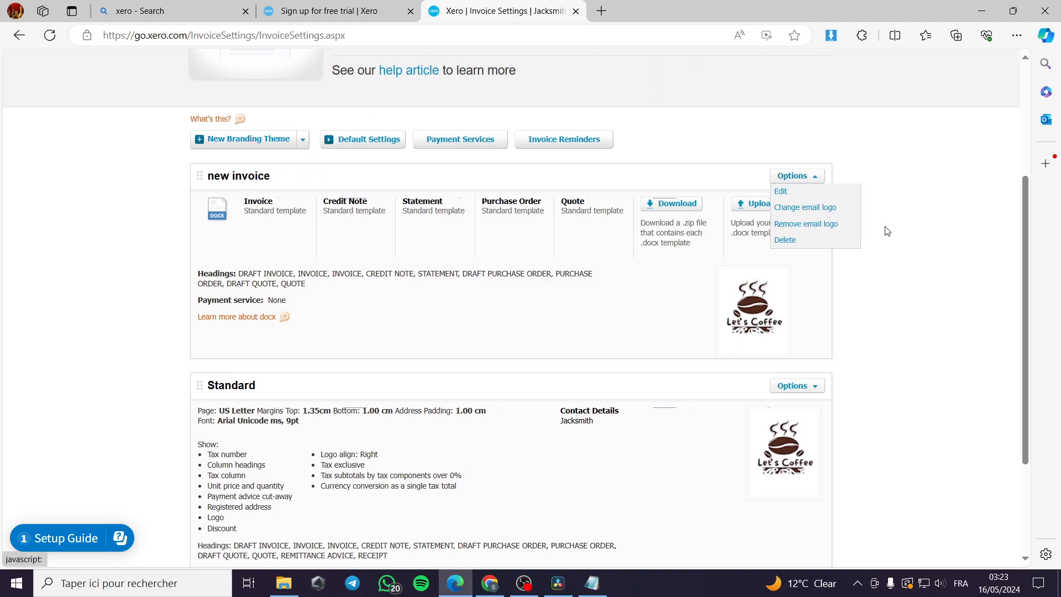
scroll(903, 235, down, 2)
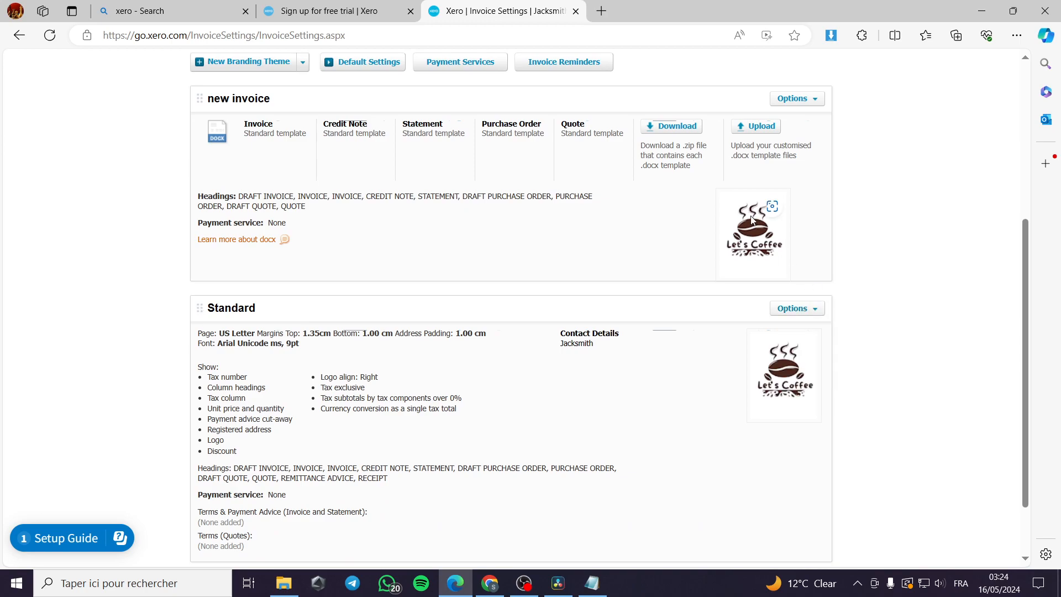
click(816, 99)
click(829, 146)
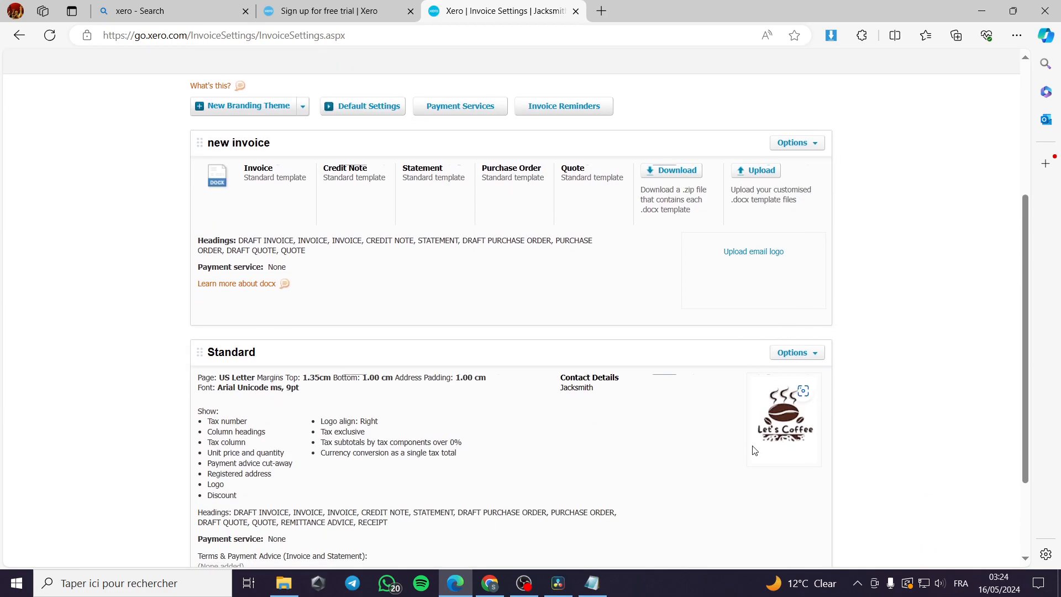
Step: Upload the Let's Coffee PNG as the theme's new email logo
click(764, 258)
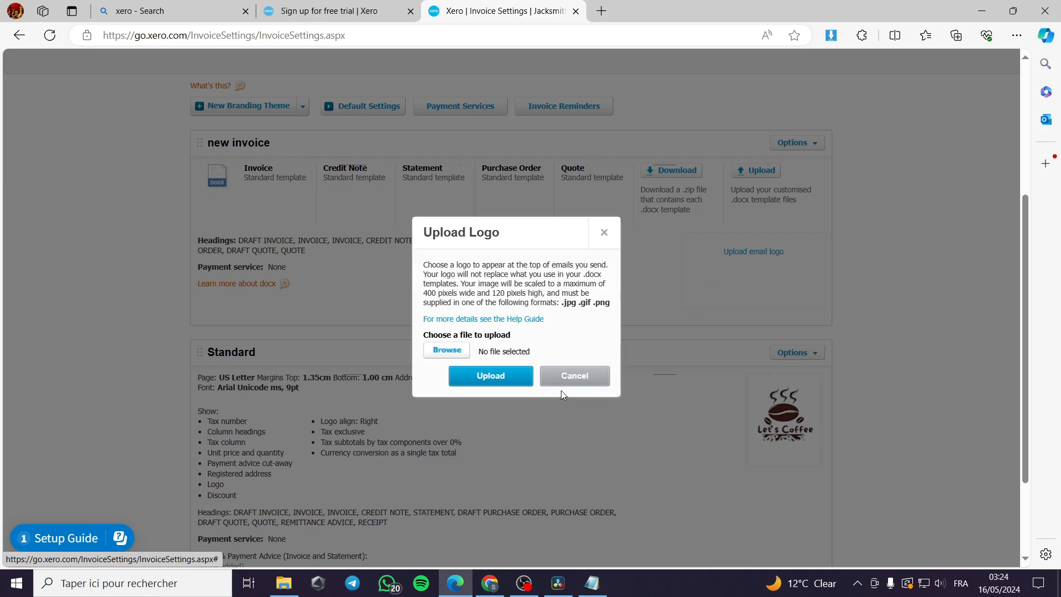
click(462, 350)
scroll(331, 210, down, 6)
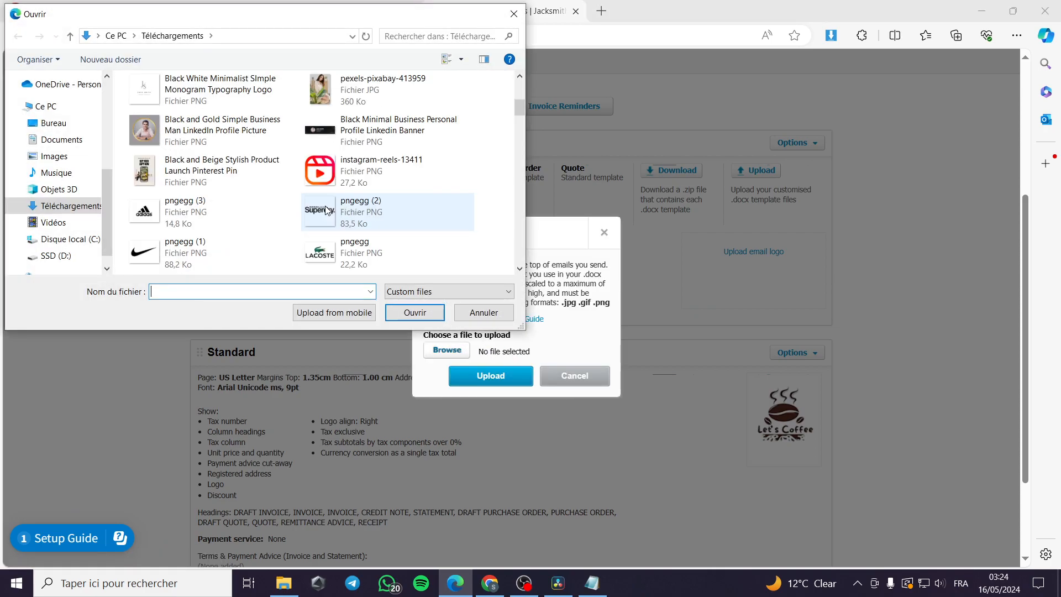
scroll(337, 220, down, 3)
click(365, 246)
click(415, 312)
click(491, 376)
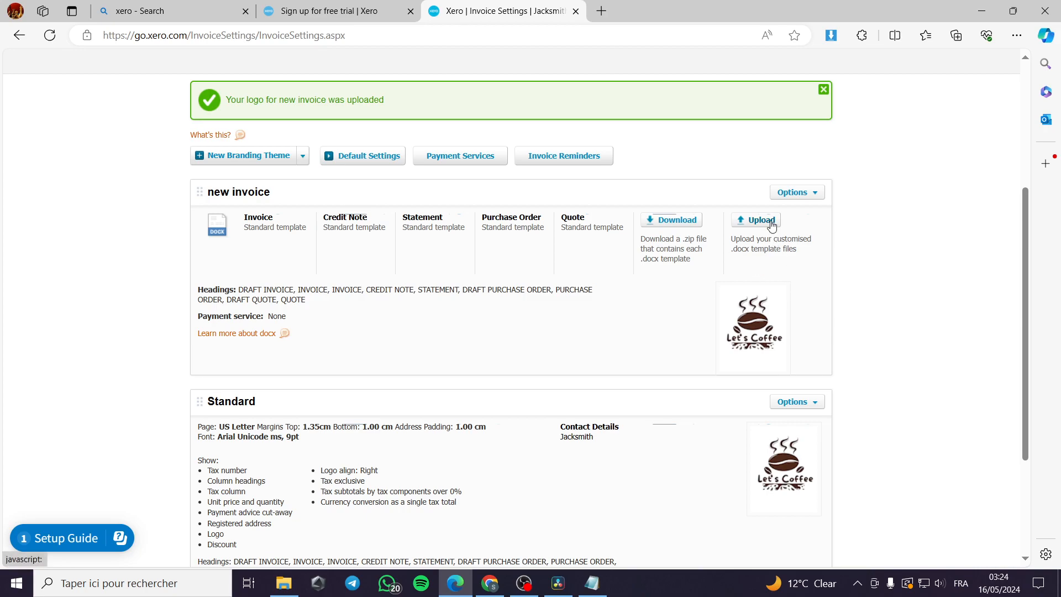
Step: Cancel the .docx template upload and open Invoice.docx from the downloaded 'new invoice Templates.zip'
click(760, 220)
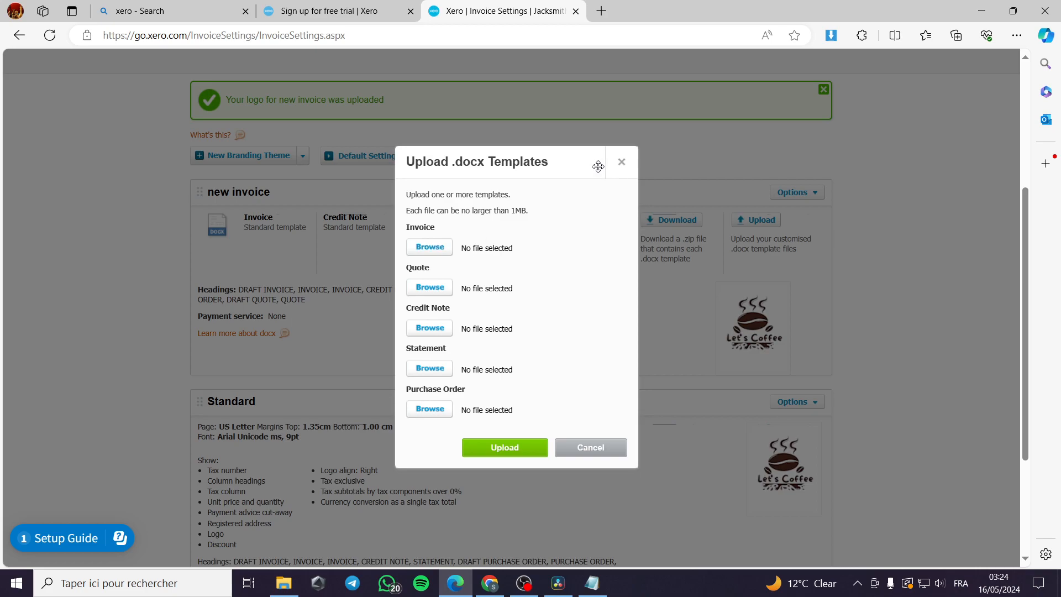
click(622, 162)
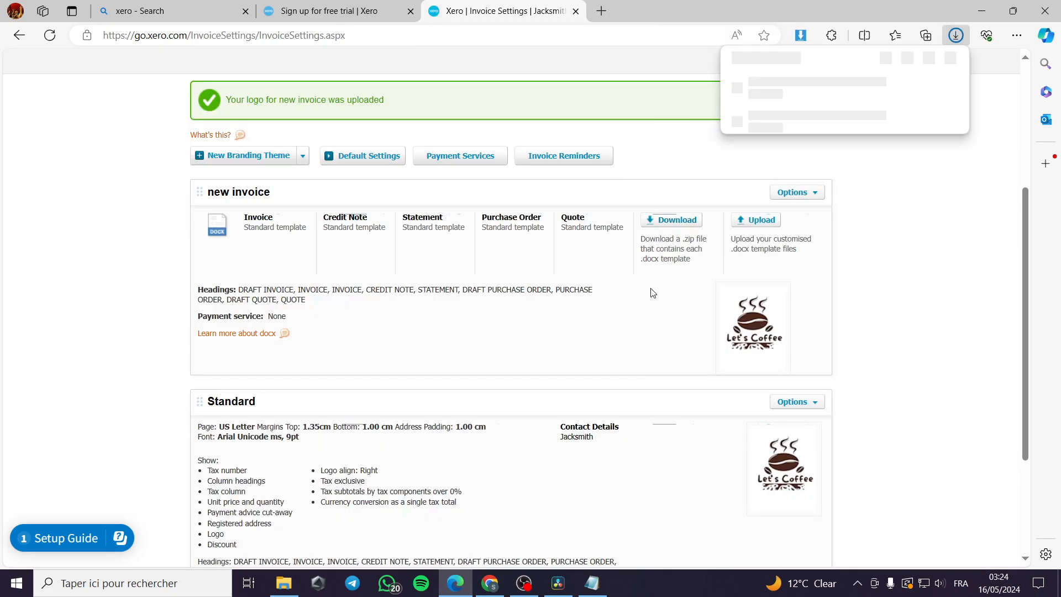
click(762, 93)
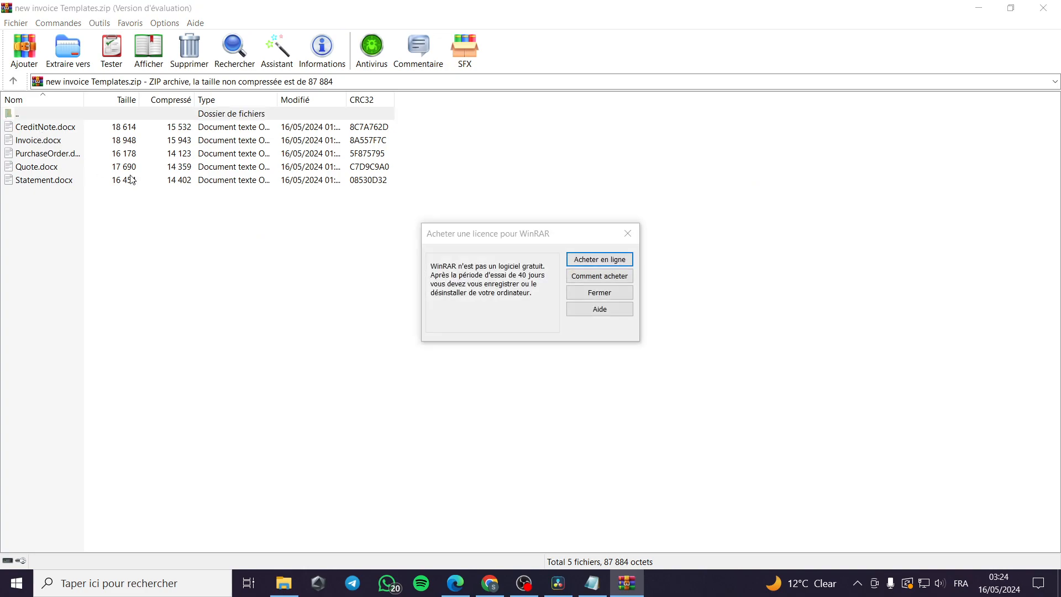
click(628, 233)
double_click(57, 143)
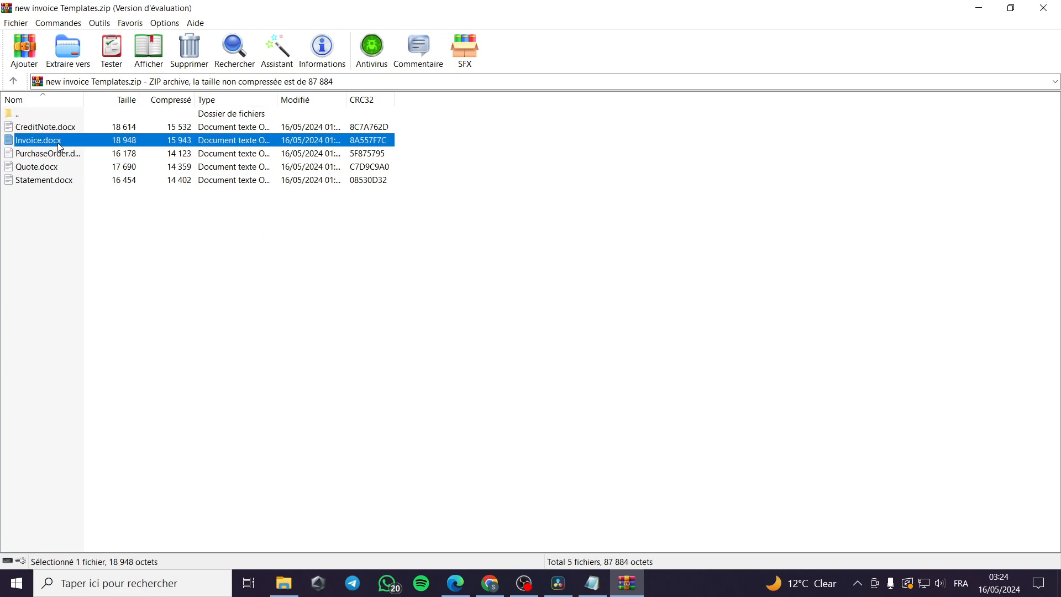
scroll(405, 294, up, 1)
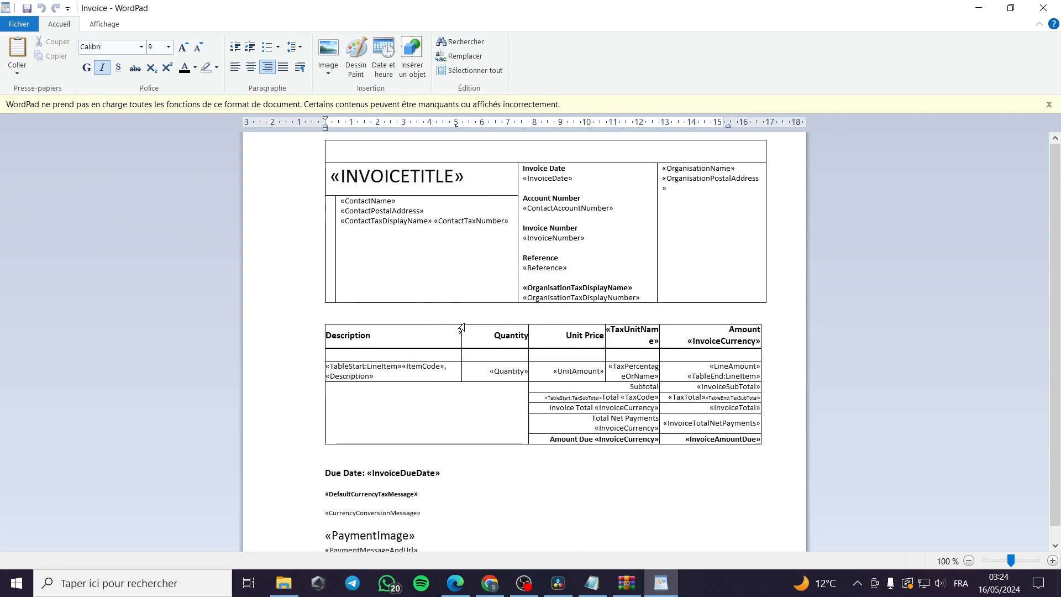
Step: Review the Invoice template in WordPad and dismiss the compatibility notice bar
scroll(431, 487, down, 1)
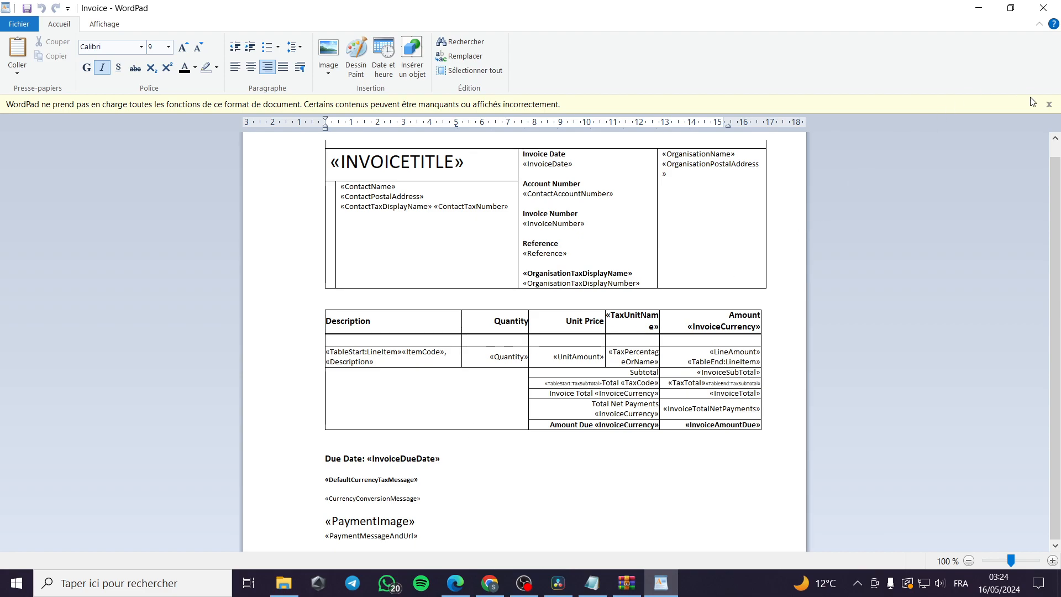
click(1049, 104)
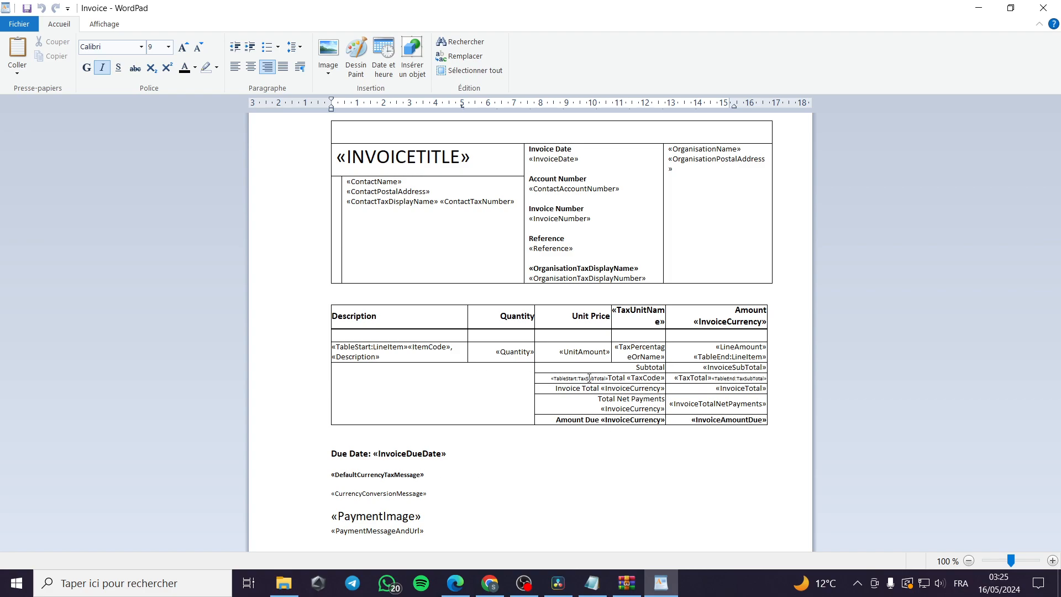
Step: Close the Invoice template document, the template archive and Edge's Downloads list
click(1042, 7)
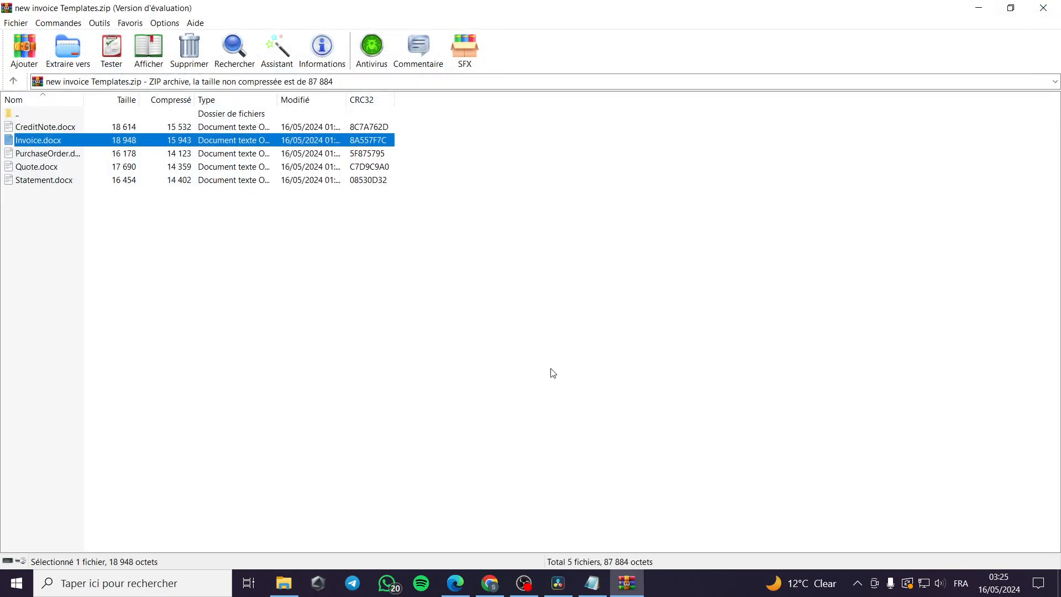
click(1043, 6)
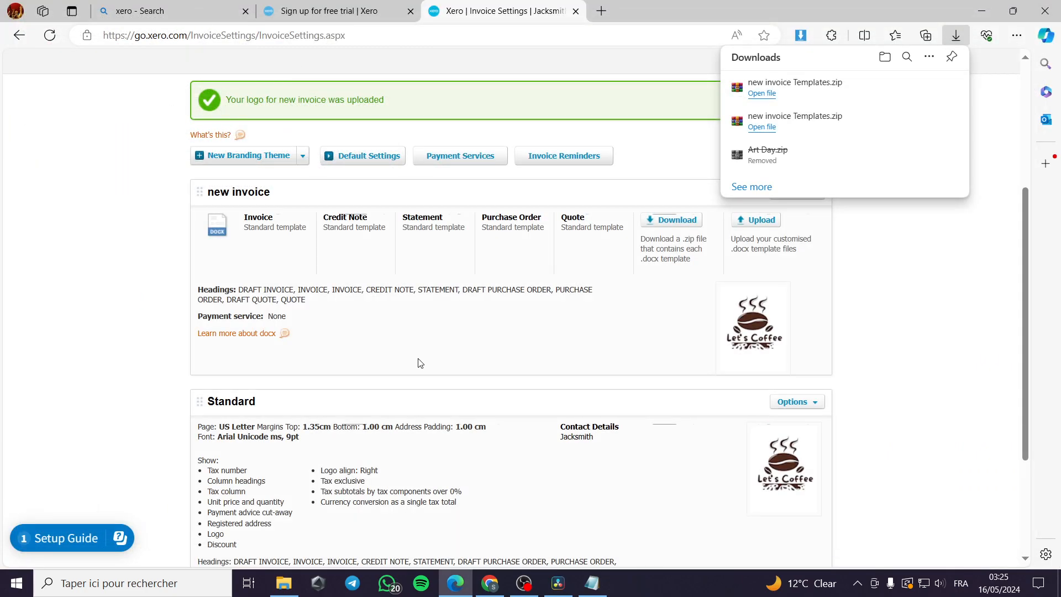
click(956, 265)
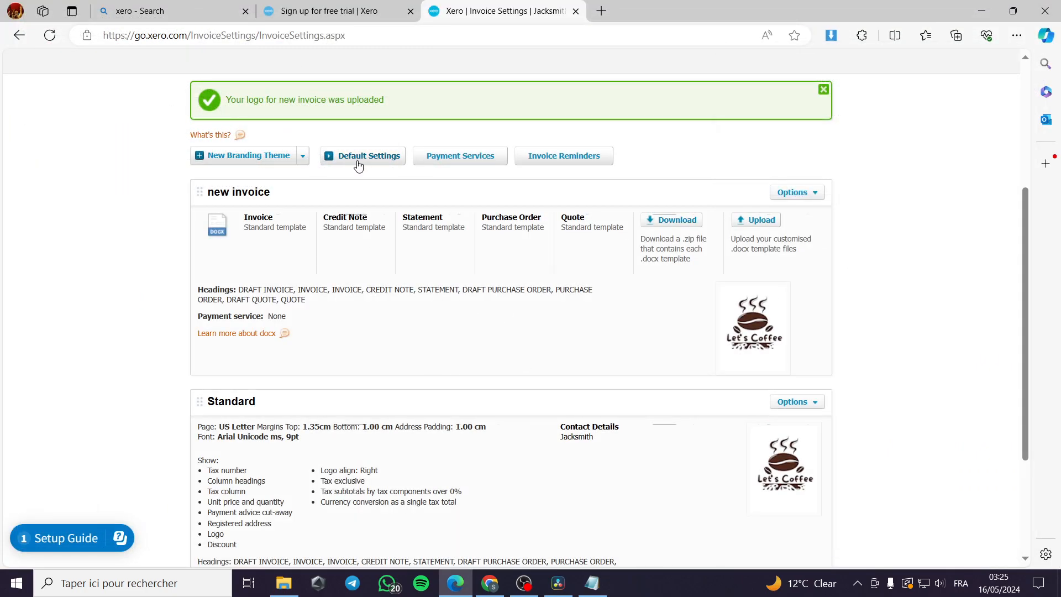
Step: Look through the New Branding Theme choices, then return to the default invoice settings
click(303, 157)
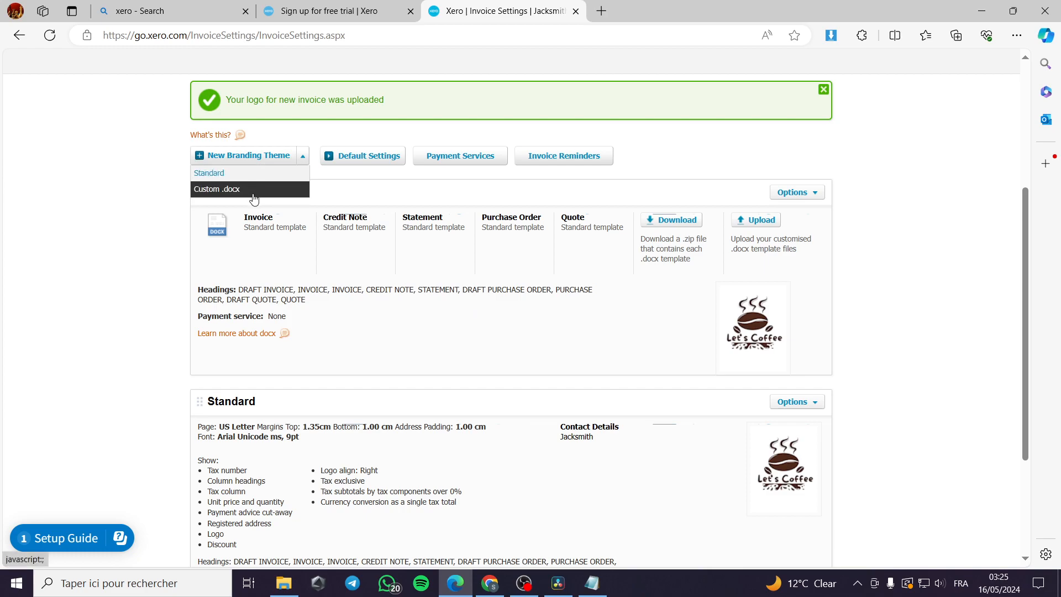
click(491, 305)
scroll(408, 354, down, 3)
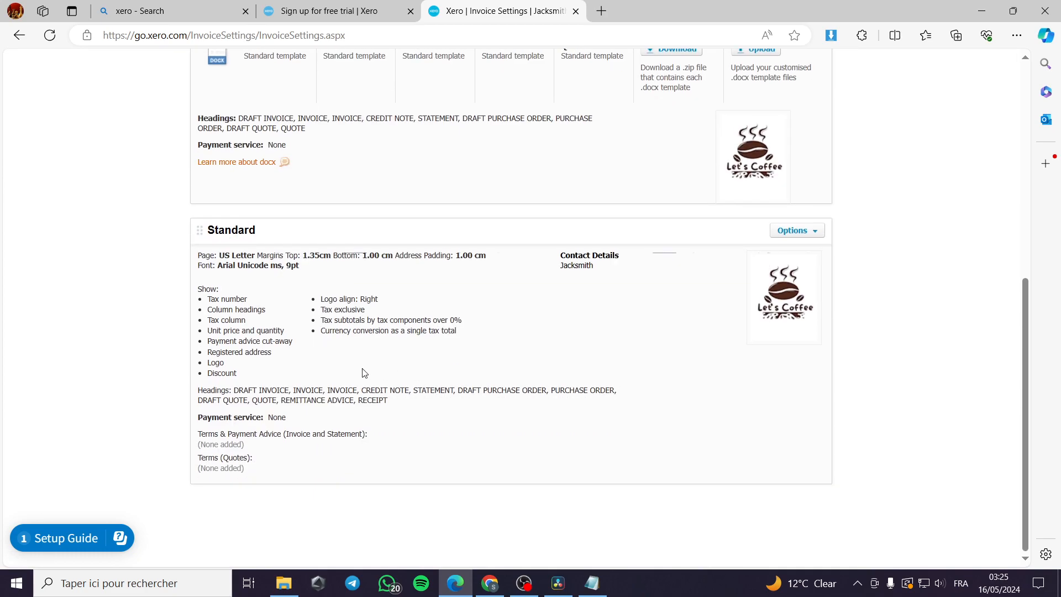
scroll(372, 388, up, 5)
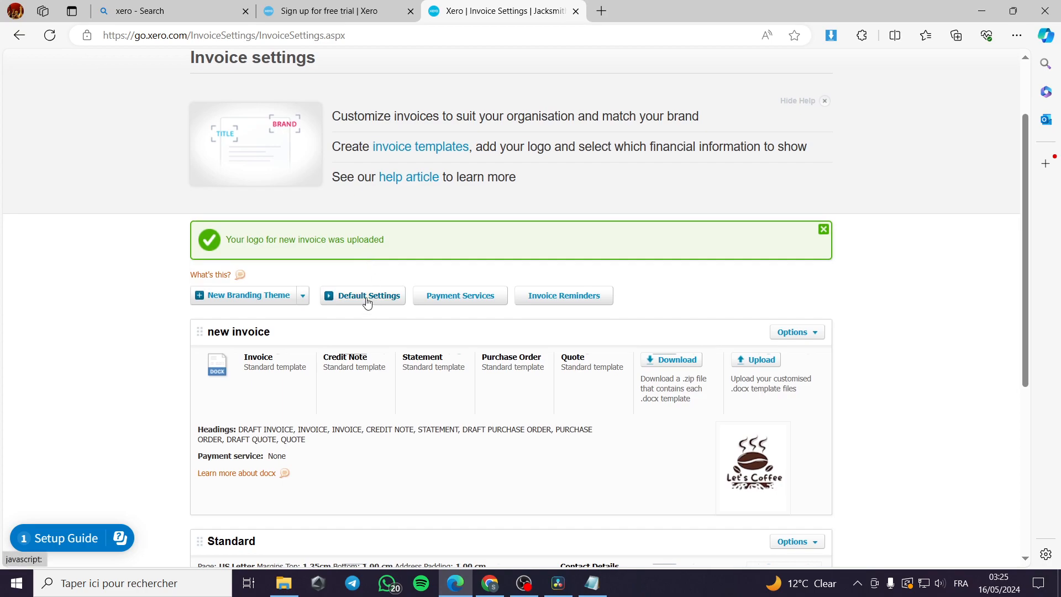
click(367, 301)
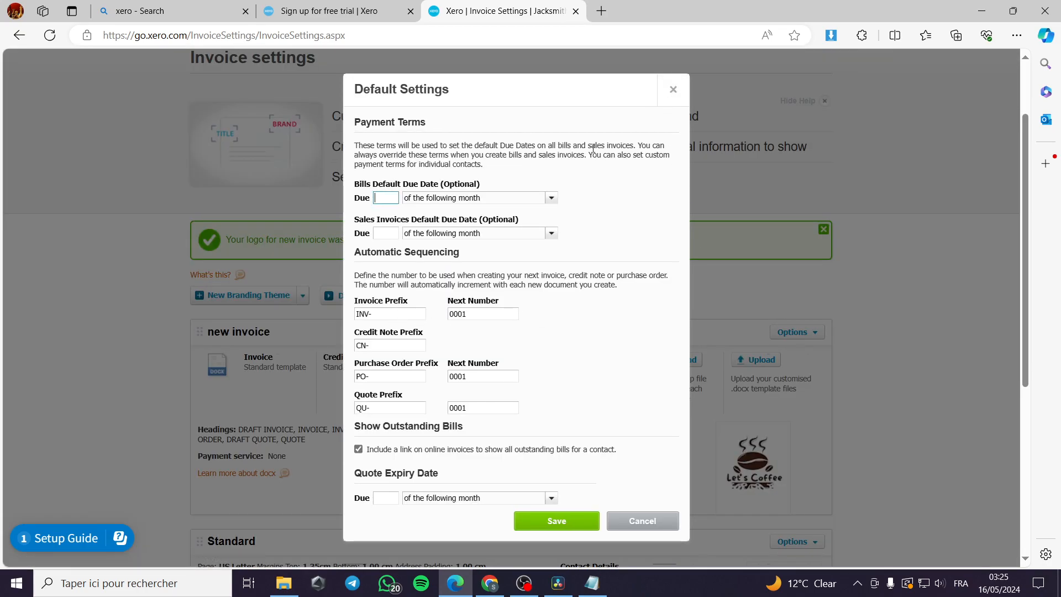
click(476, 198)
scroll(472, 452, down, 4)
scroll(495, 446, up, 4)
click(628, 525)
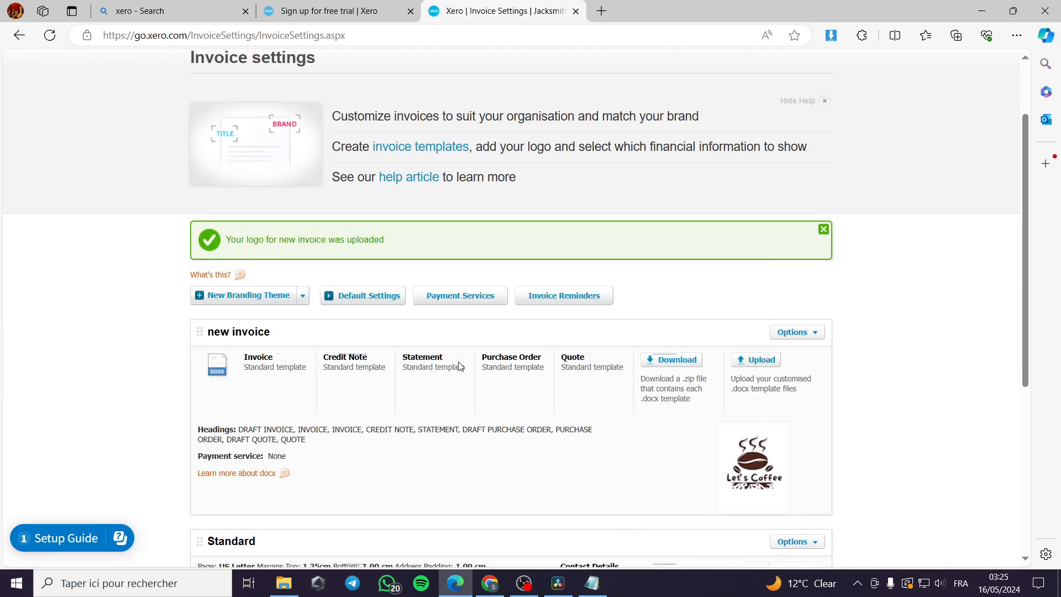
Step: Go to the payment services page and start, then abandon, a PayPal connection
click(492, 300)
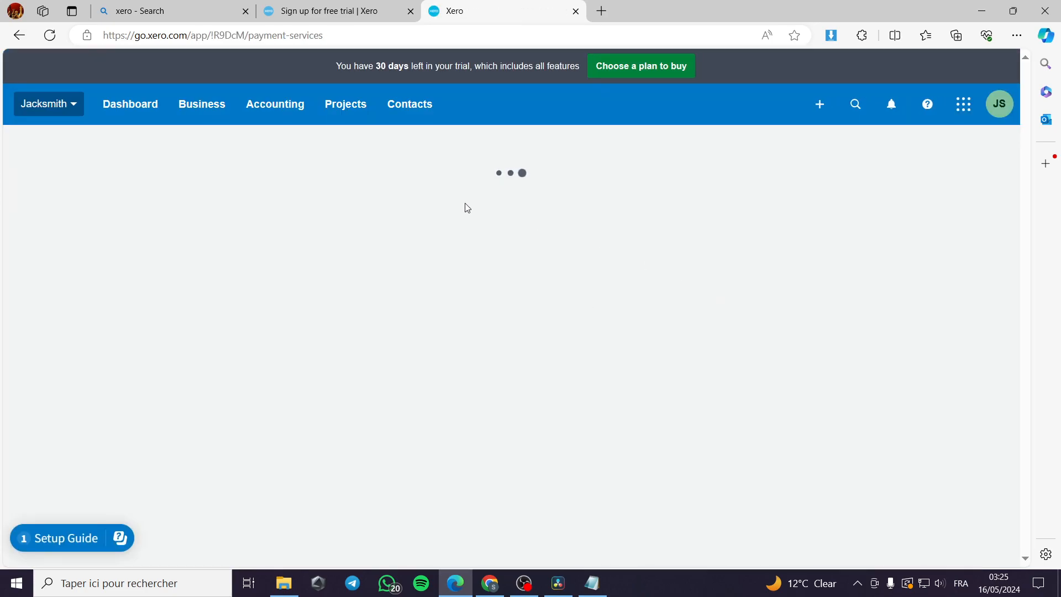
scroll(382, 338, down, 4)
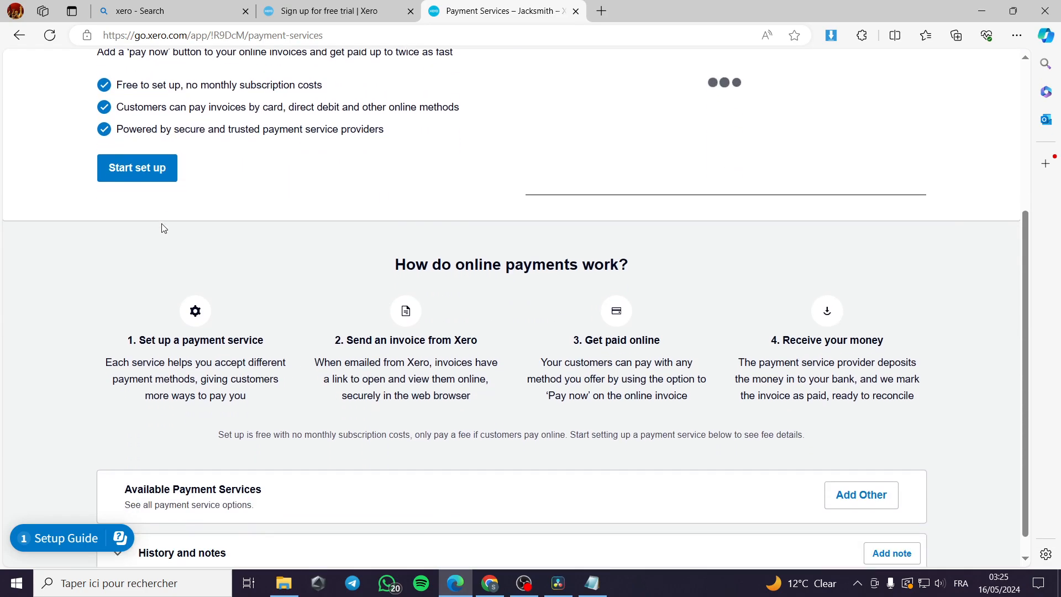
scroll(198, 298, up, 4)
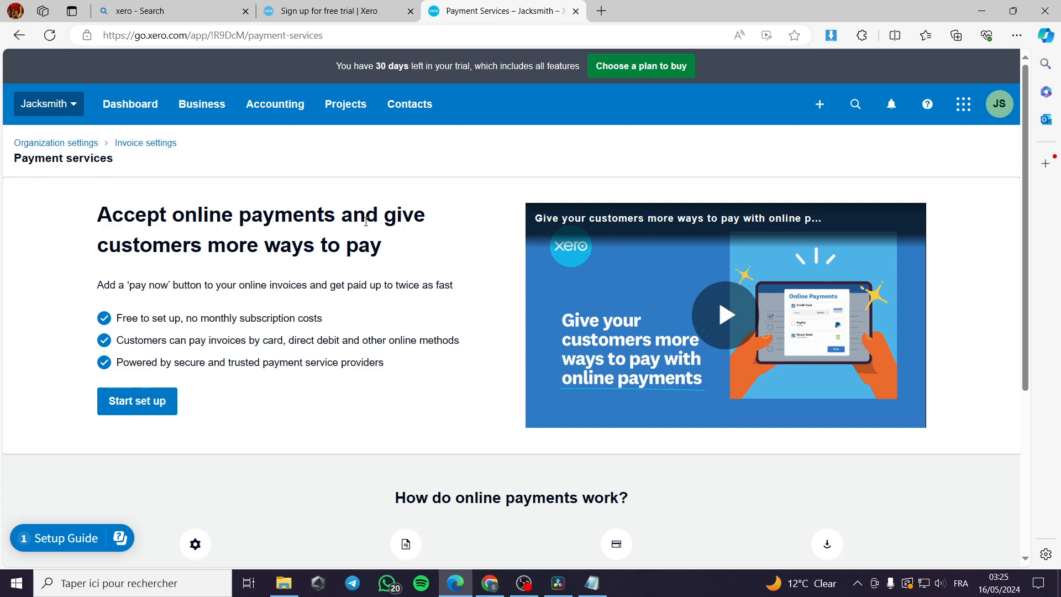
scroll(387, 276, down, 4)
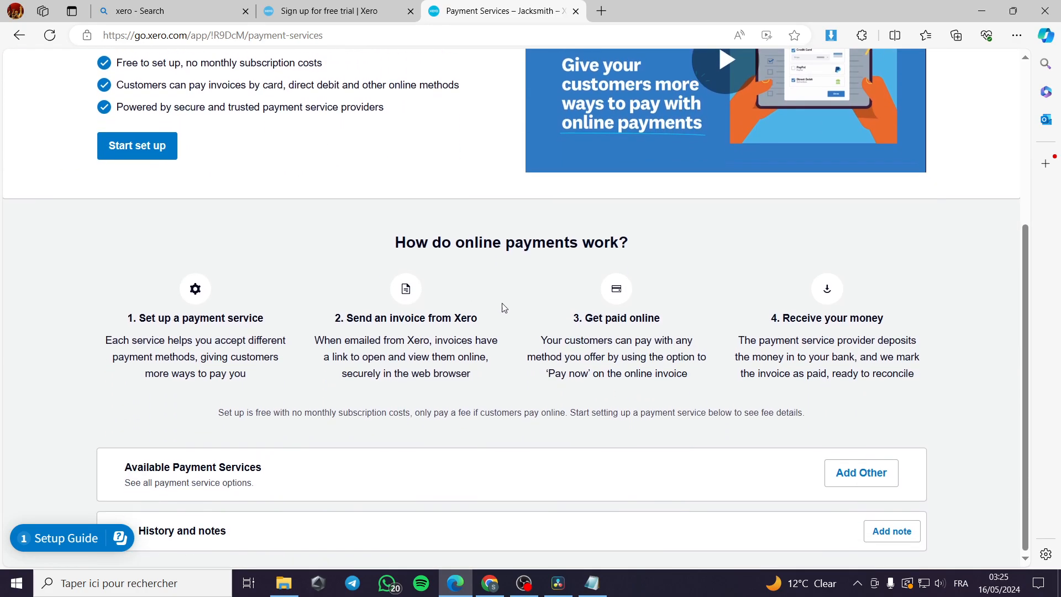
click(869, 481)
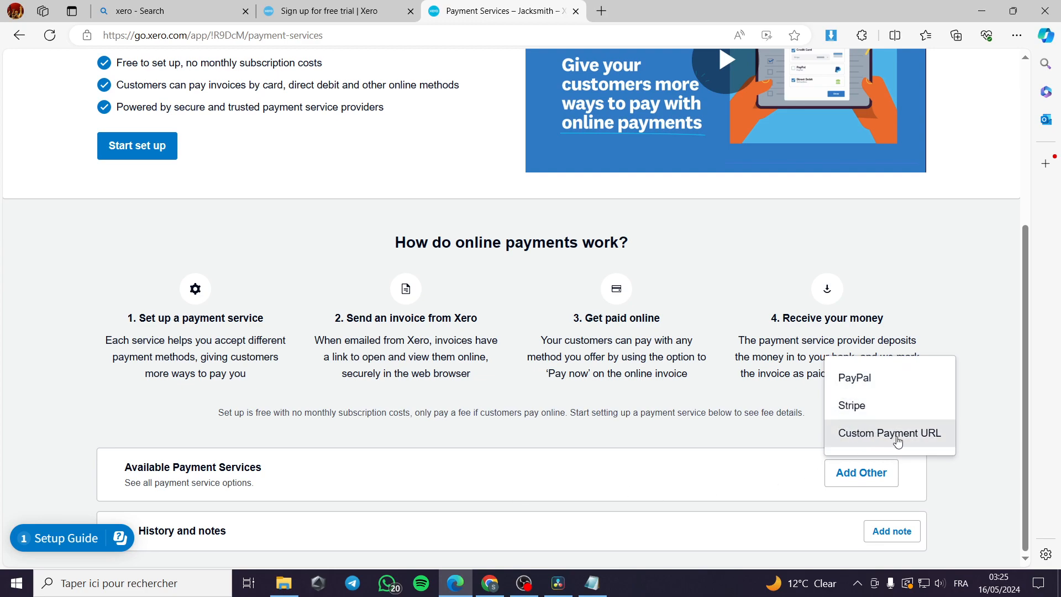
click(930, 385)
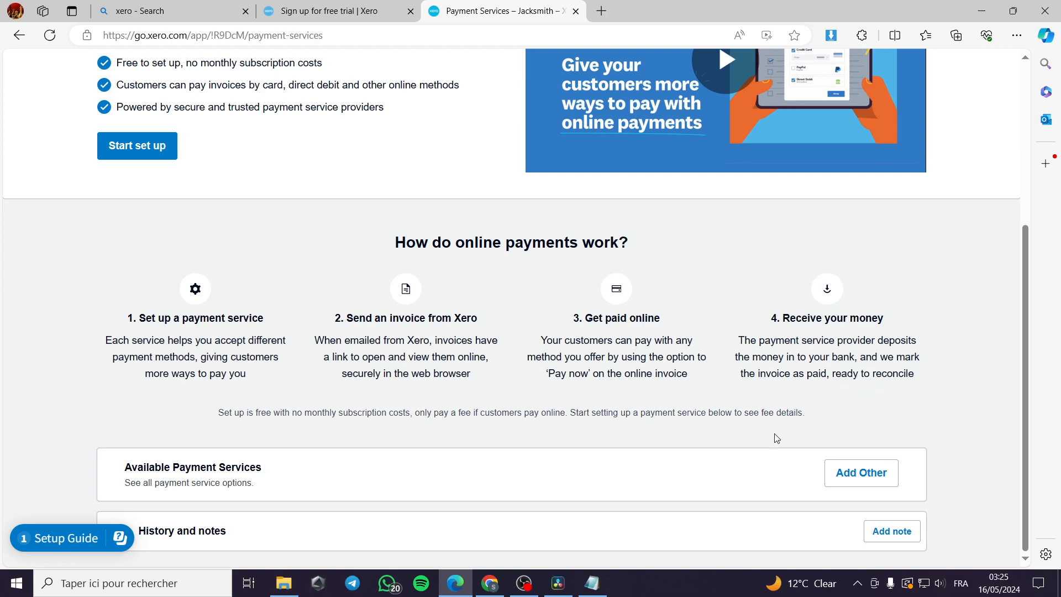
click(703, 148)
Step: Tick the American Express, Discover, Diners Club and JCB logos in Stripe setup, then leave without connecting
click(860, 471)
click(852, 405)
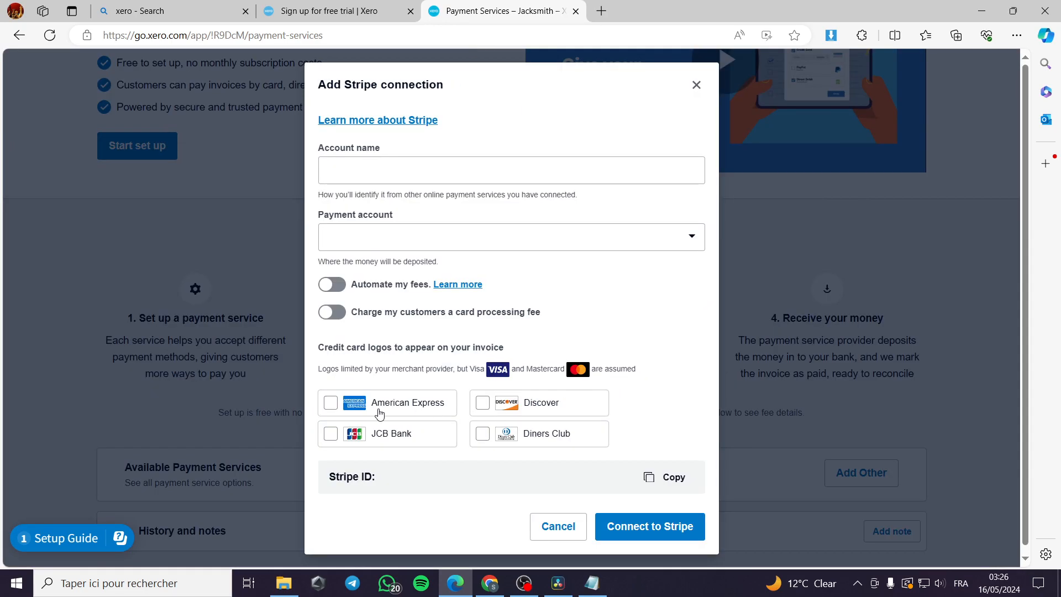
click(339, 405)
click(482, 403)
click(483, 434)
click(331, 435)
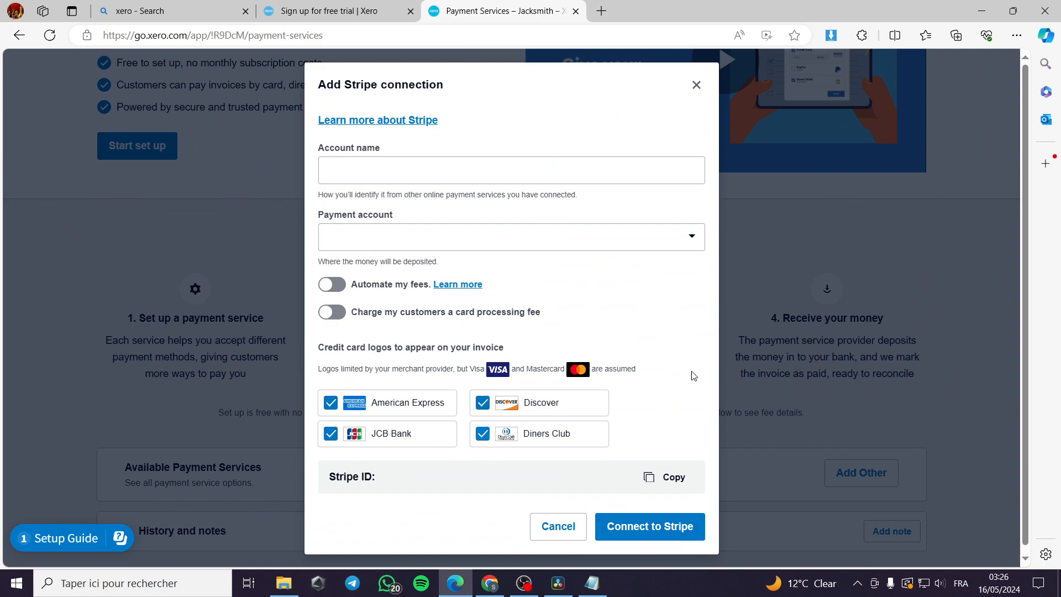
click(696, 84)
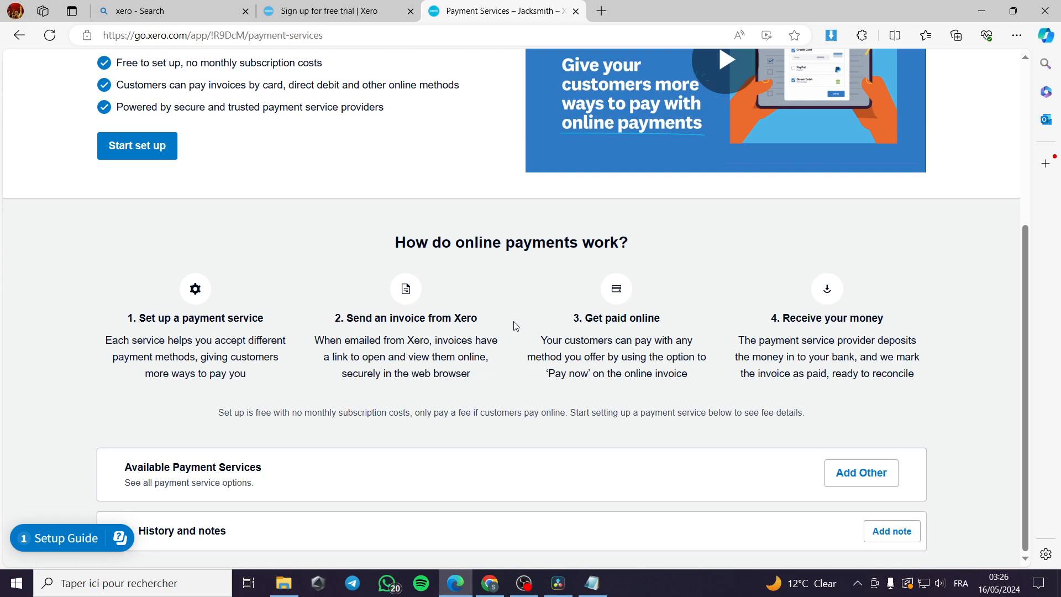
click(20, 35)
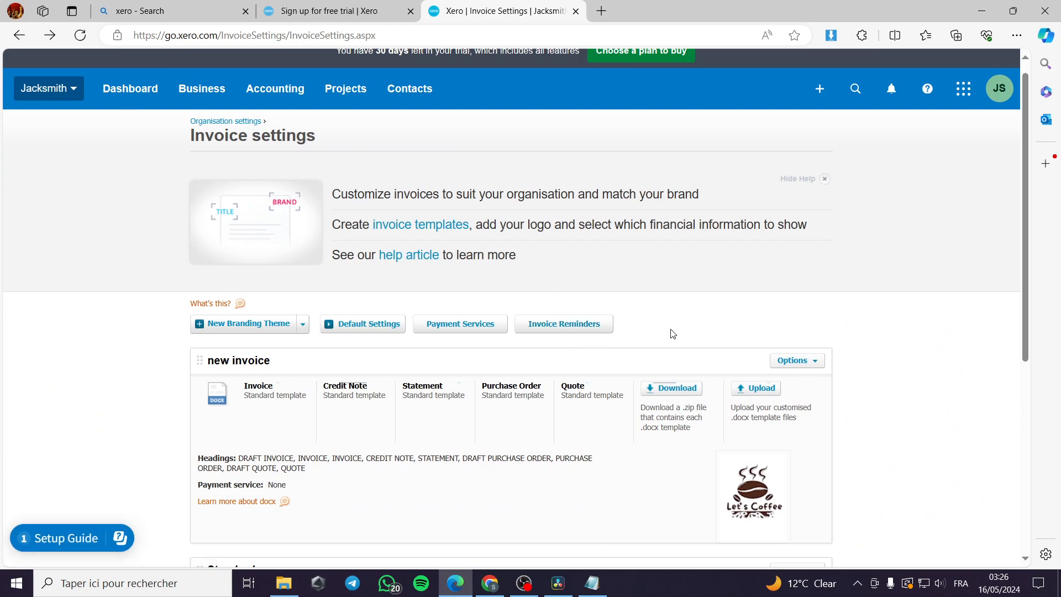
Step: Scroll through Invoice settings to review the 'new invoice' and Standard branding themes
scroll(616, 342, down, 6)
scroll(604, 374, up, 4)
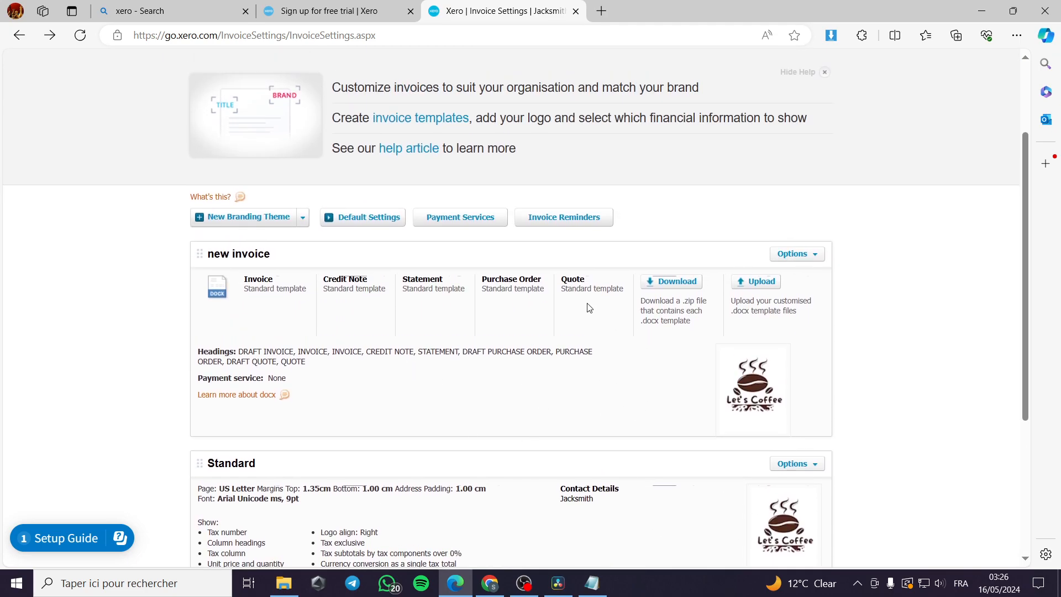
scroll(547, 386, down, 3)
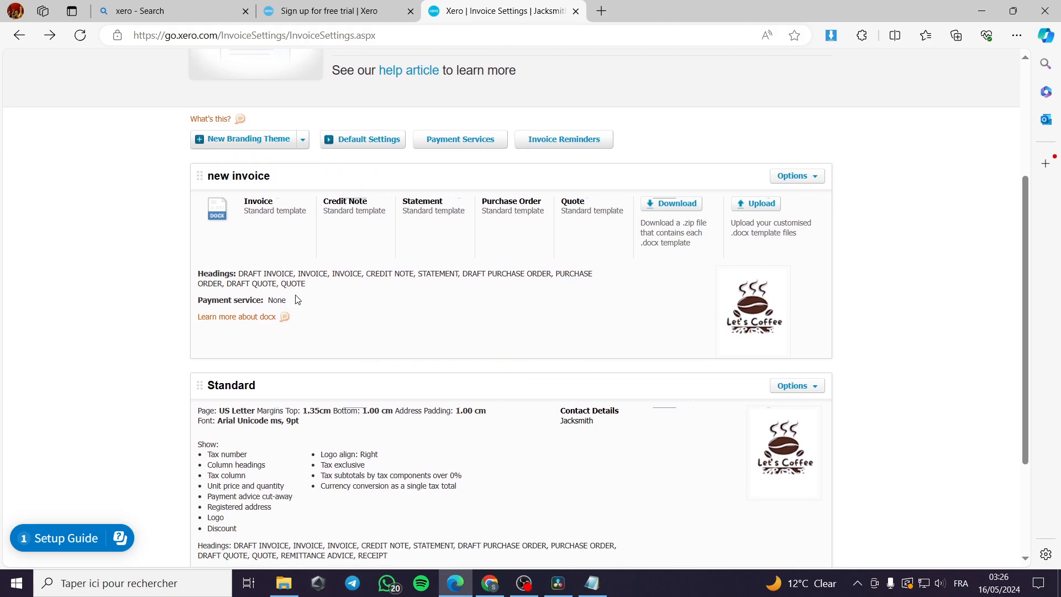
scroll(428, 226, up, 5)
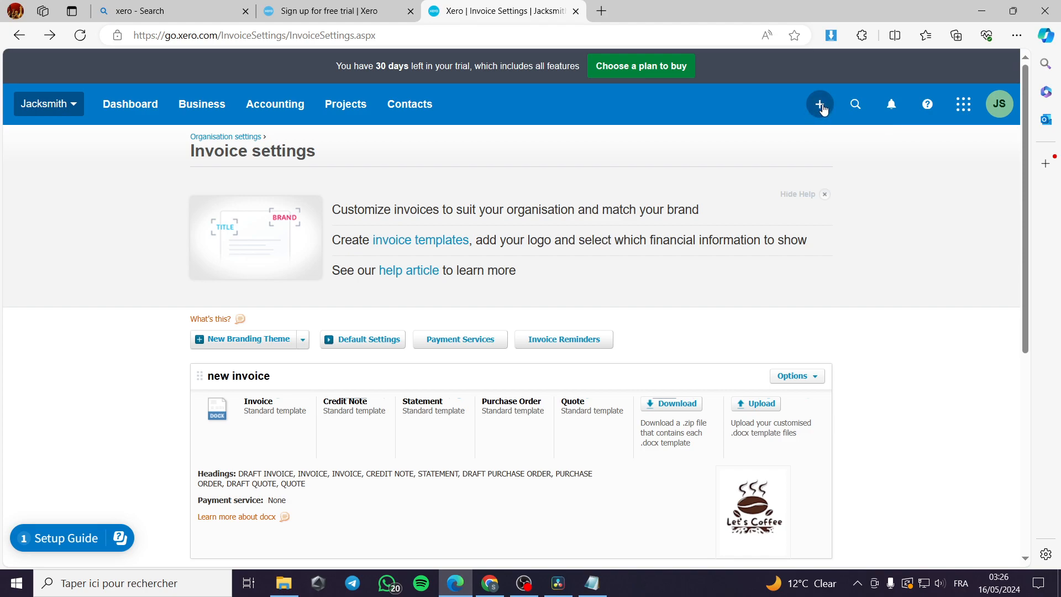
Step: Start a new invoice from the create menu
click(819, 109)
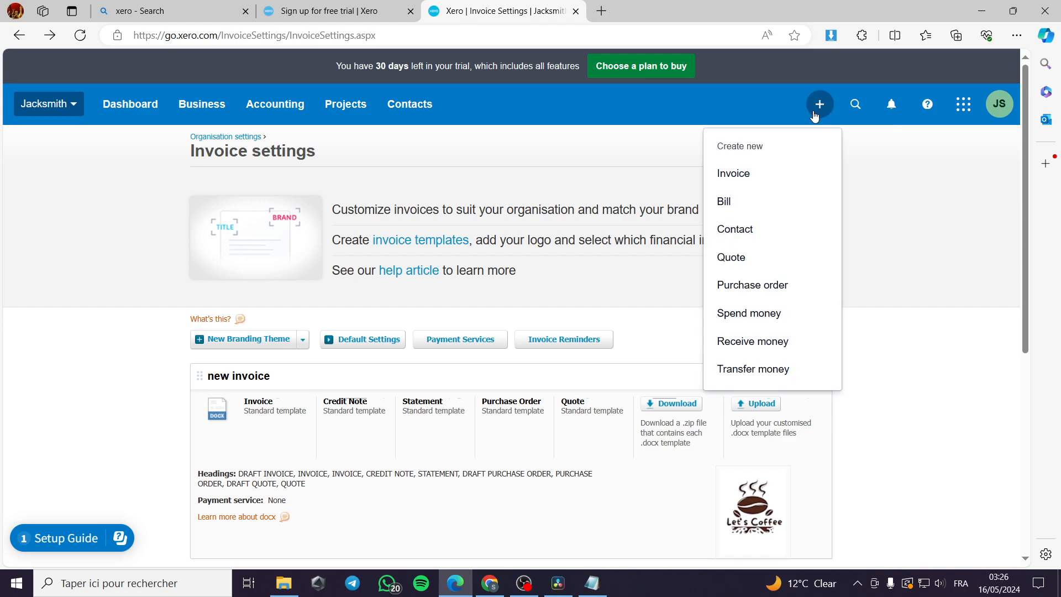
click(739, 177)
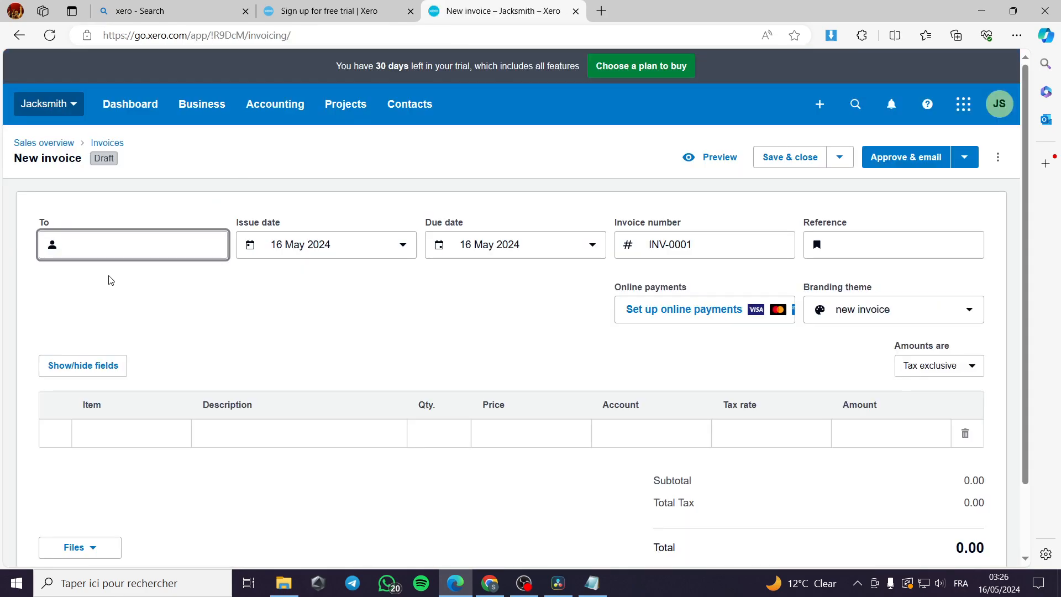
scroll(182, 345, down, 2)
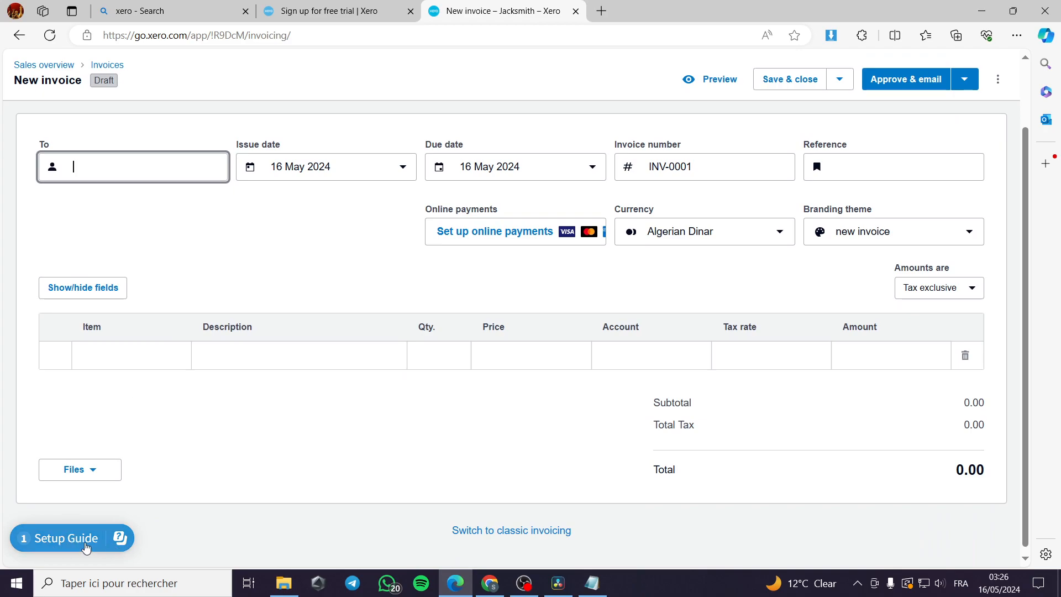
scroll(735, 457, up, 2)
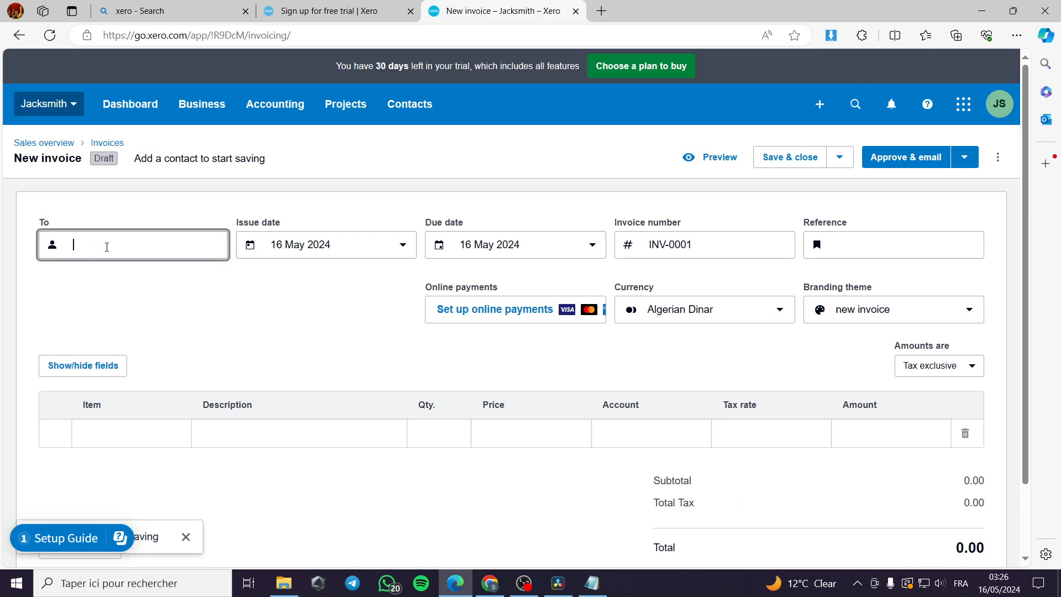
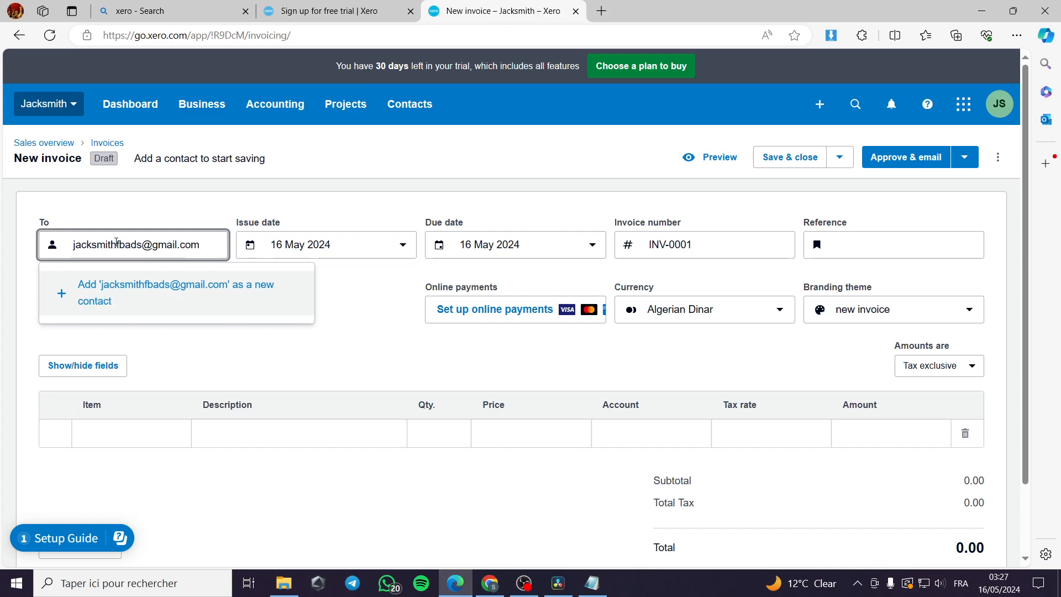
Step: Enter the customer's e-mail address in the To field, retyping it after a typo
click(209, 367)
click(135, 249)
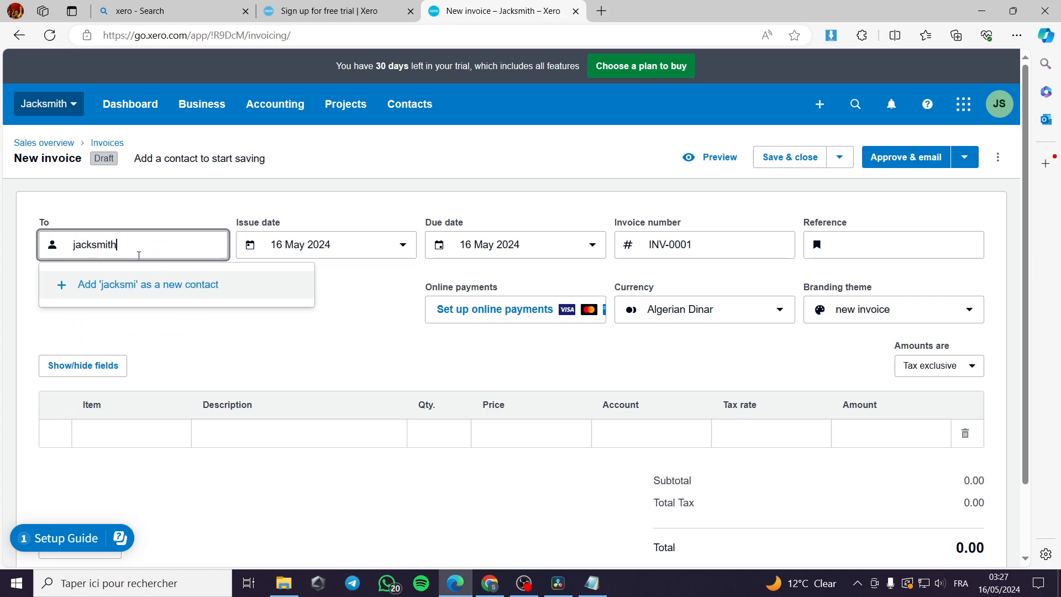
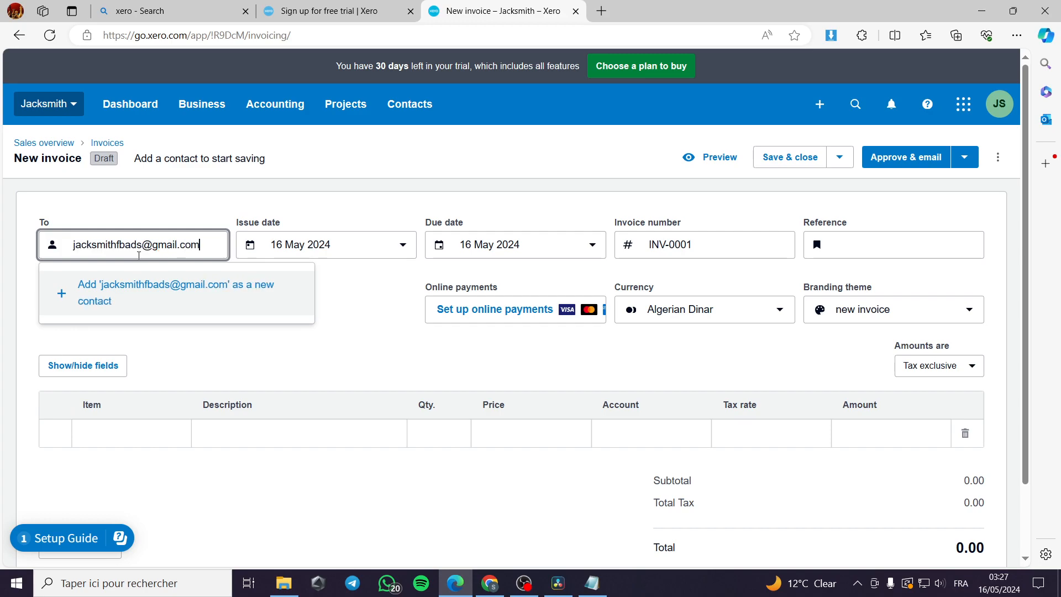
Step: Add the address as a new contact with its e-mail, trim the domain from the name, and save
click(168, 314)
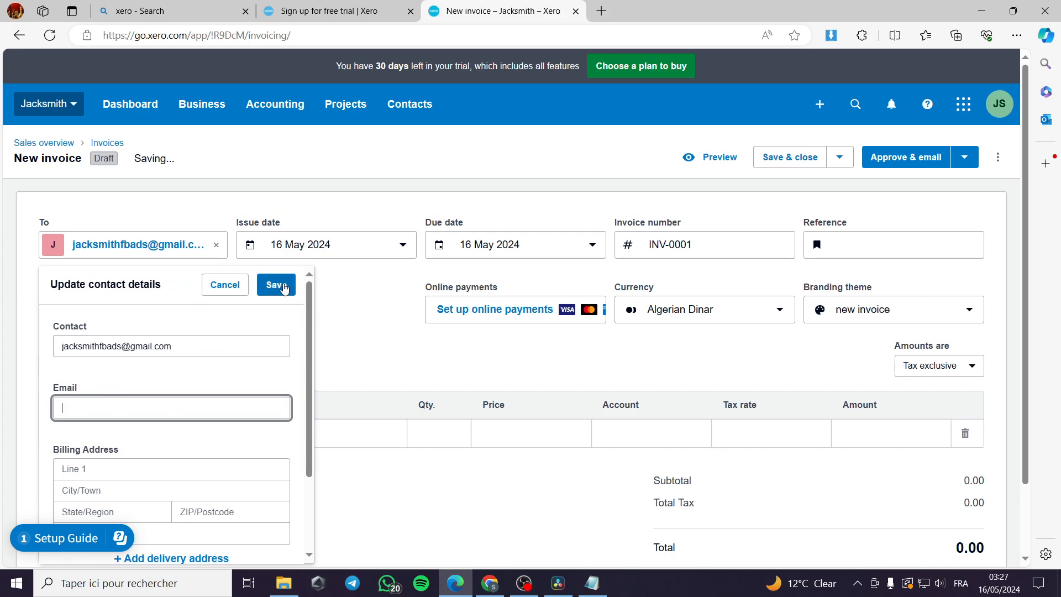
drag(195, 350, 32, 349)
key(ctrl+c)
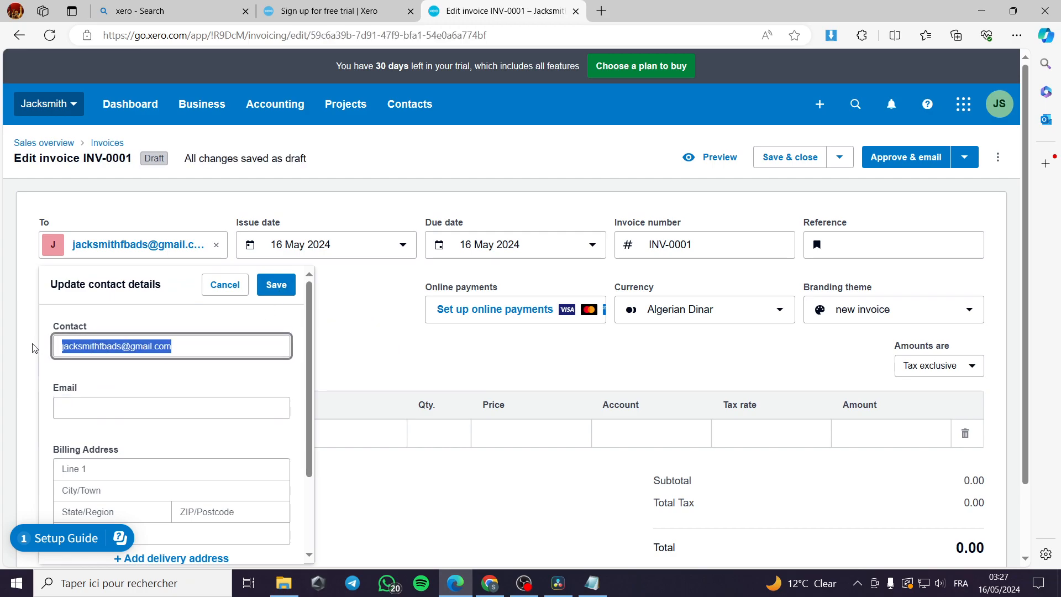
click(103, 407)
key(ctrl+v)
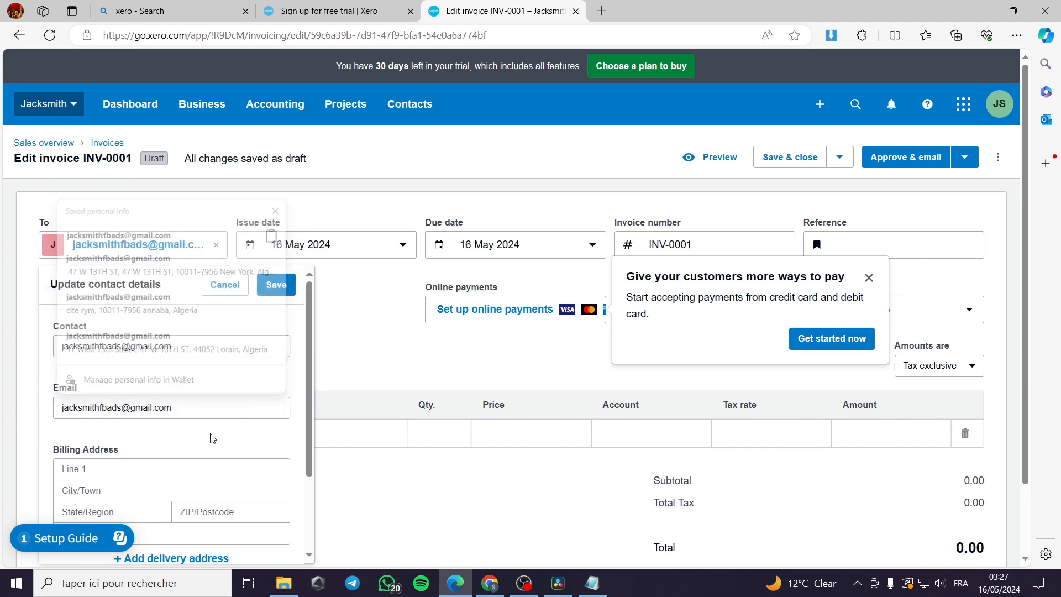
drag(172, 347, 111, 350)
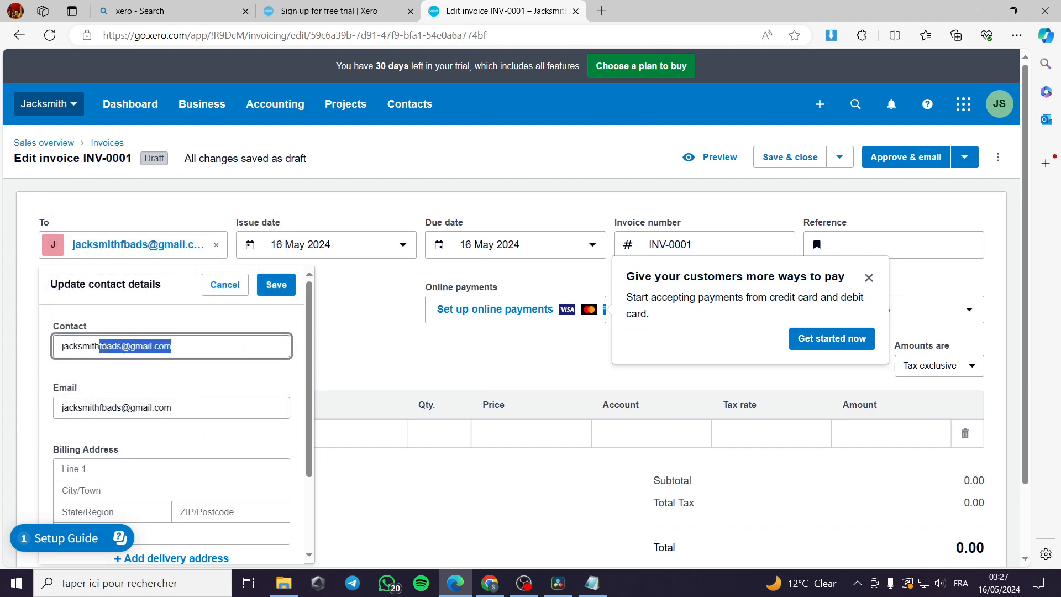
key(BackSpace)
click(276, 285)
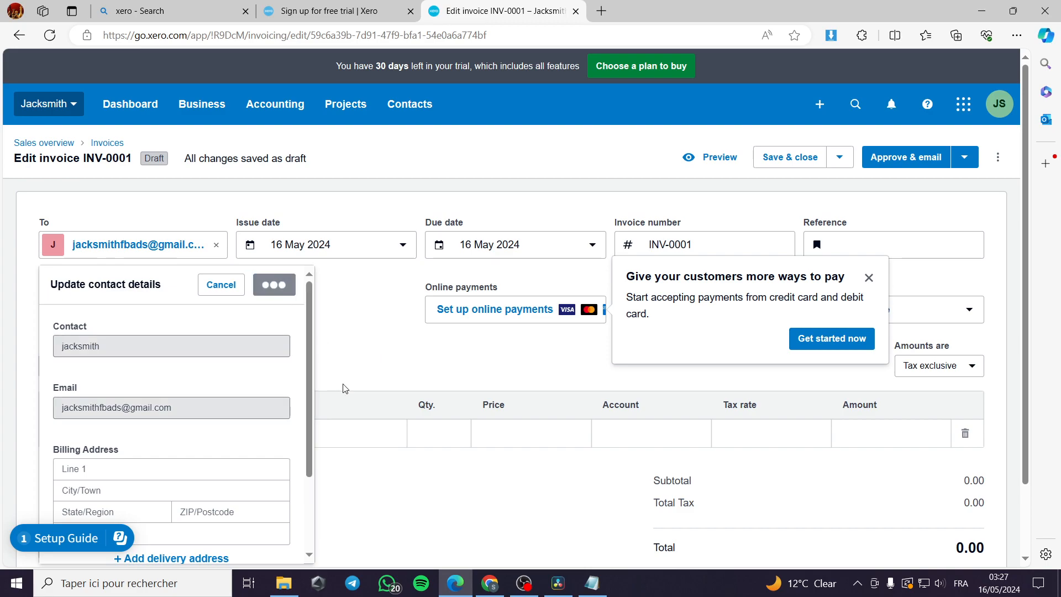
scroll(248, 404, down, 2)
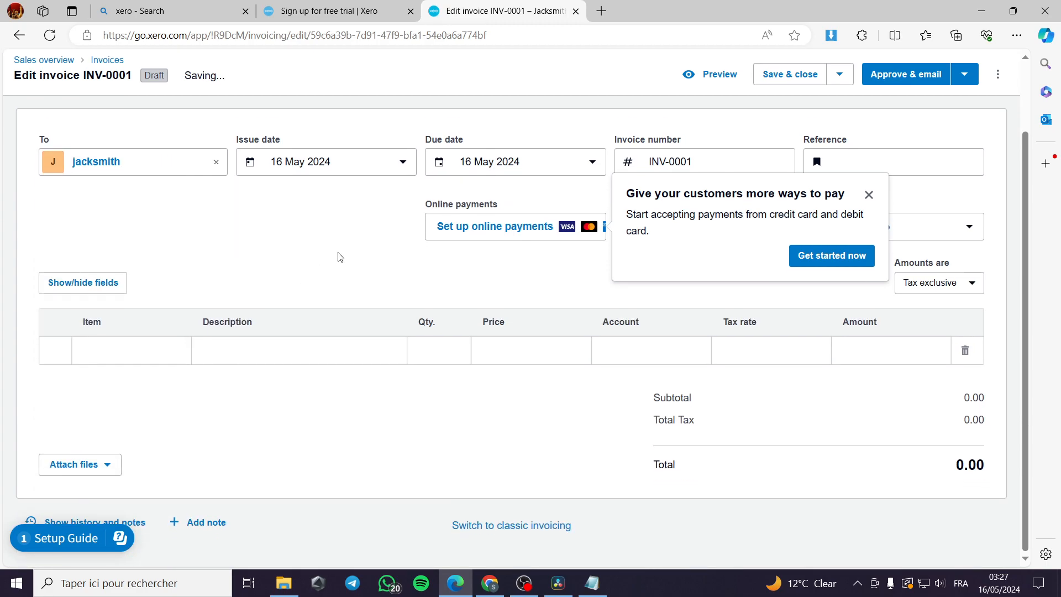
Step: Set the invoice due date to 23 May 2024 and the currency to Euro
scroll(525, 232, up, 2)
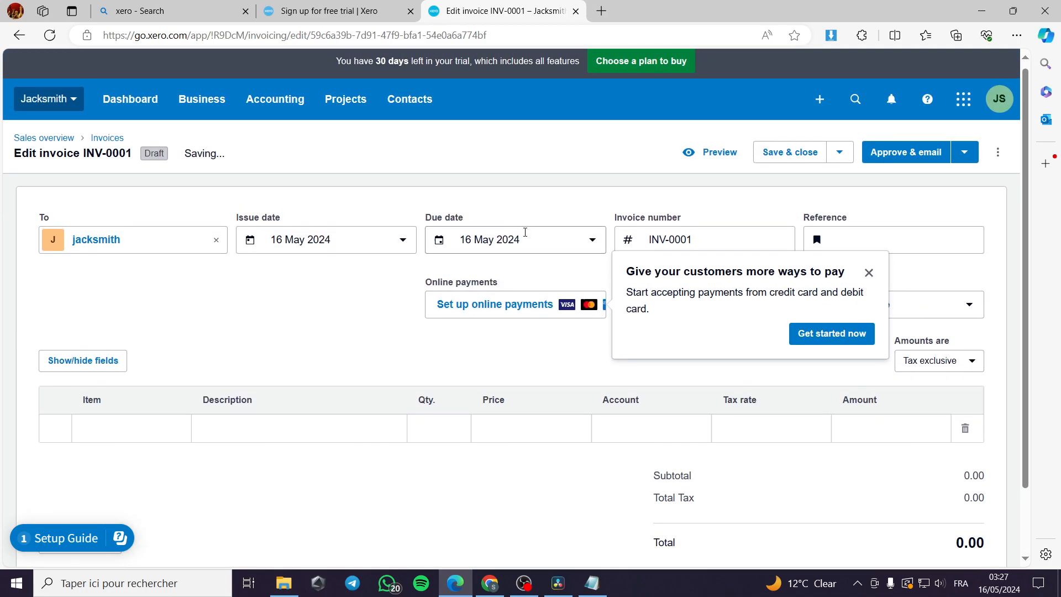
click(590, 242)
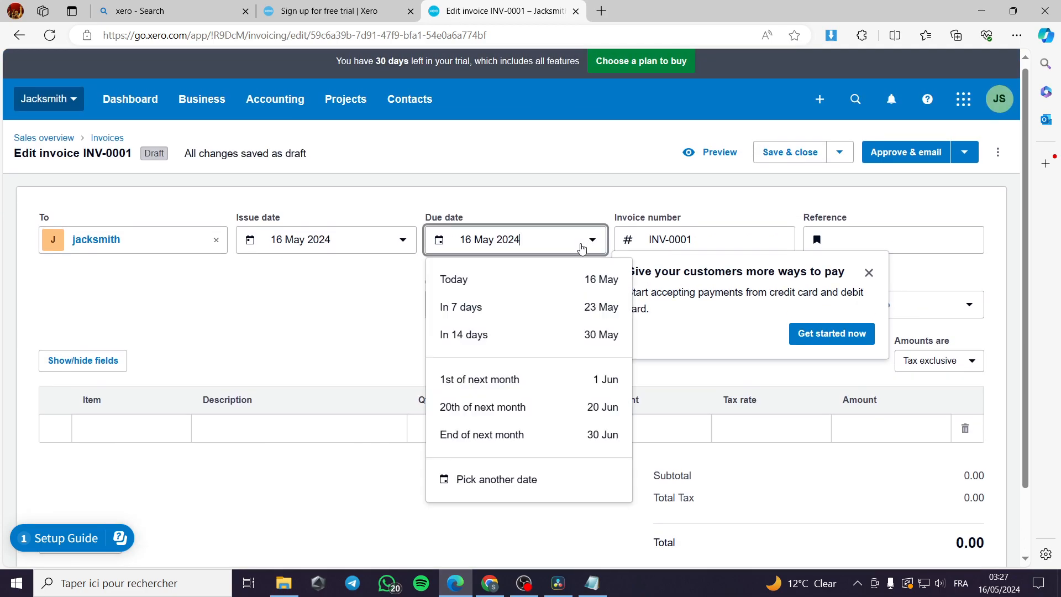
click(524, 308)
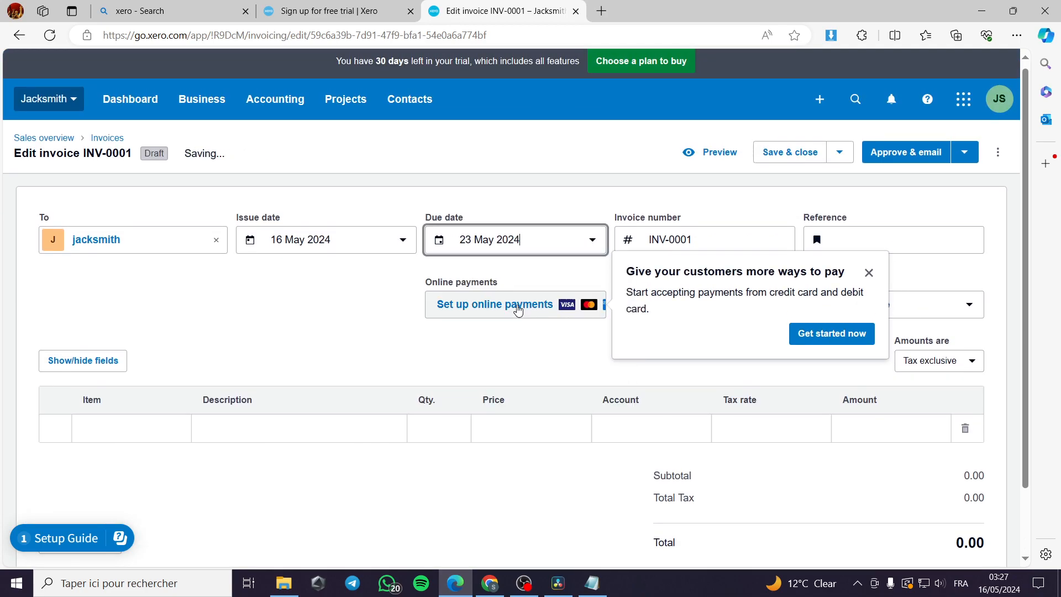
click(868, 273)
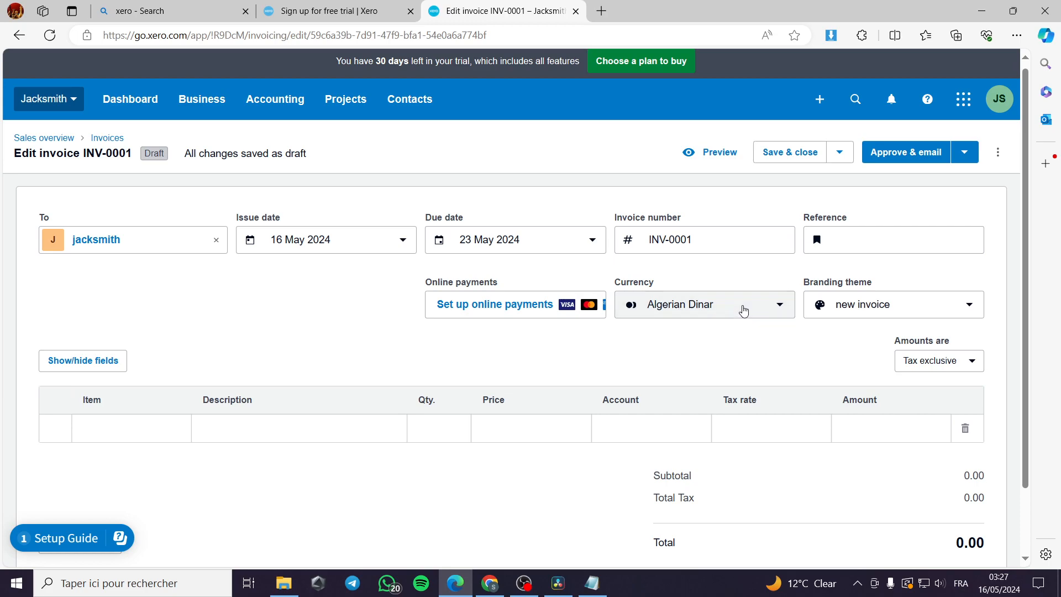
click(740, 308)
click(686, 415)
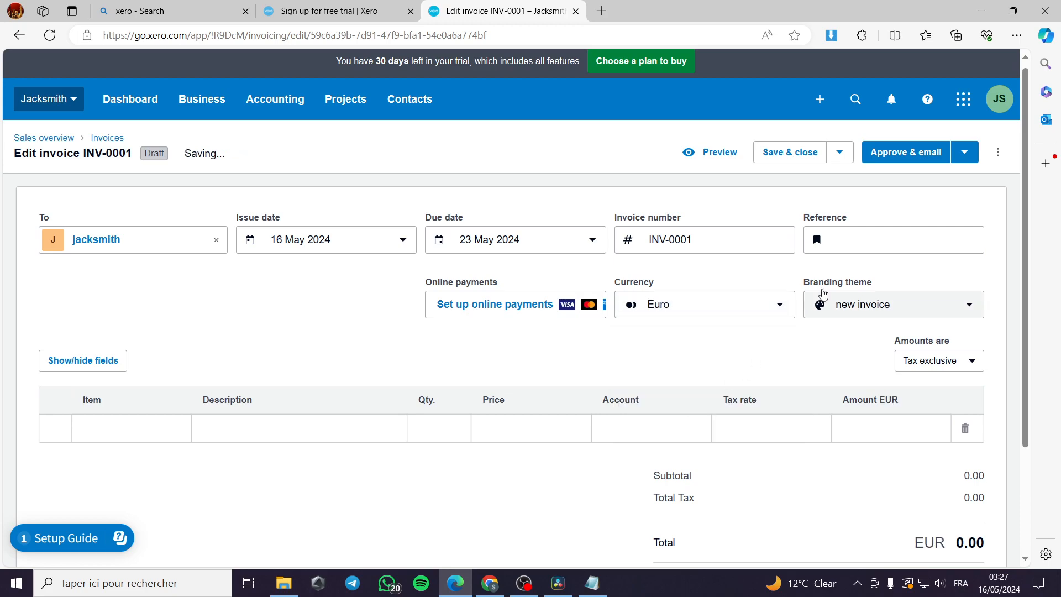
Step: Dismiss the online payments offer and choose the Standard branding theme
click(898, 311)
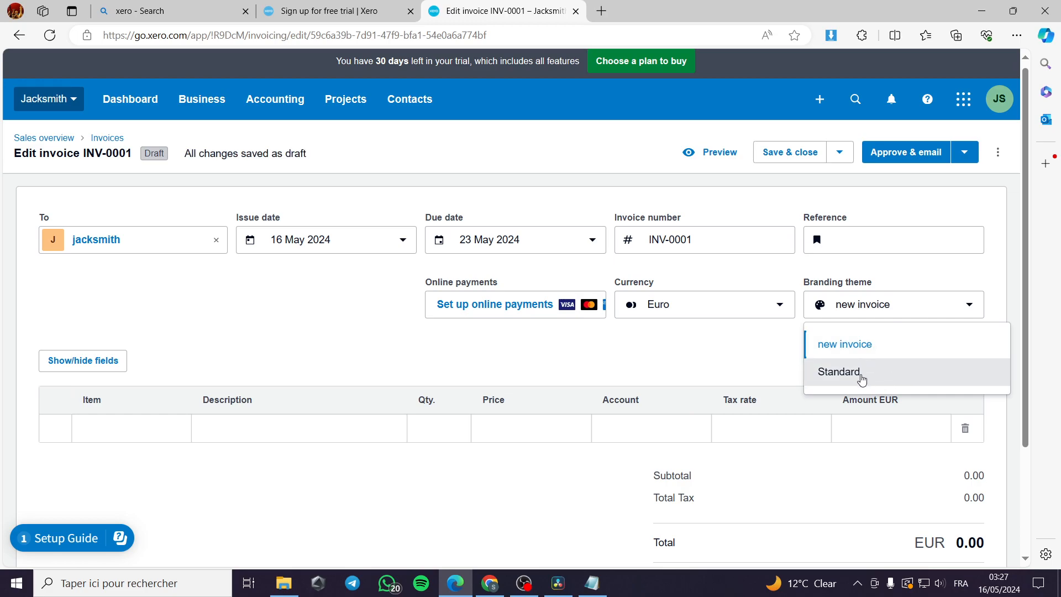
click(694, 357)
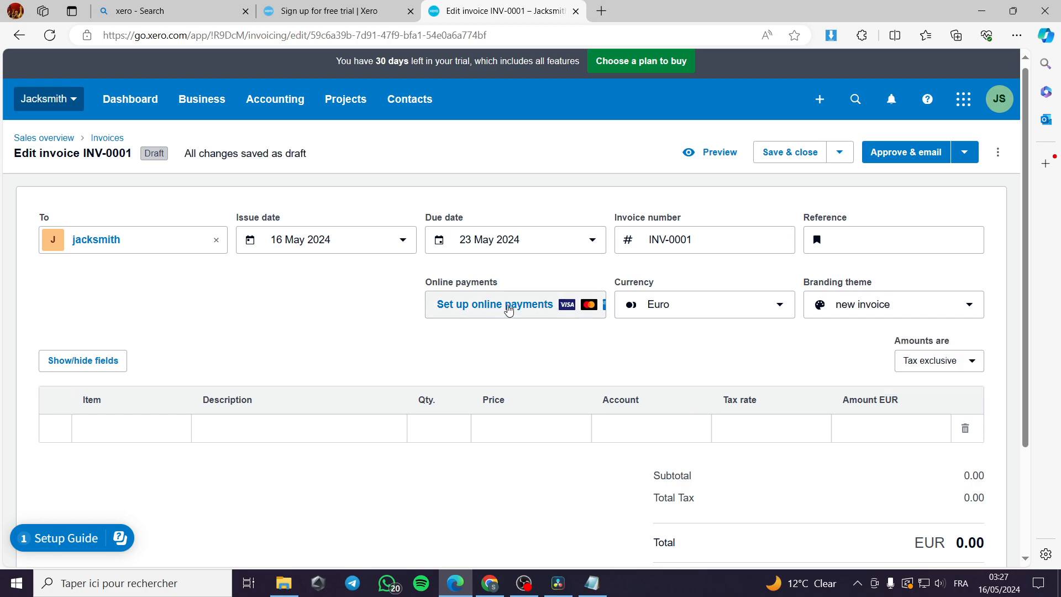
click(508, 308)
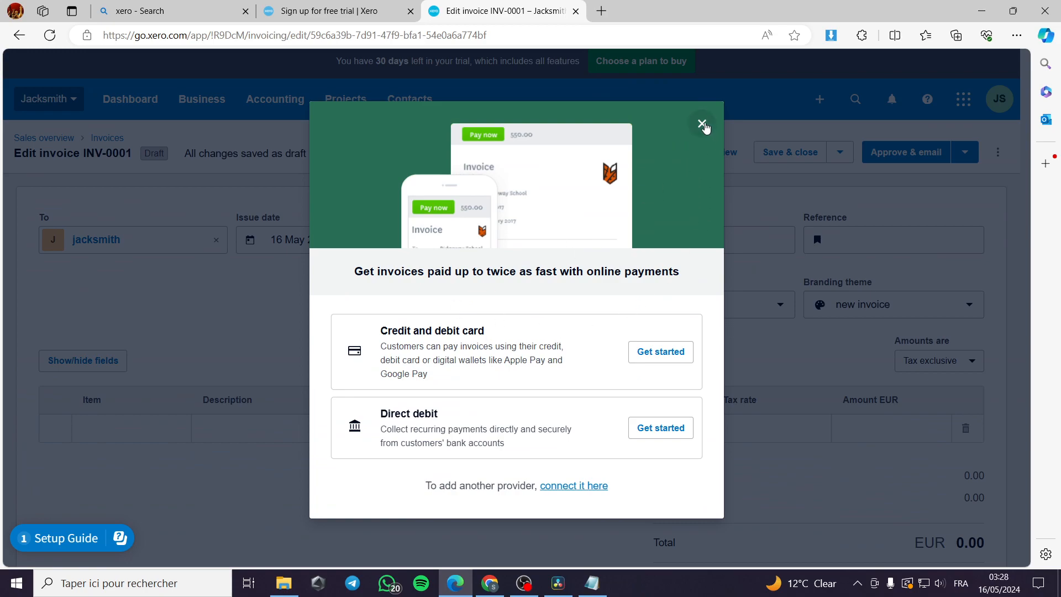
click(702, 125)
scroll(135, 444, down, 1)
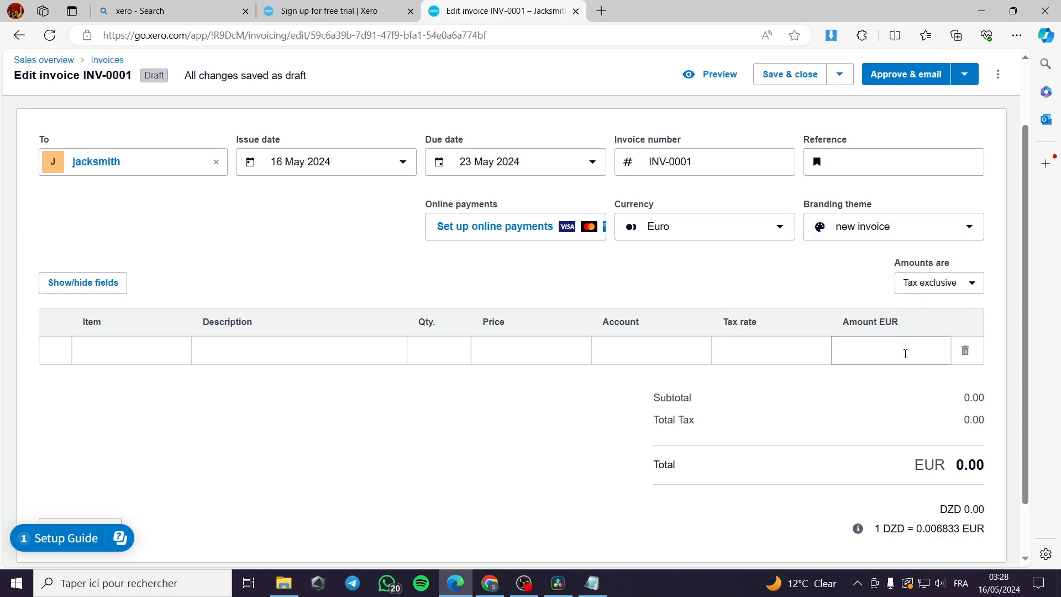
scroll(902, 338, down, 1)
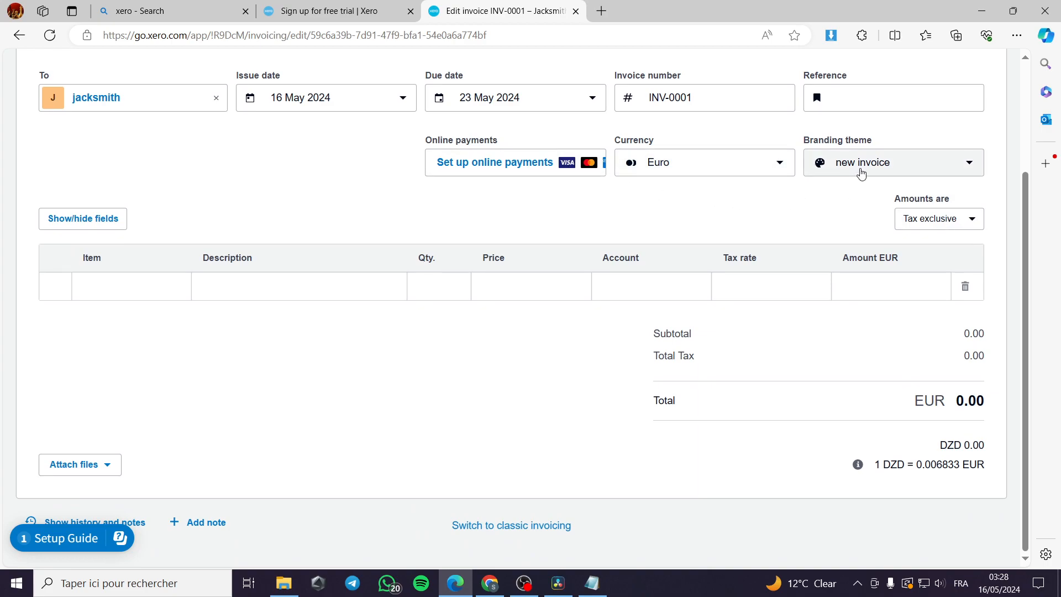
click(860, 171)
click(865, 231)
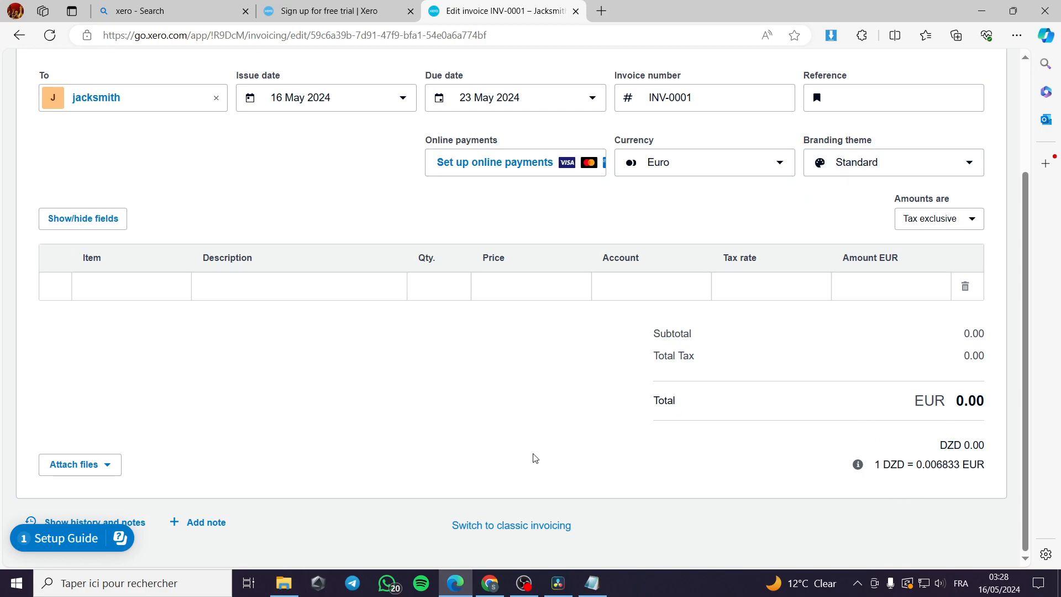
Step: Open and close the invoice's file attachment options without attaching anything
click(108, 469)
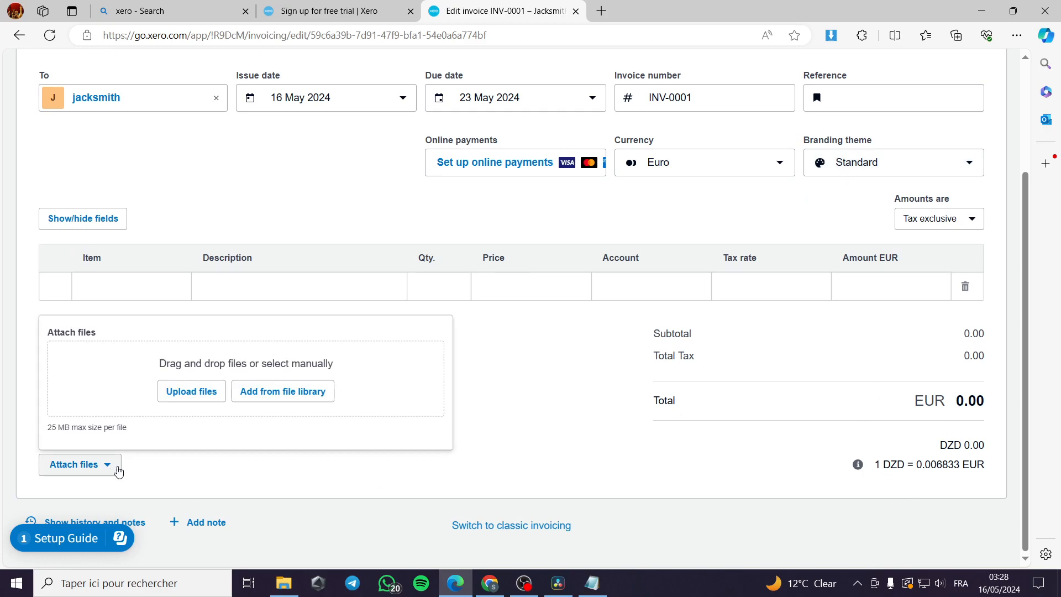
click(108, 467)
click(110, 471)
click(113, 473)
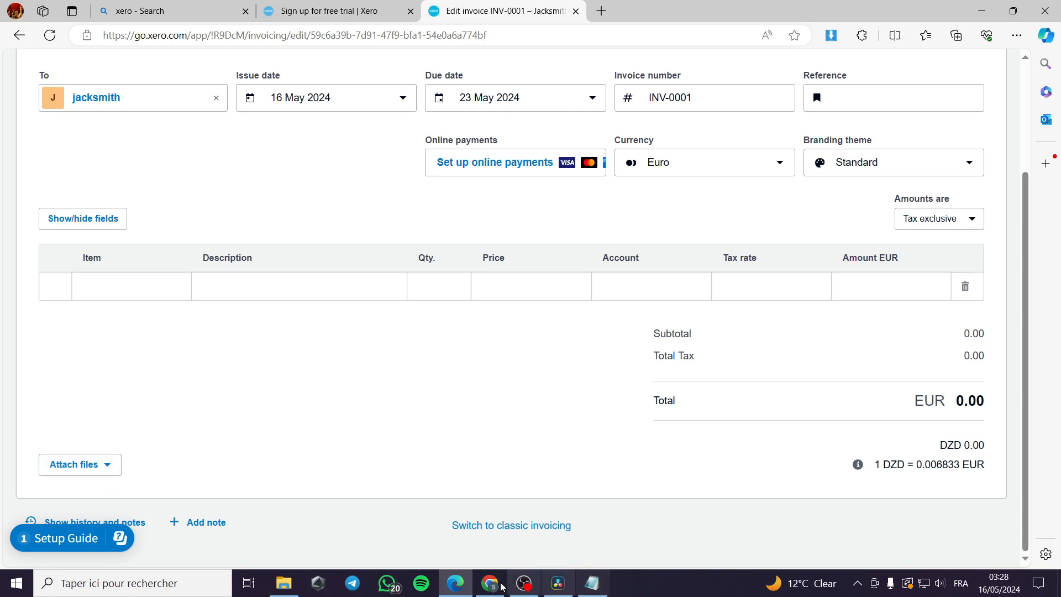
Step: Open the Invoice document from the Téléchargements folder in File Explorer
click(296, 585)
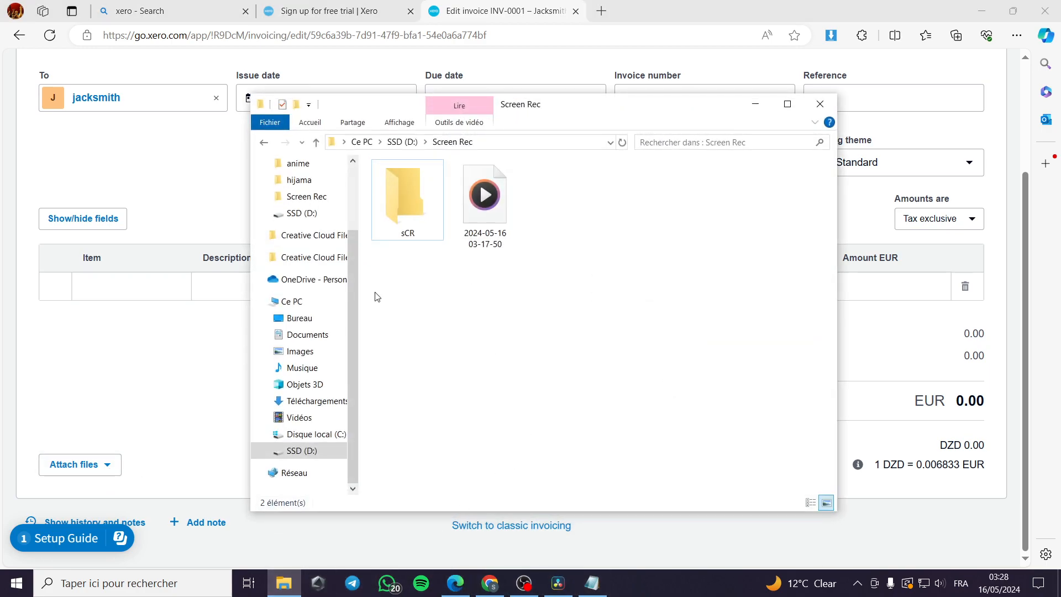
click(317, 401)
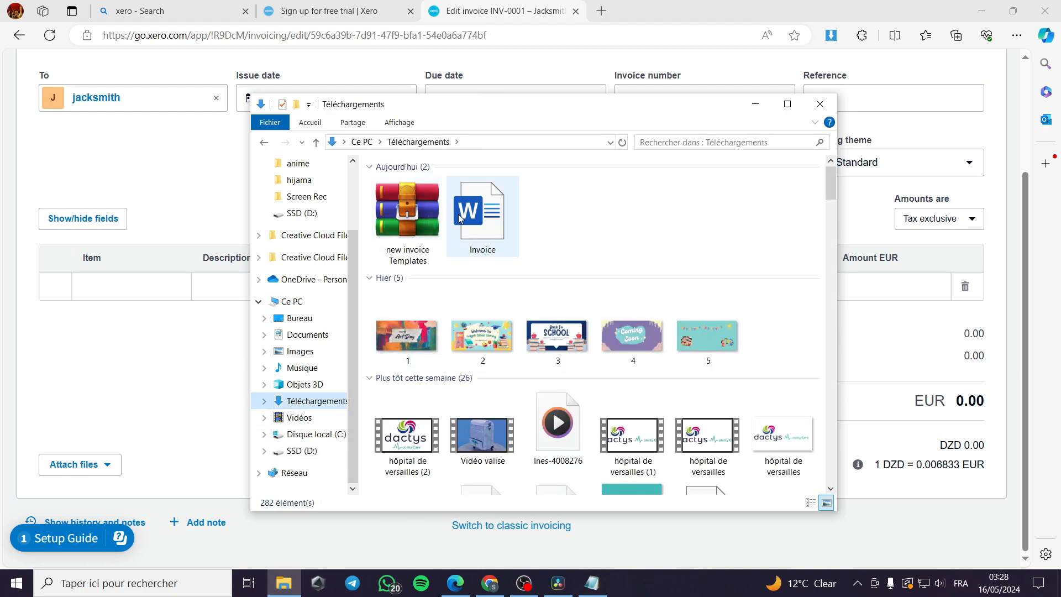
double_click(483, 263)
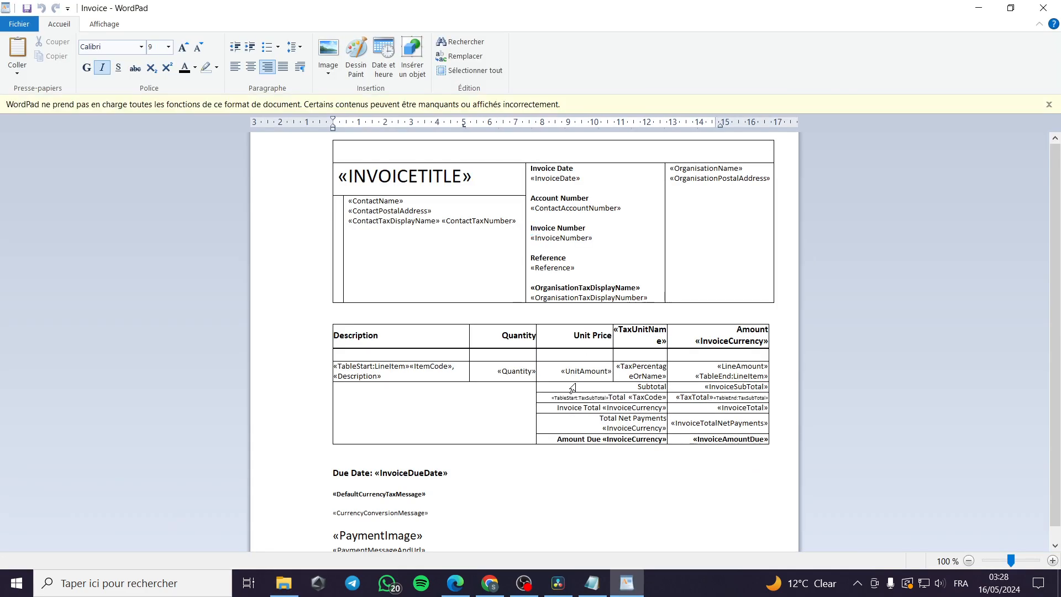
Step: Replace the UnitAmount and Amount placeholders with 500 and save despite the content-loss warning
scroll(478, 415, down, 1)
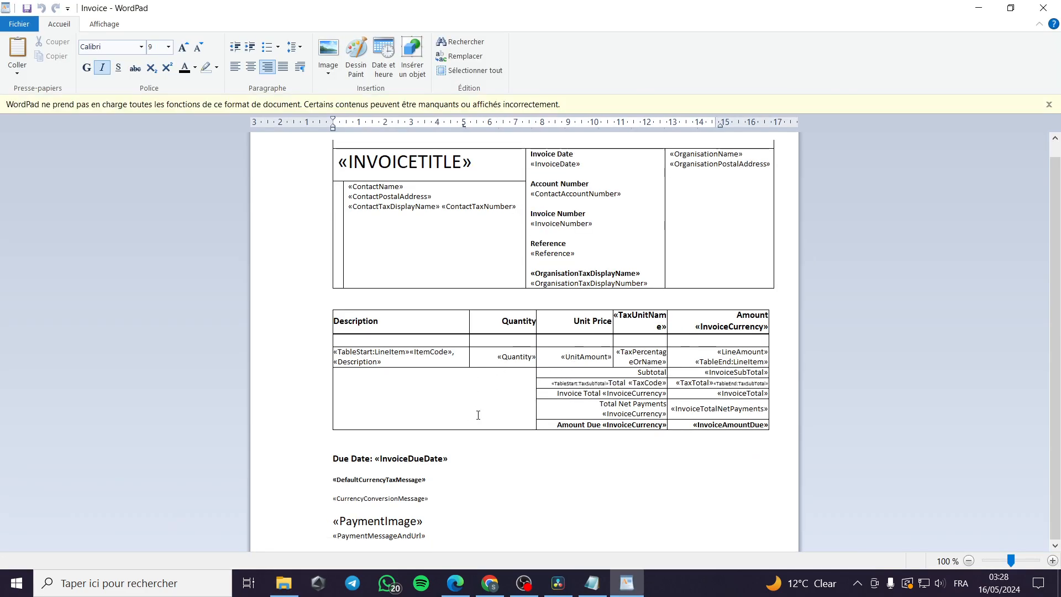
double_click(574, 360)
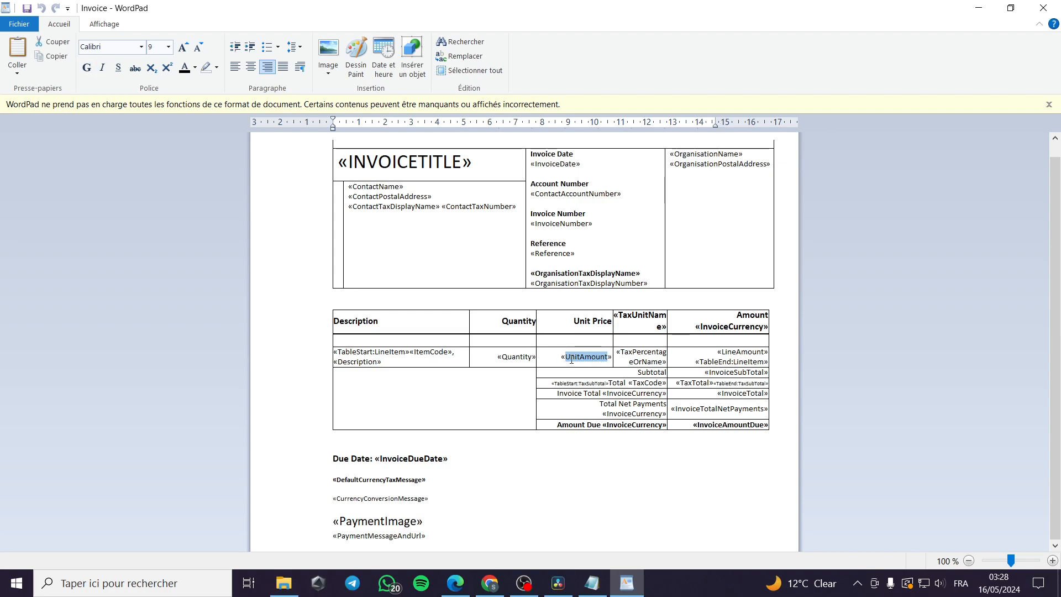
text(500»)
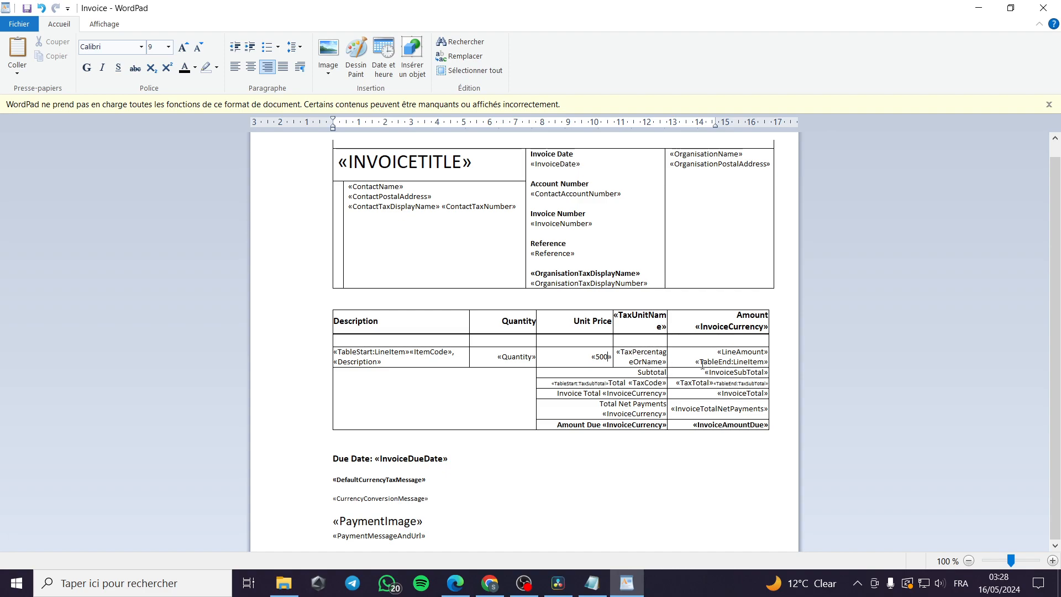
drag(726, 353, 735, 362)
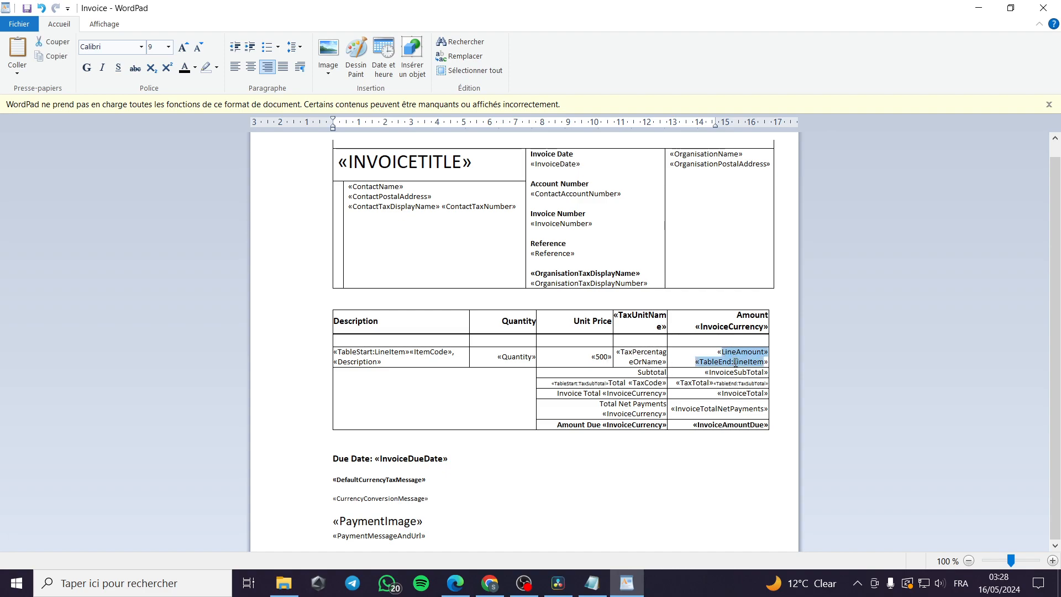
text(500»)
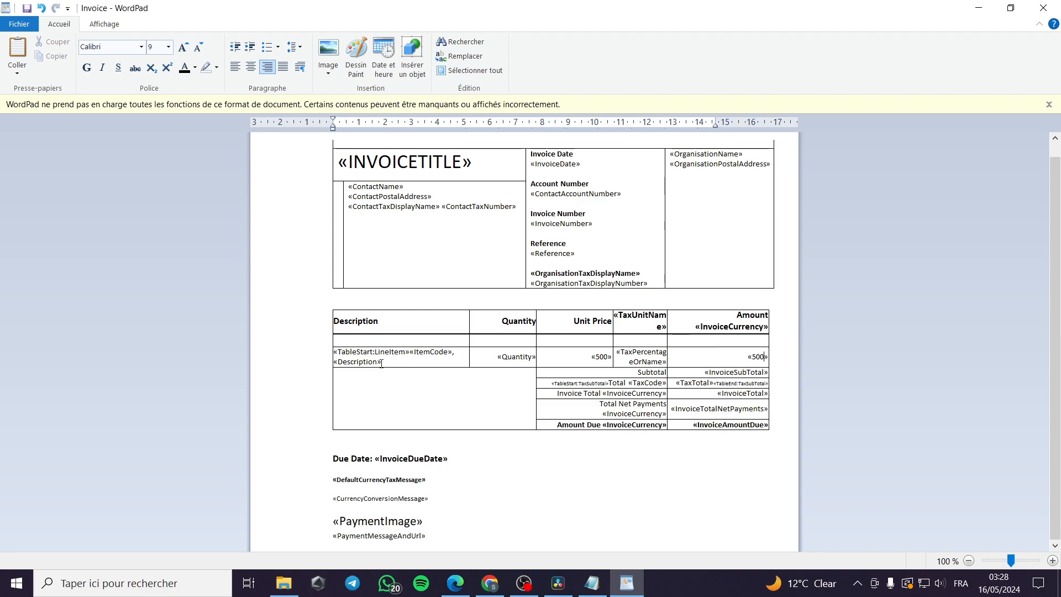
click(27, 8)
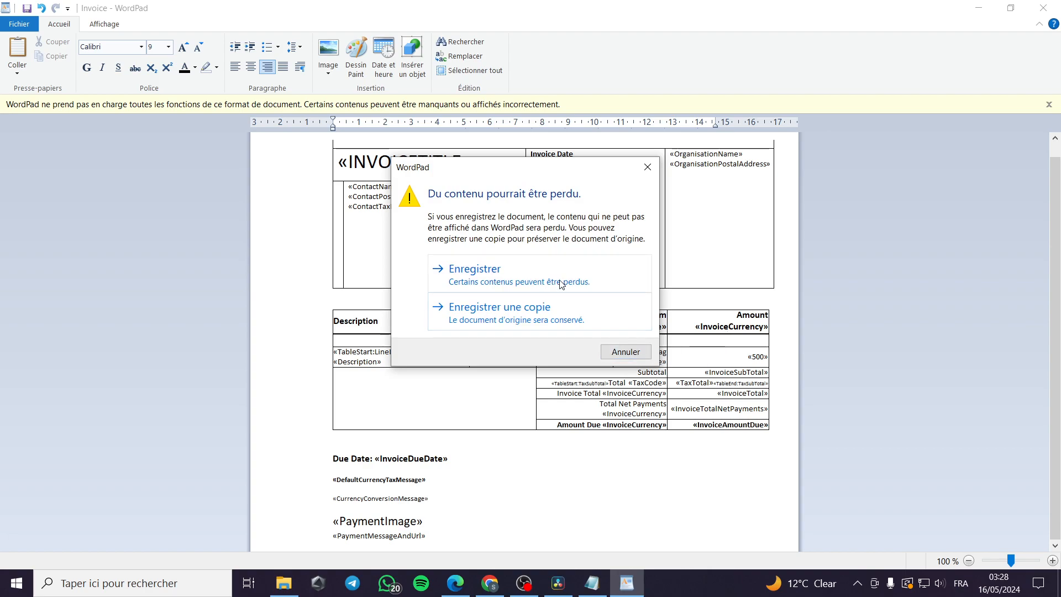
click(562, 284)
Step: Close WordPad, upload Invoice.docx to the invoice and open its preview
click(1043, 8)
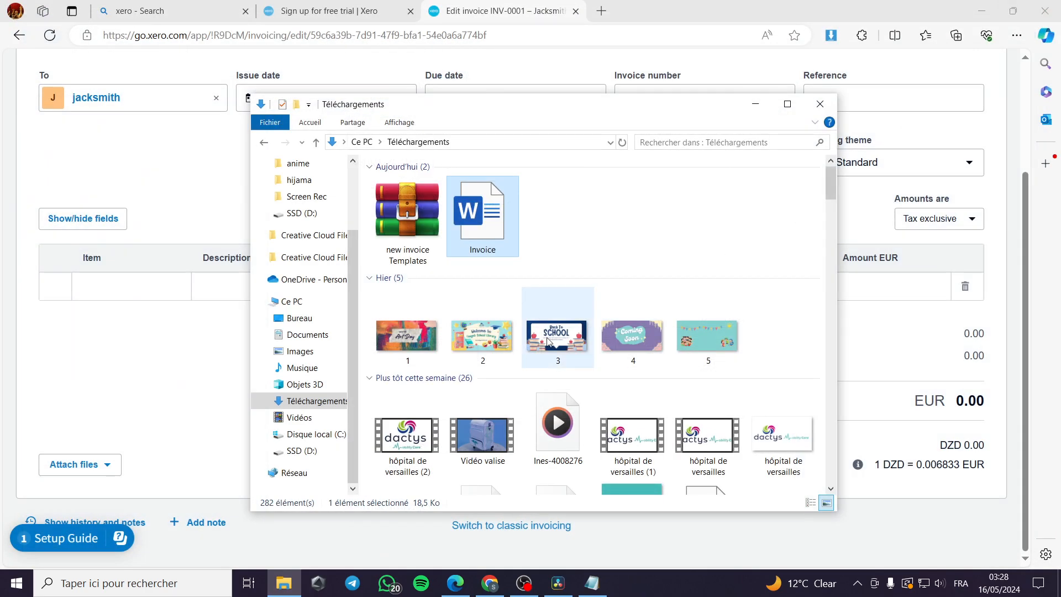
click(94, 466)
click(209, 391)
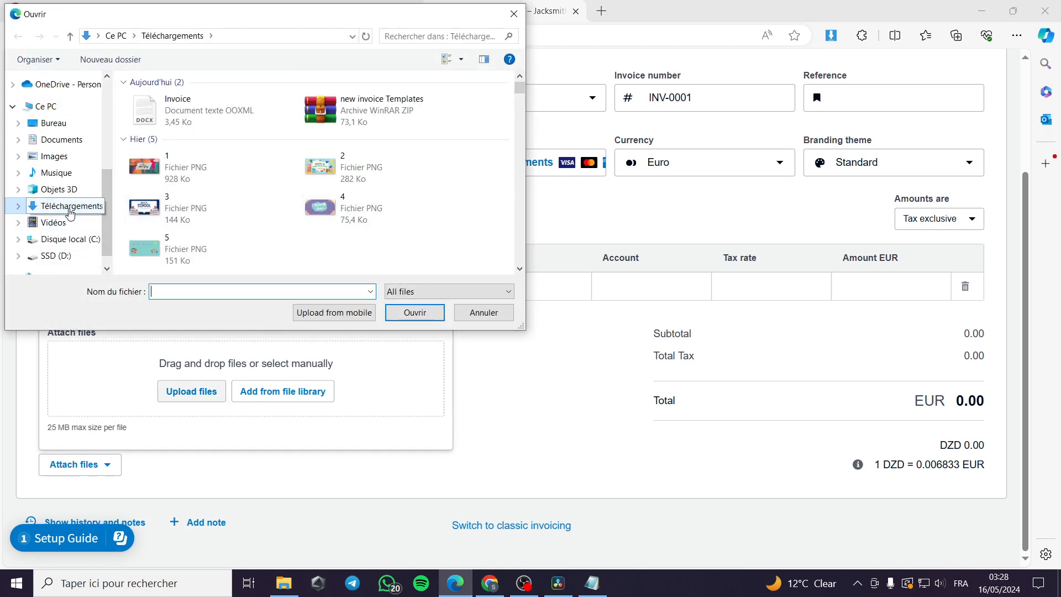
double_click(166, 108)
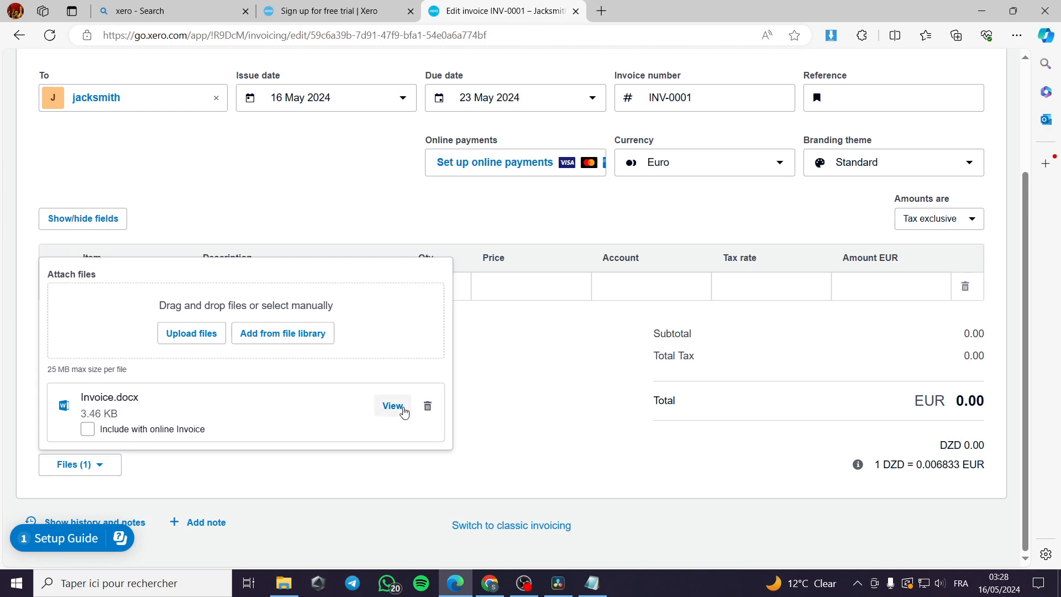
click(392, 406)
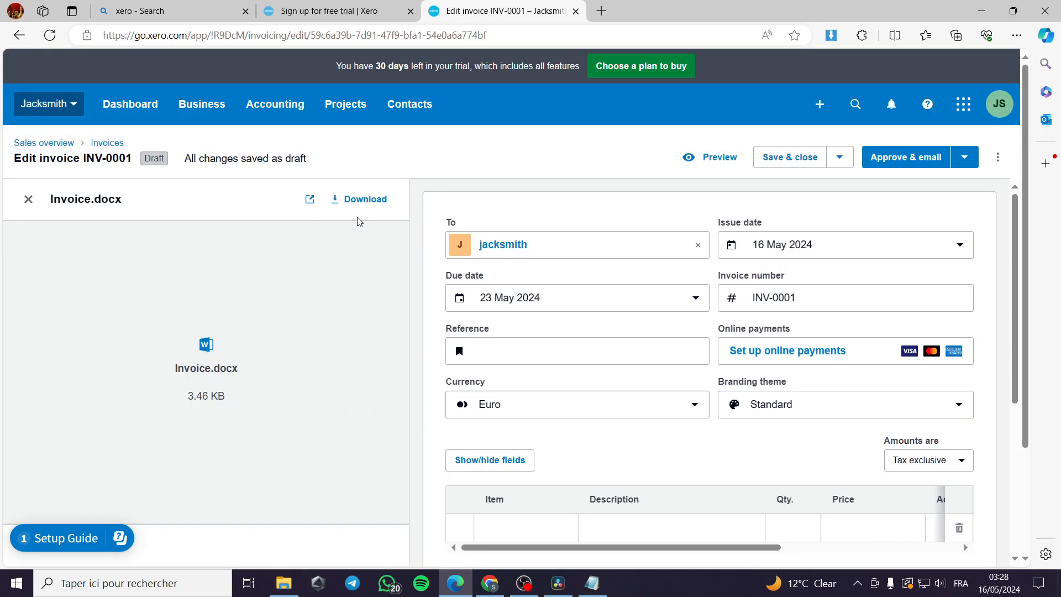
Step: Review the invoice form and the list of attached files beside the preview
scroll(711, 351, down, 5)
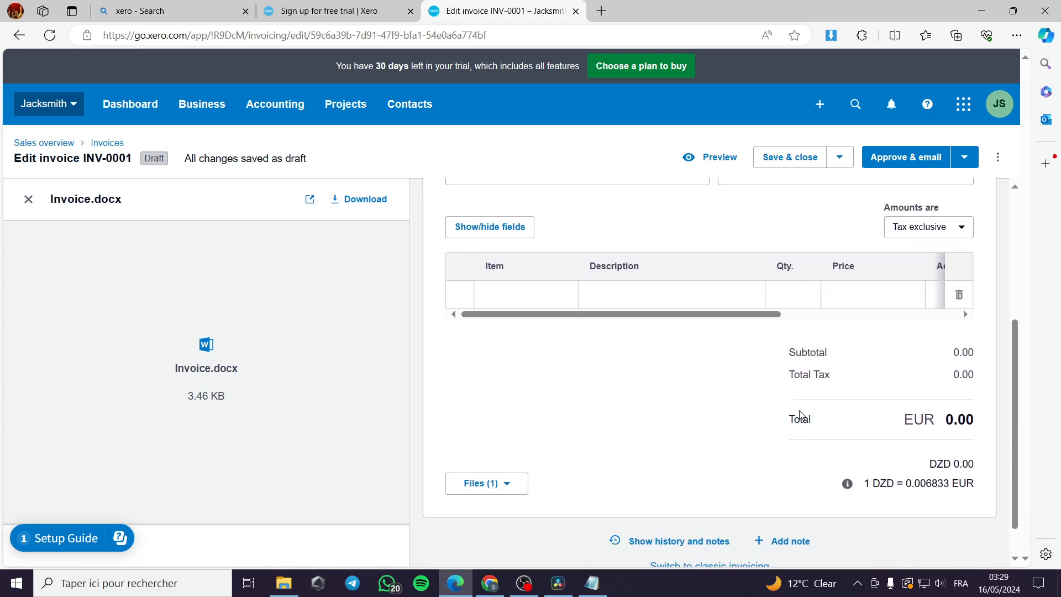
scroll(930, 451, up, 3)
scroll(745, 430, up, 1)
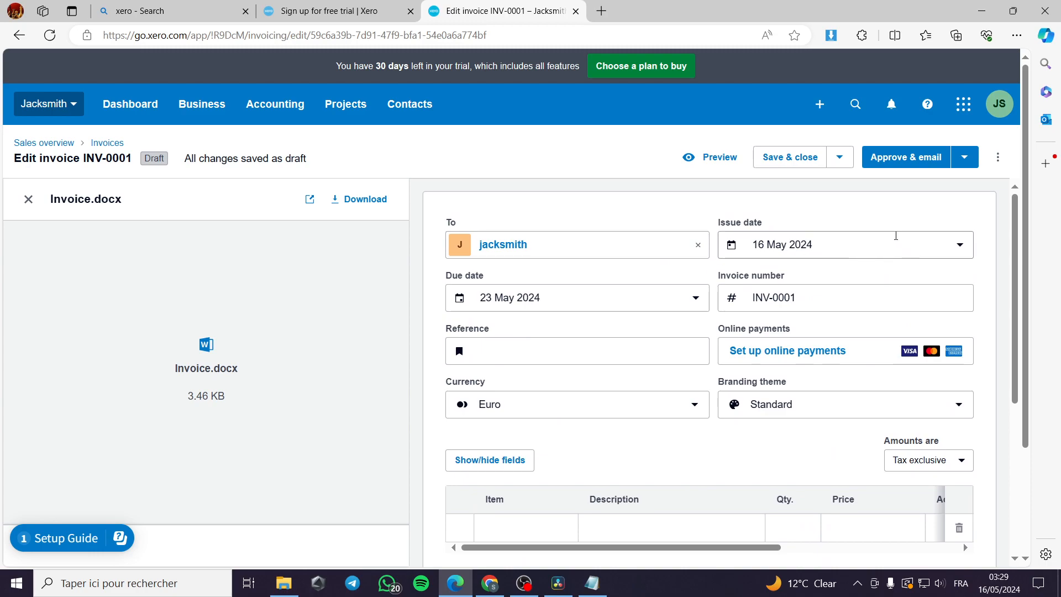
scroll(850, 284, down, 2)
scroll(949, 310, down, 3)
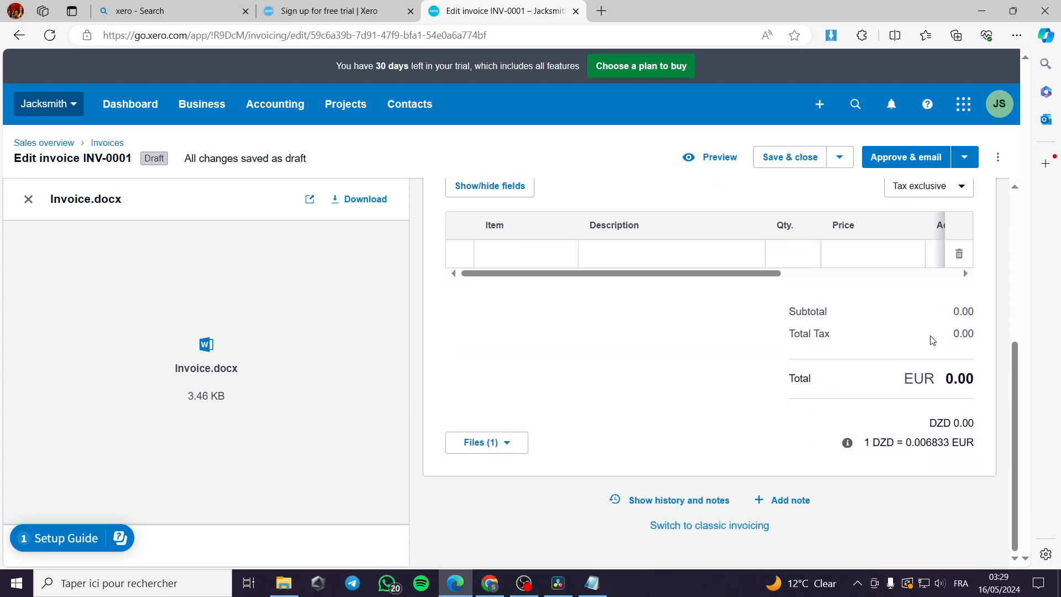
click(486, 448)
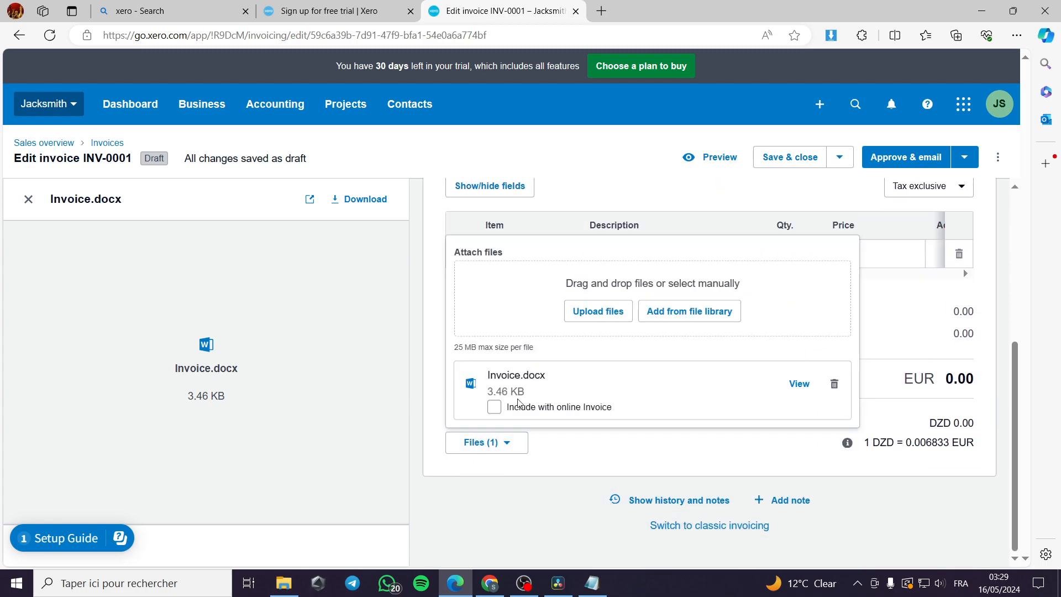
click(621, 464)
scroll(796, 488, up, 3)
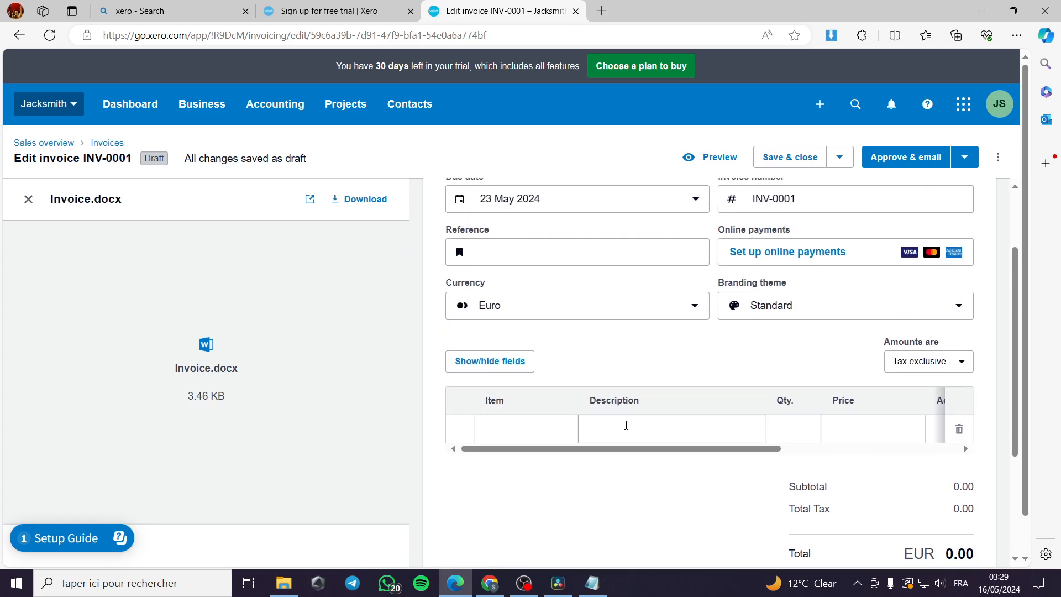
drag(533, 449, 483, 457)
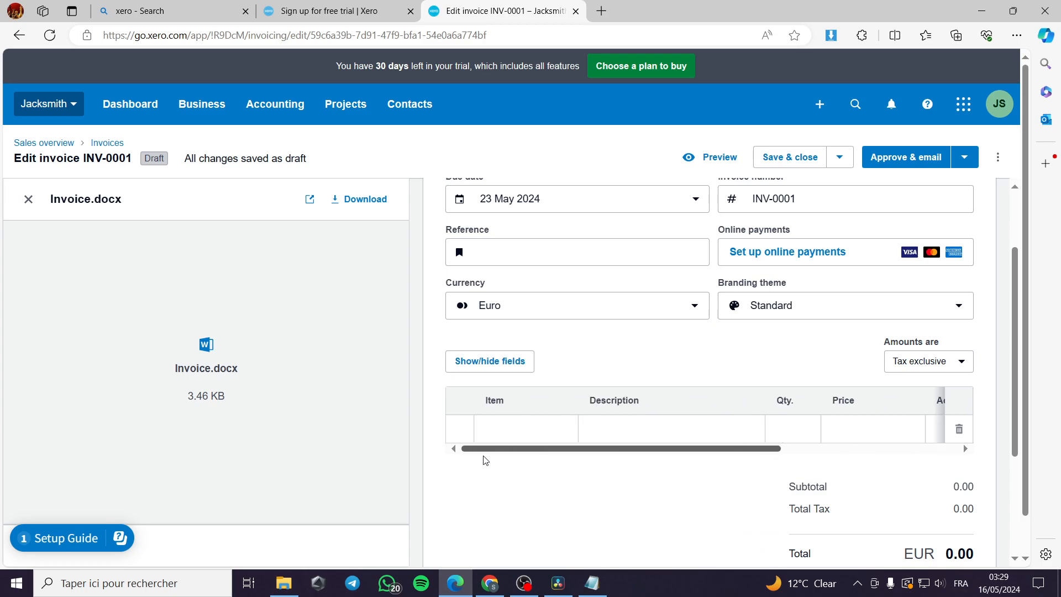
scroll(928, 497, down, 1)
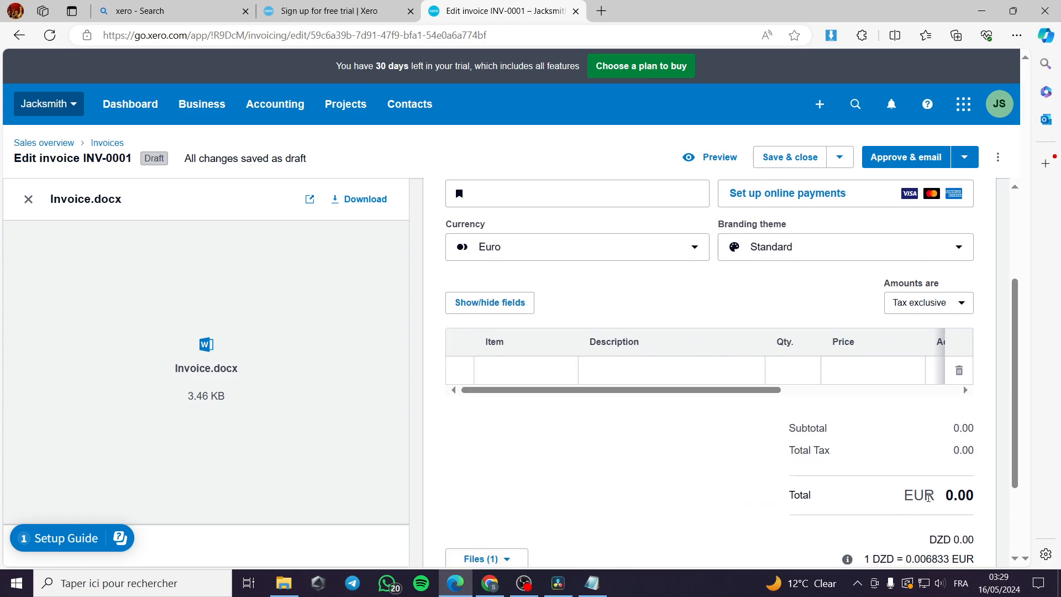
scroll(925, 498, up, 2)
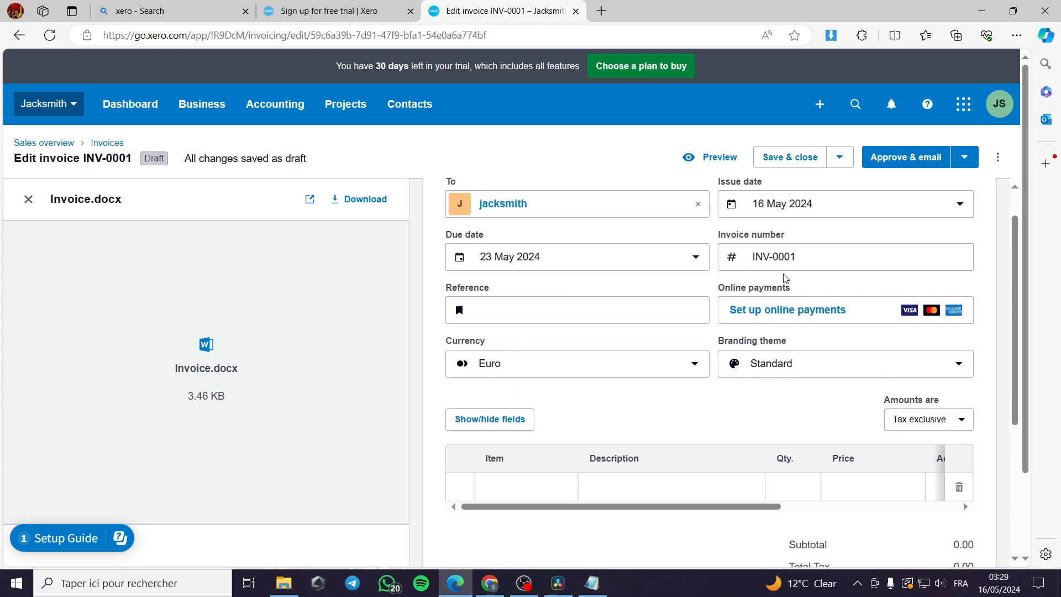
Step: Preview the invoice, then try Approve & email and dismiss the 'No item added' warning
click(716, 159)
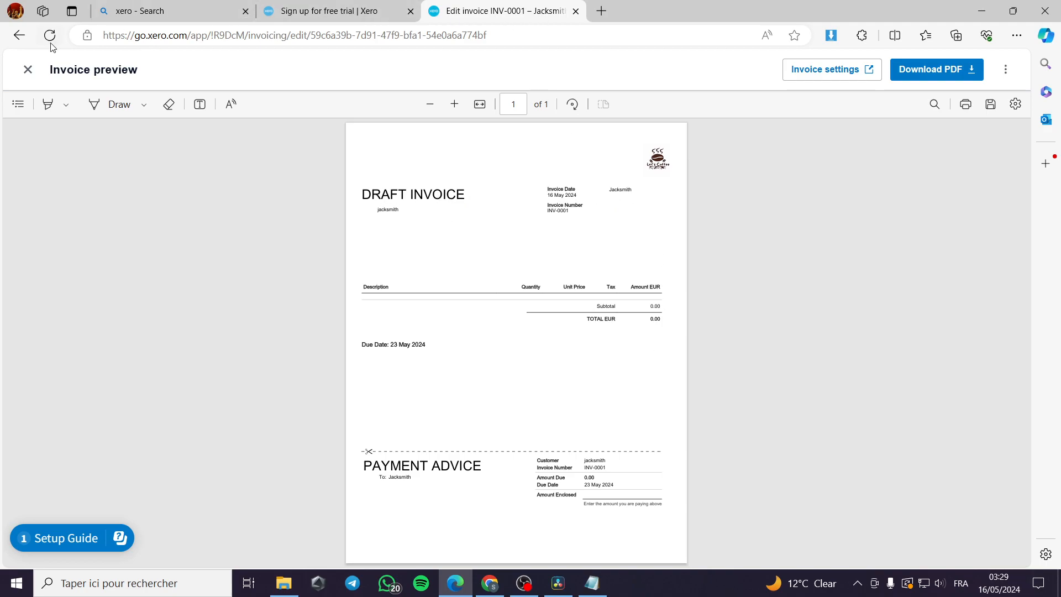
click(28, 69)
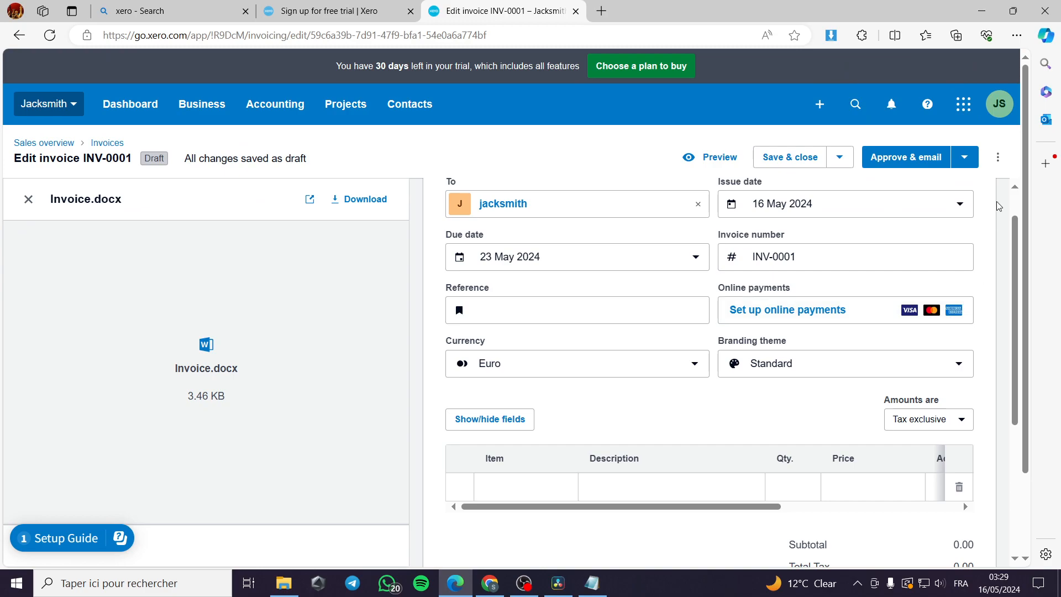
click(909, 162)
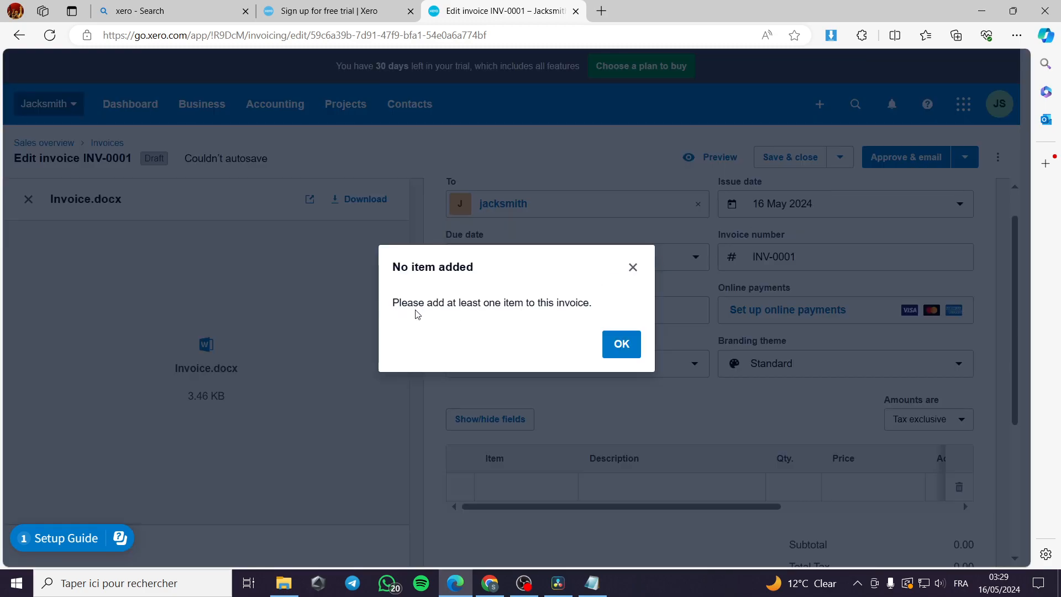
click(621, 346)
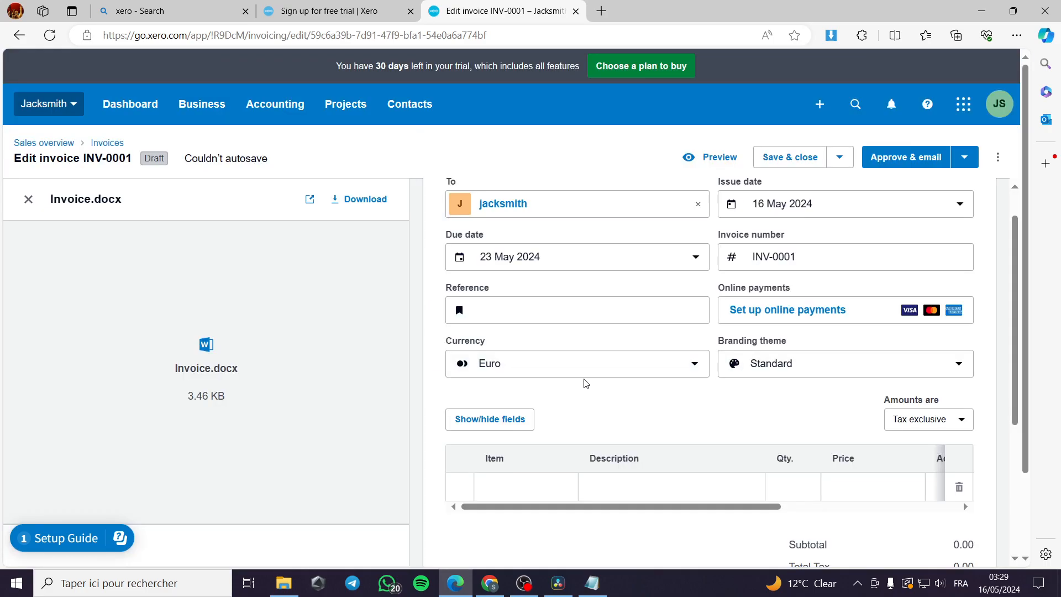
scroll(585, 384, down, 3)
Step: Create a new item on the first line with code 123, name table and sale price 100
click(537, 314)
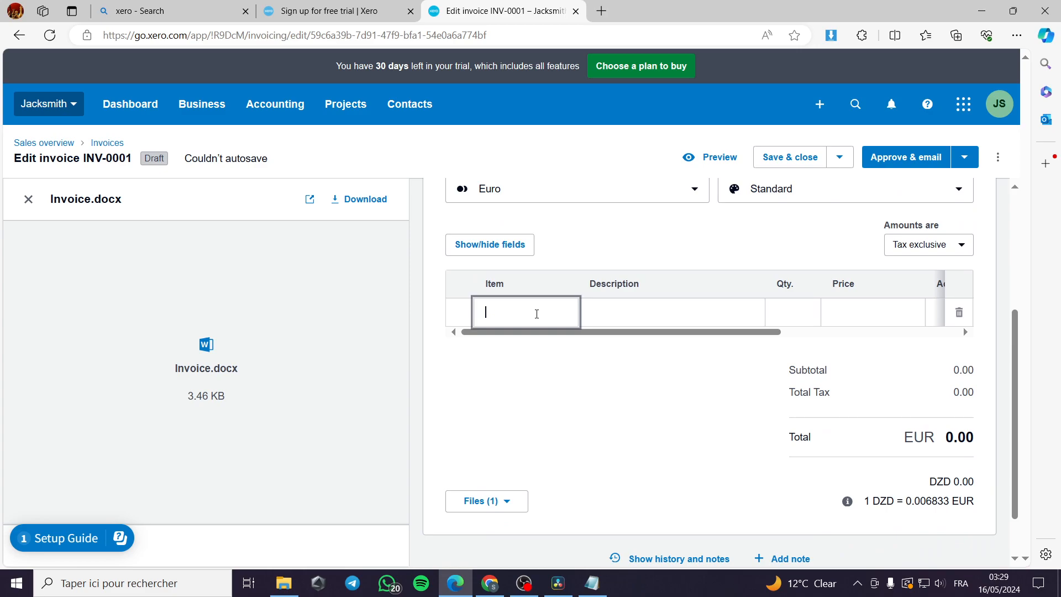
click(538, 351)
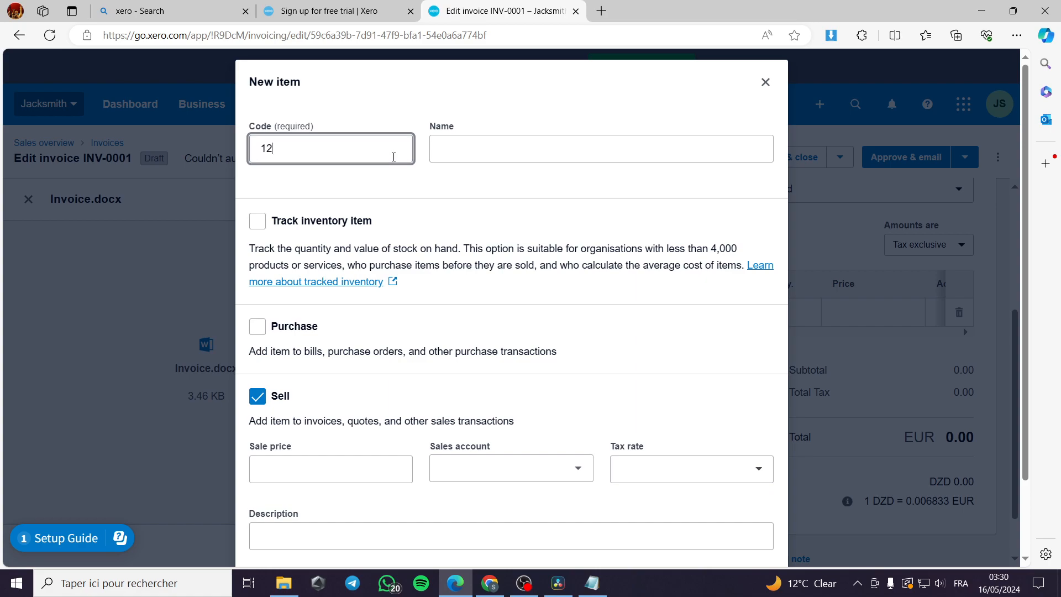
click(513, 143)
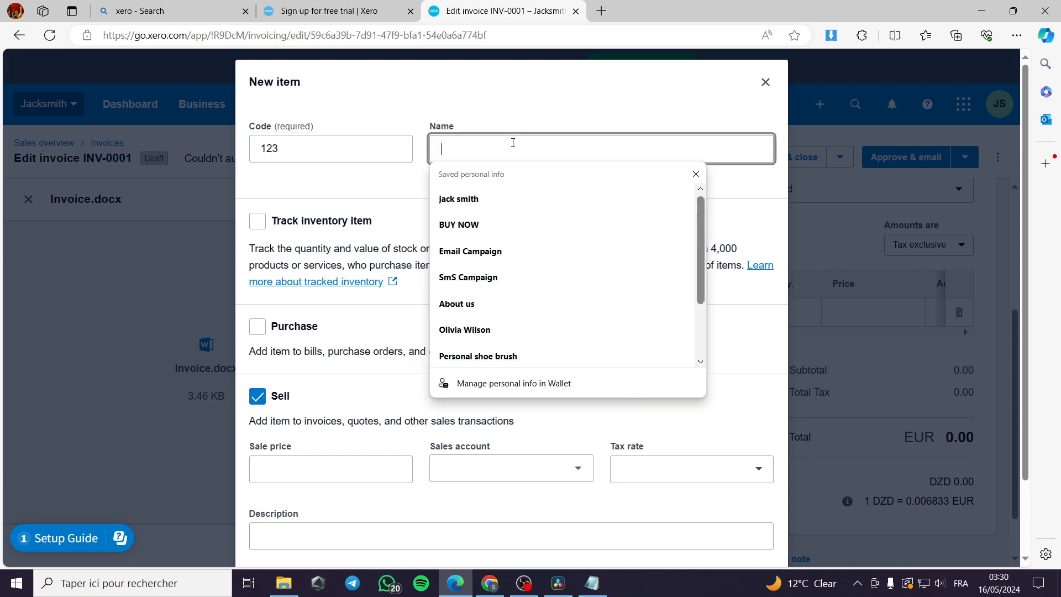
text(table)
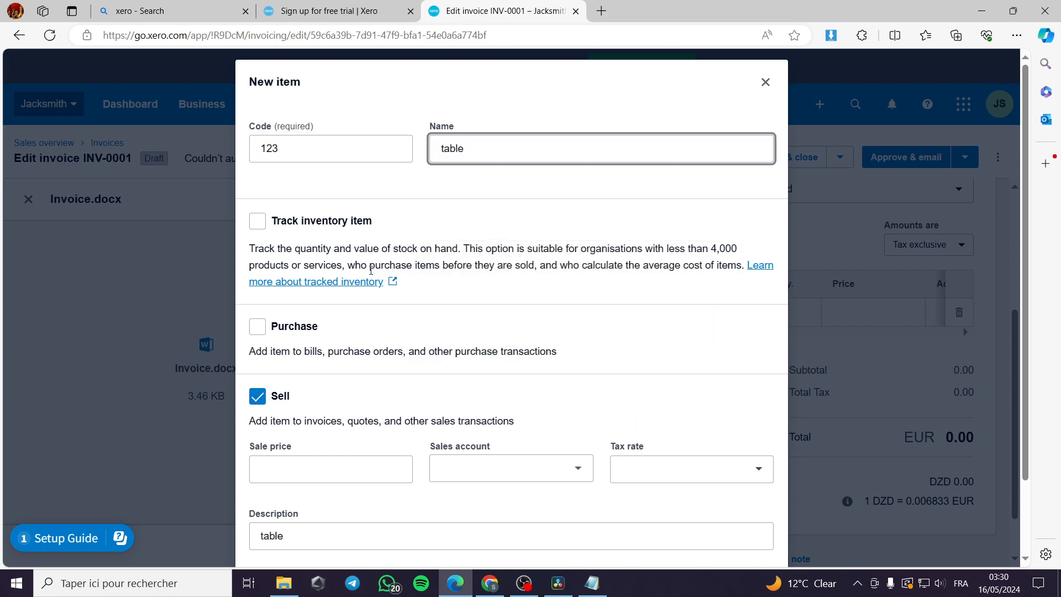
scroll(307, 372, down, 2)
click(312, 381)
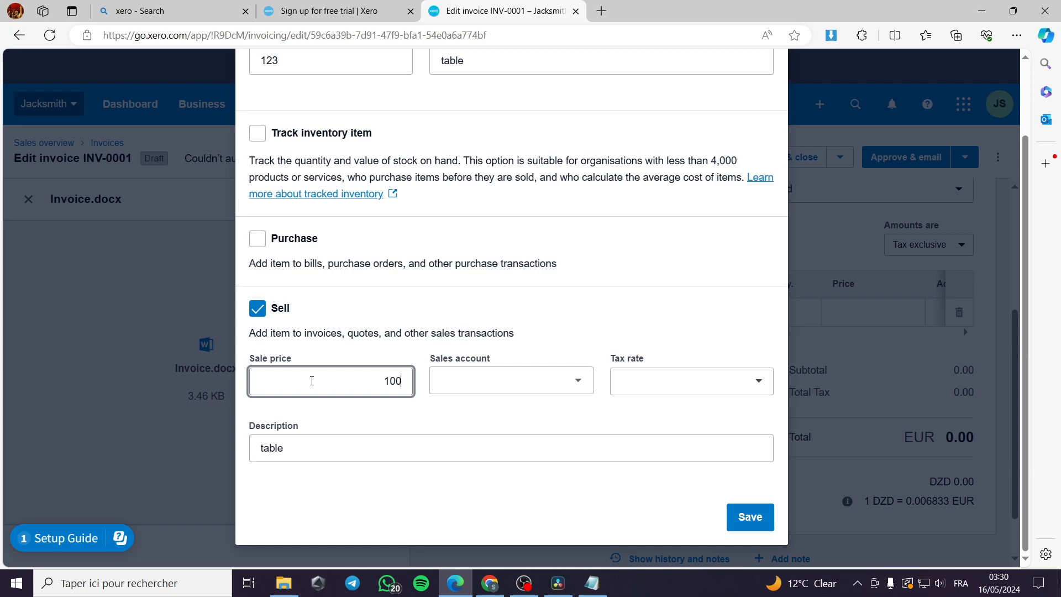
Step: Give the item account 200 - Sales and tax rate None, and save it onto the invoice
click(562, 385)
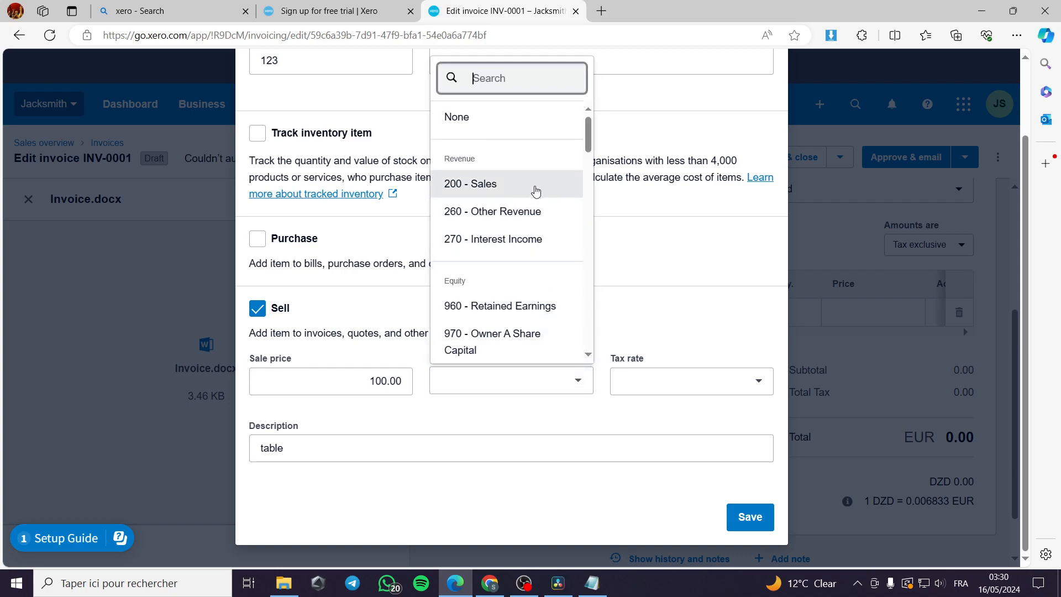
click(535, 192)
click(519, 387)
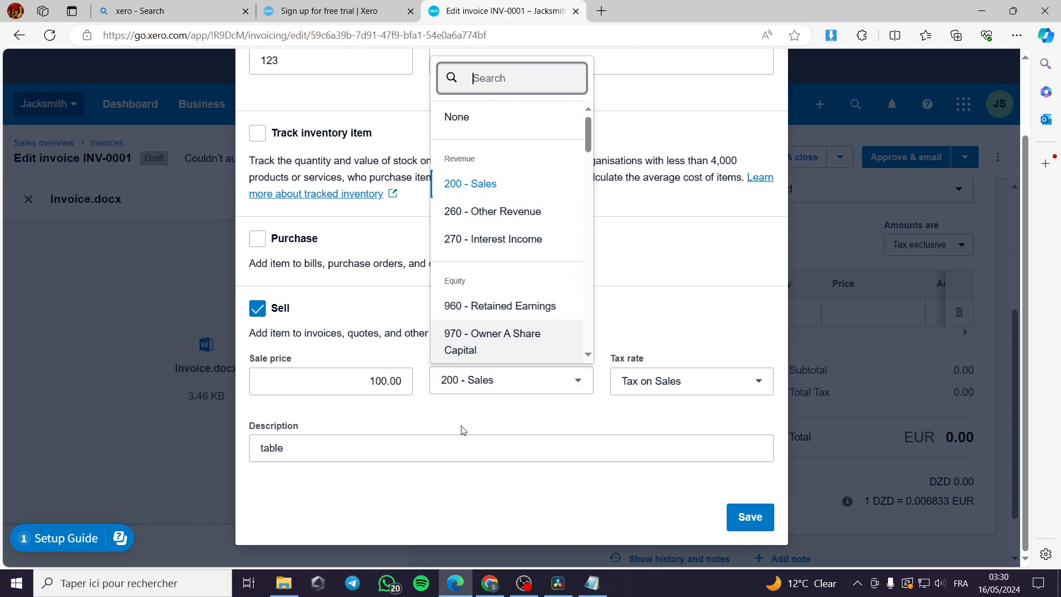
click(516, 390)
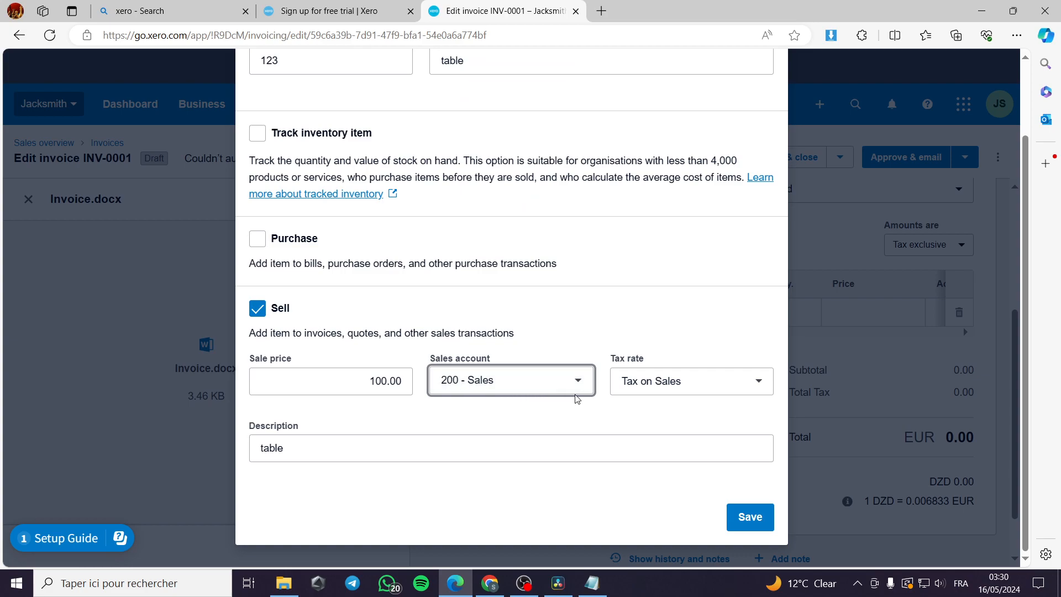
click(712, 391)
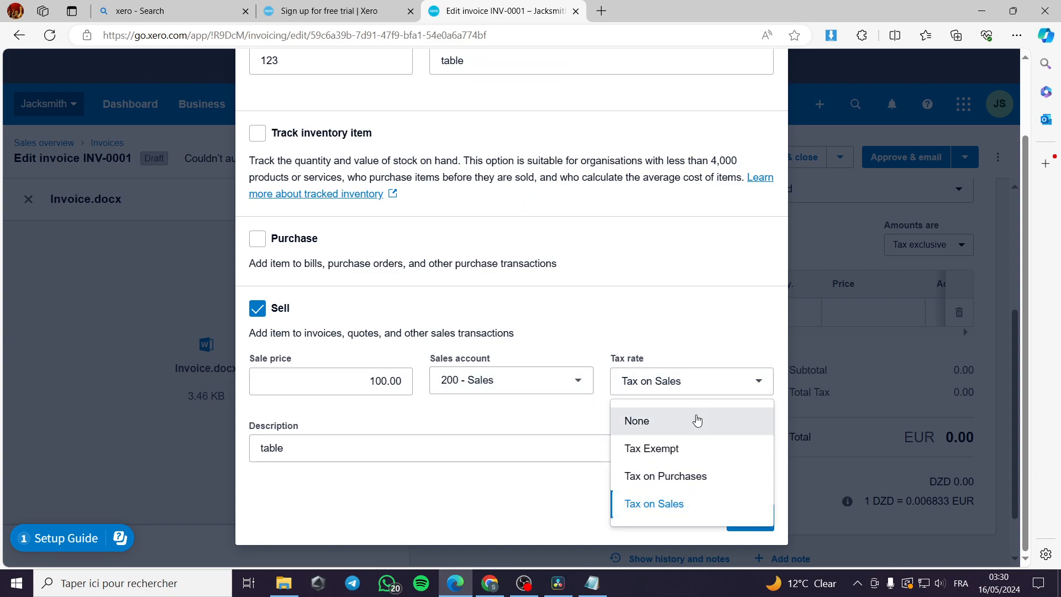
click(694, 421)
key(Return)
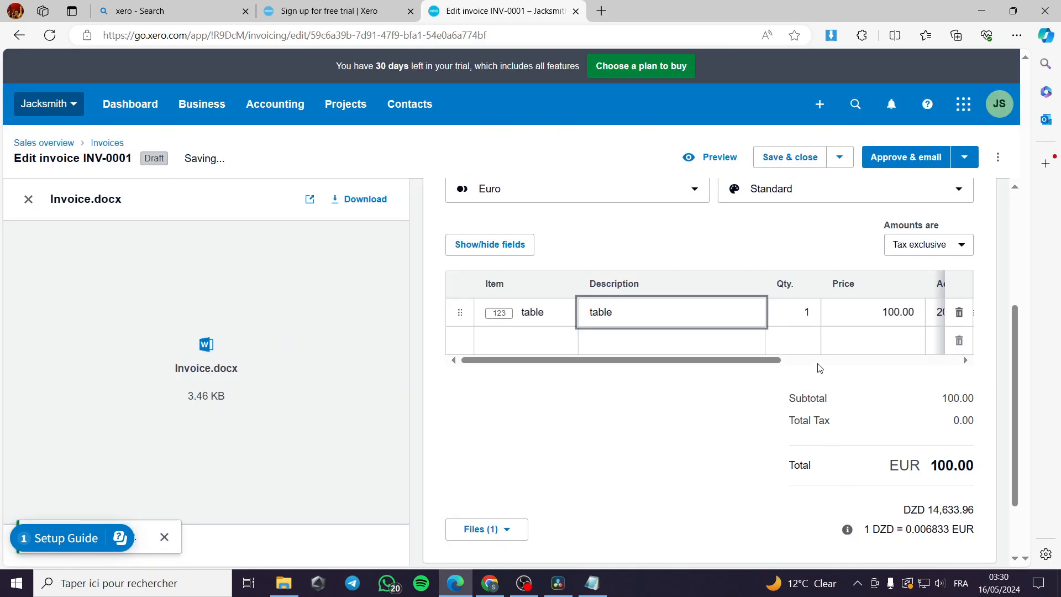
Step: Reprice the 'table' line to 500.00, then approve and email invoice INV-0001 to the customer
drag(738, 365, 934, 376)
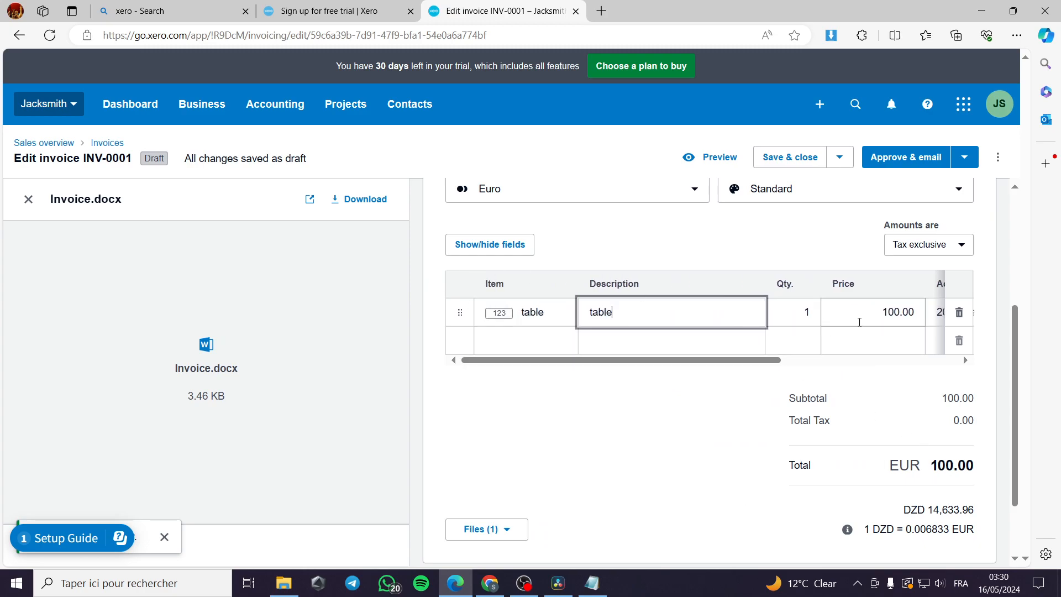
click(885, 313)
text(500)
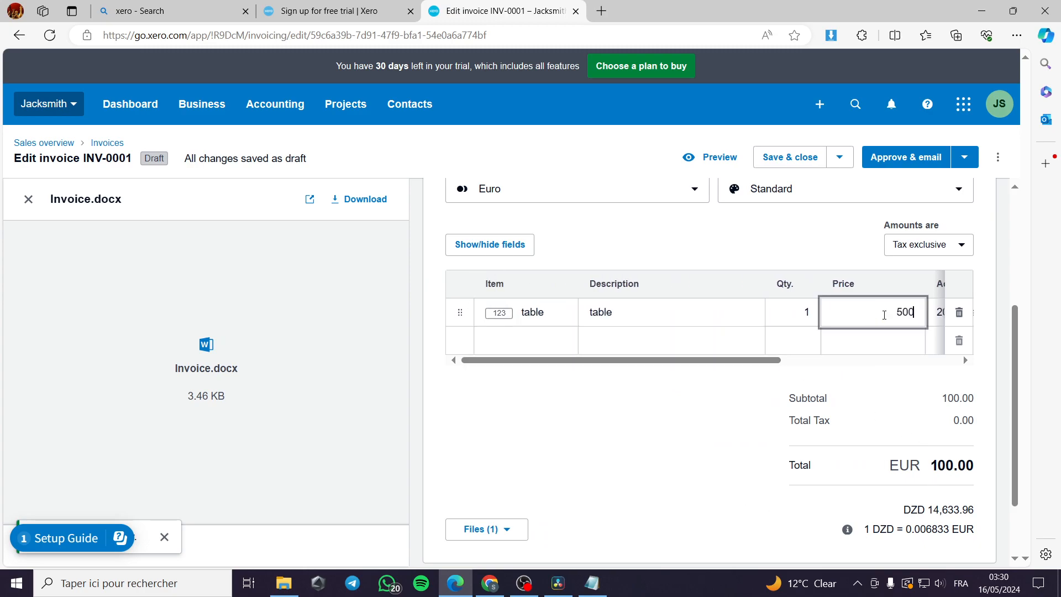
click(835, 233)
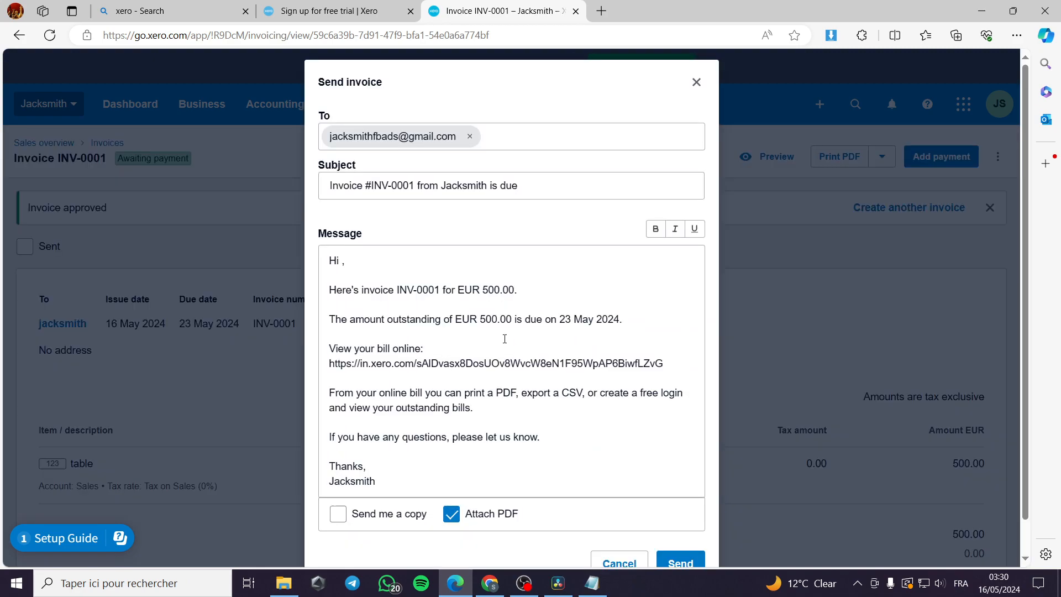
scroll(504, 339, down, 1)
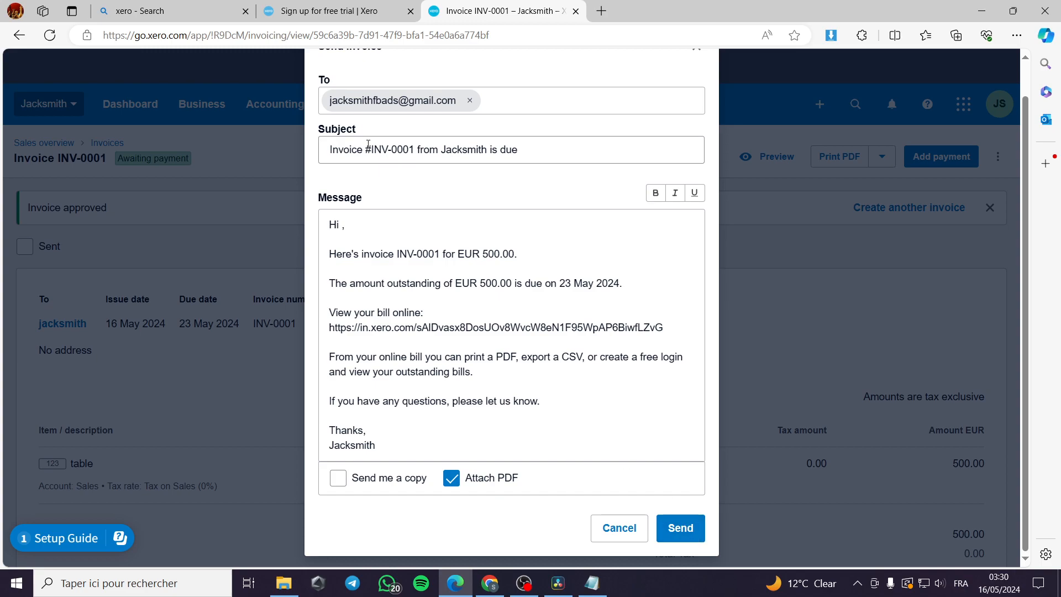
click(683, 529)
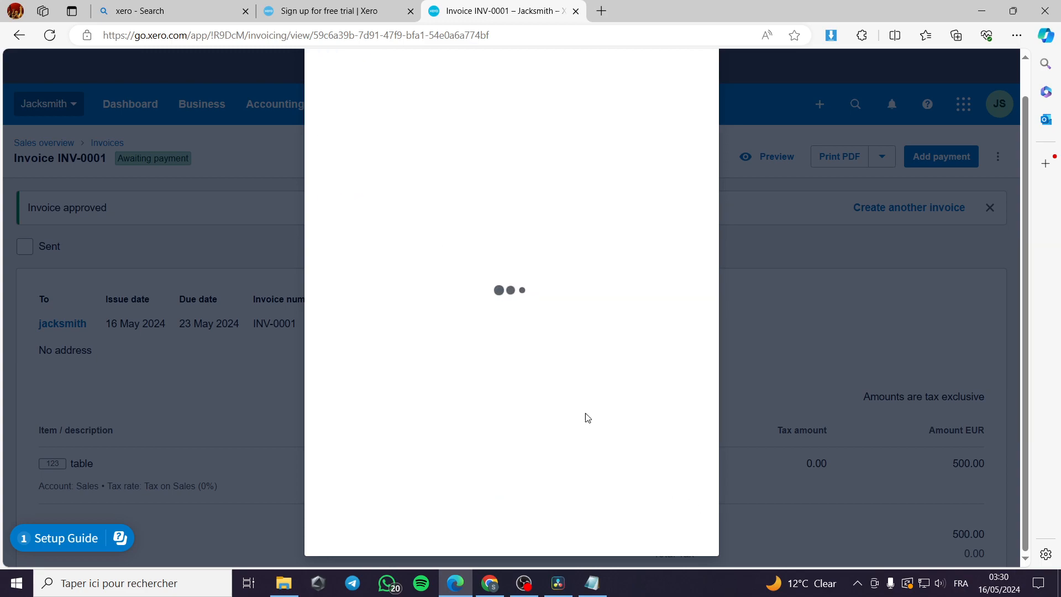
Step: Load gmail.com in a new tab and open the 'Invoice #INV-0001 … is due' email
click(602, 12)
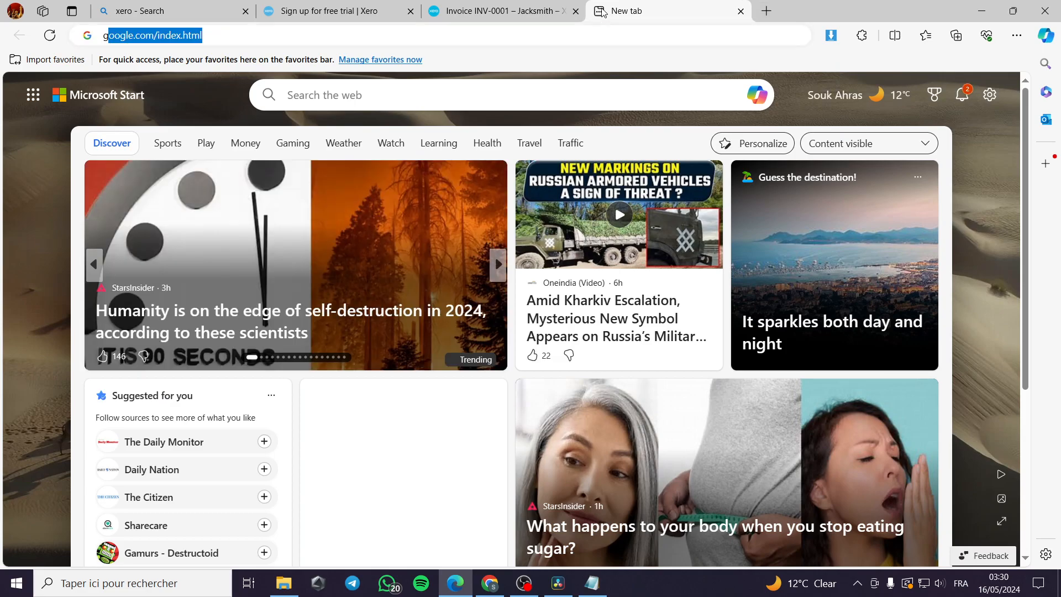
text(gmail.com)
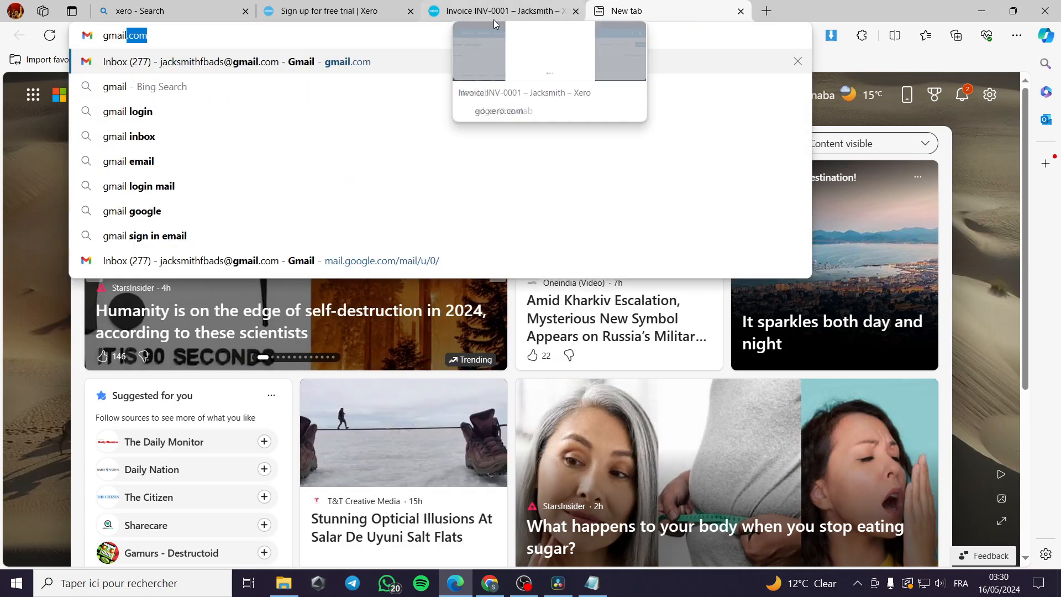
click(320, 66)
click(499, 14)
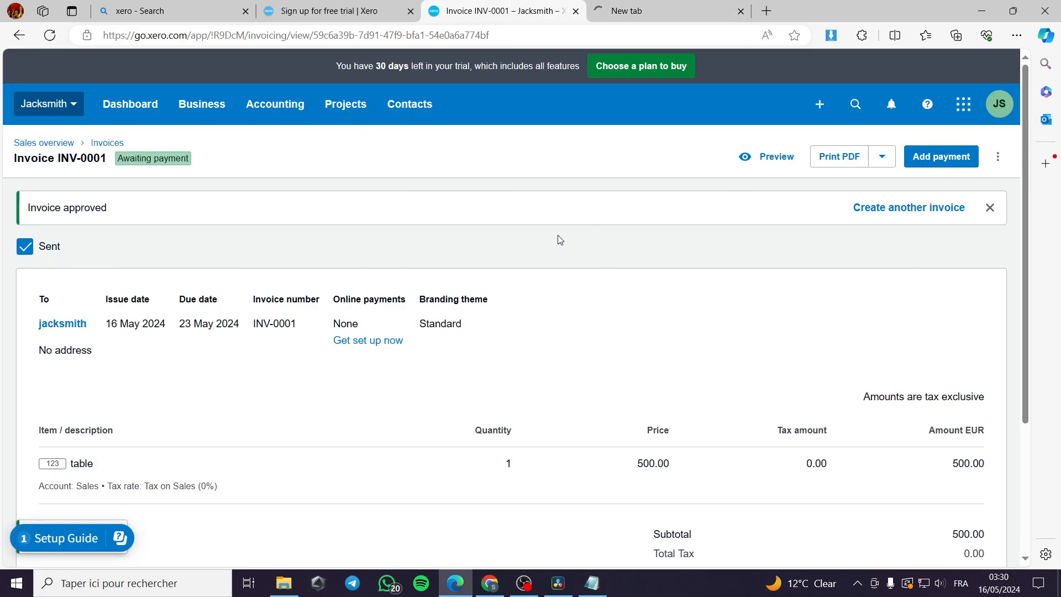
click(638, 10)
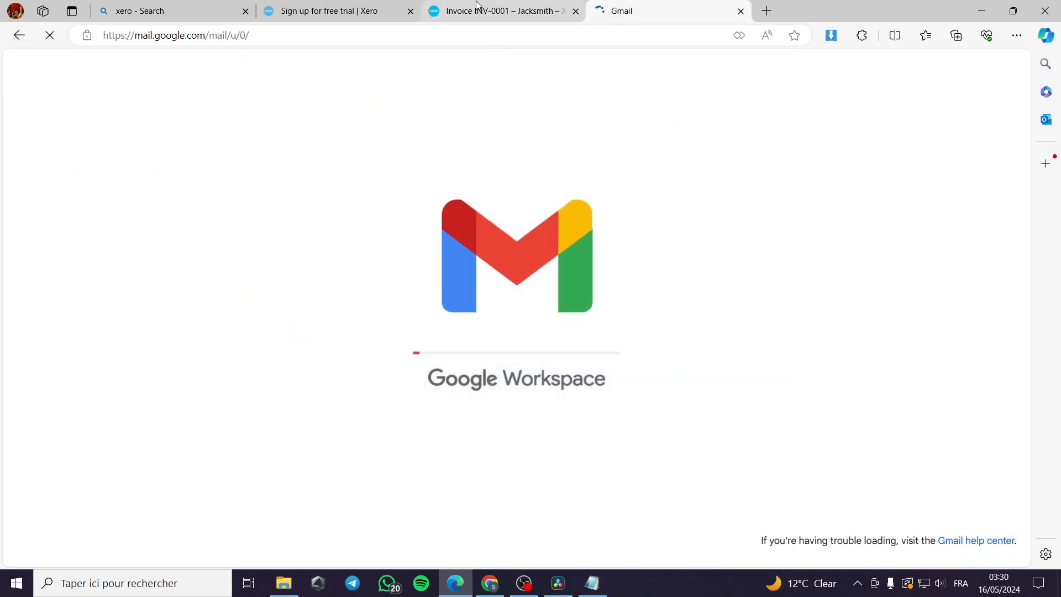
click(491, 176)
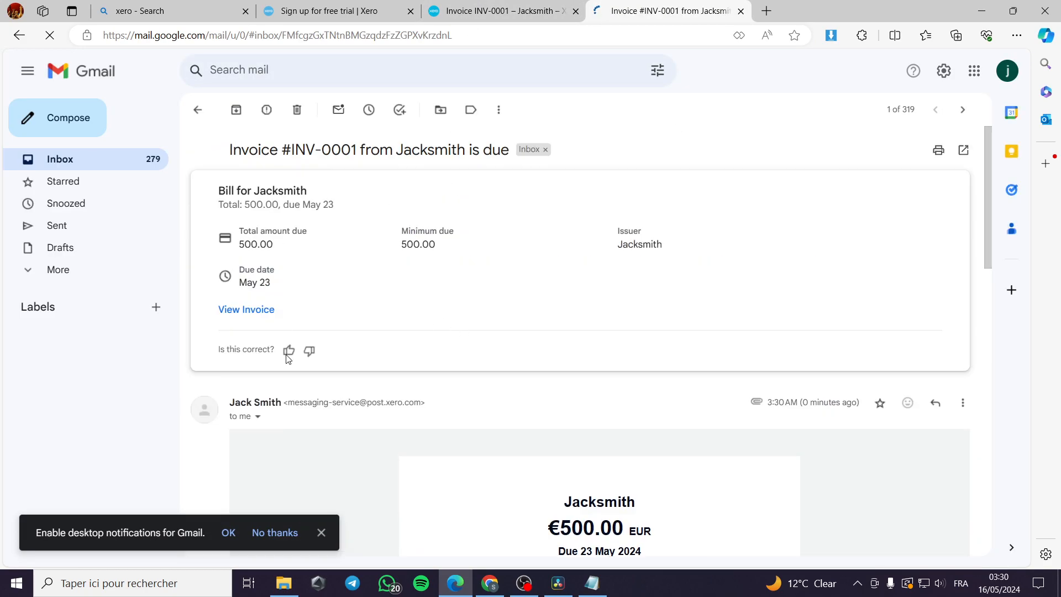
Step: Check the €500.00 online invoice linked from the email, then close its tab
scroll(380, 293, down, 6)
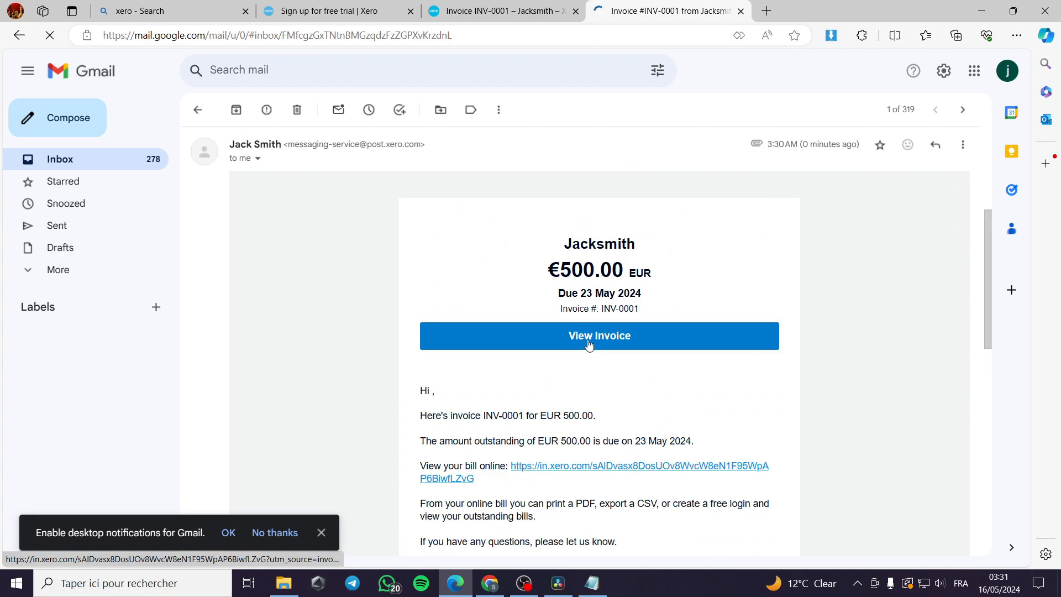
click(589, 346)
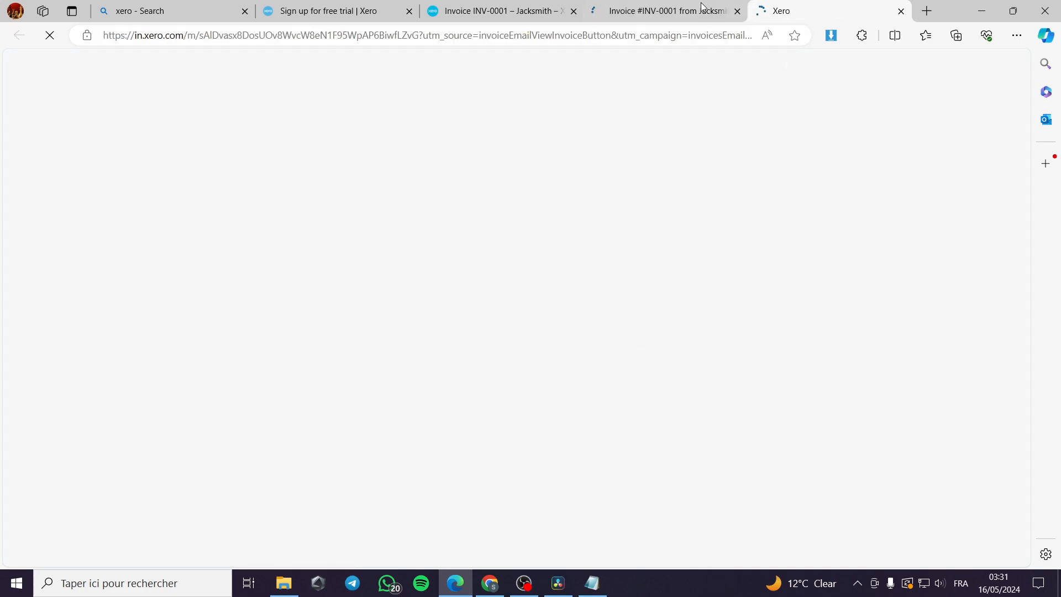
click(681, 8)
scroll(637, 370, down, 2)
scroll(580, 362, down, 7)
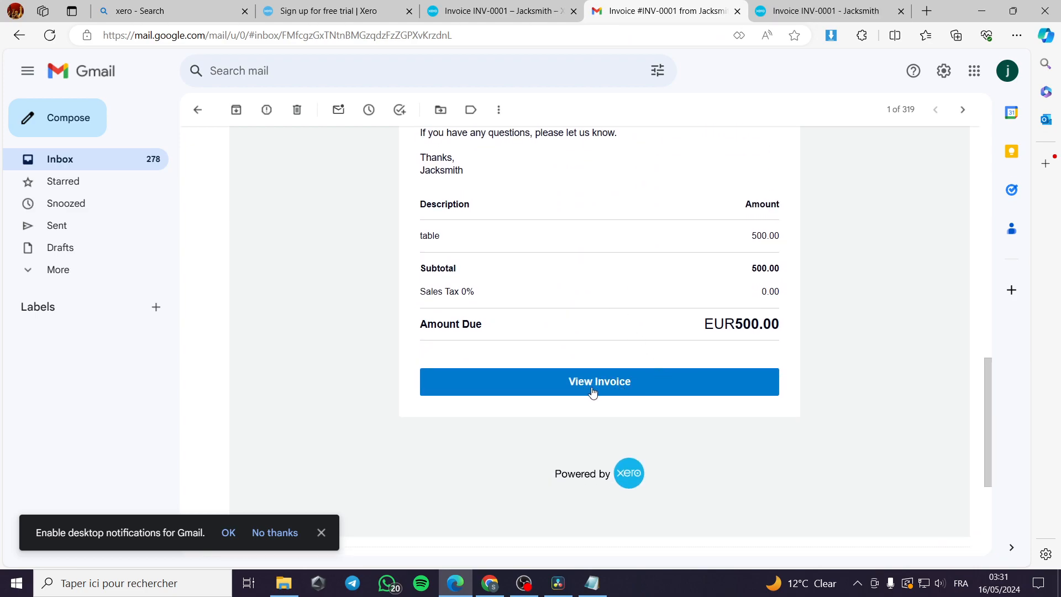
scroll(636, 387, up, 3)
click(793, 6)
scroll(583, 223, down, 3)
scroll(555, 298, up, 3)
click(901, 11)
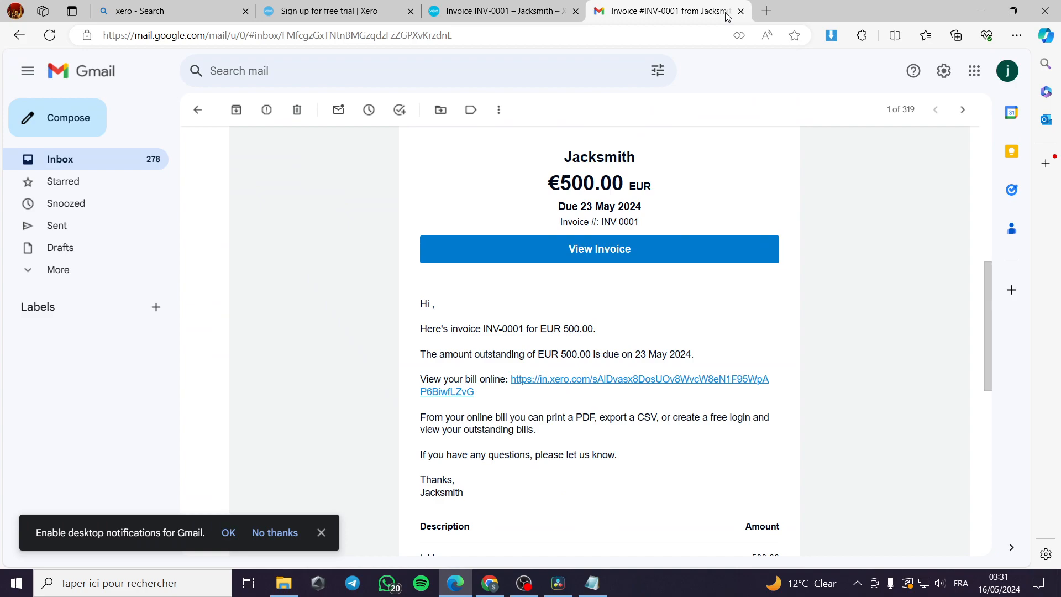